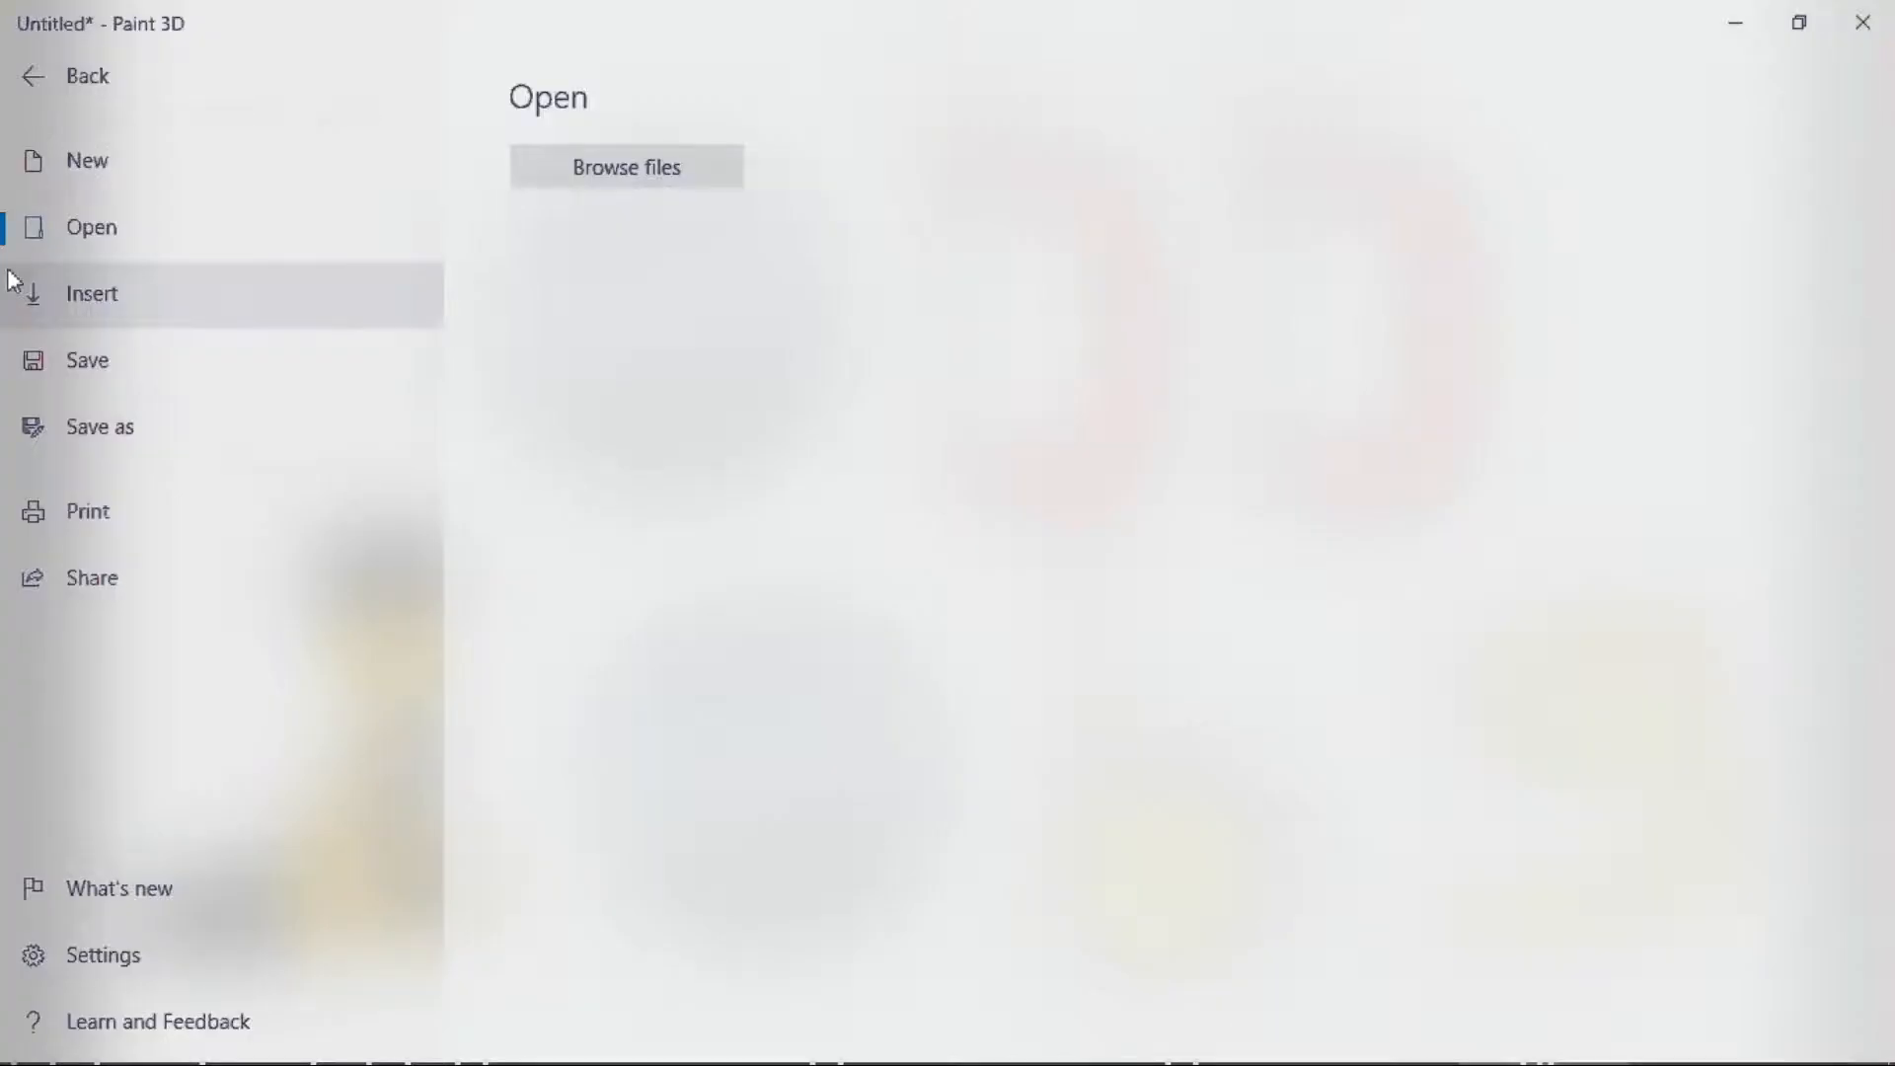
# - Insert the VLC screenshot photo from the Thumbnail photos folder onto the canvas
pyautogui.click(13, 283)
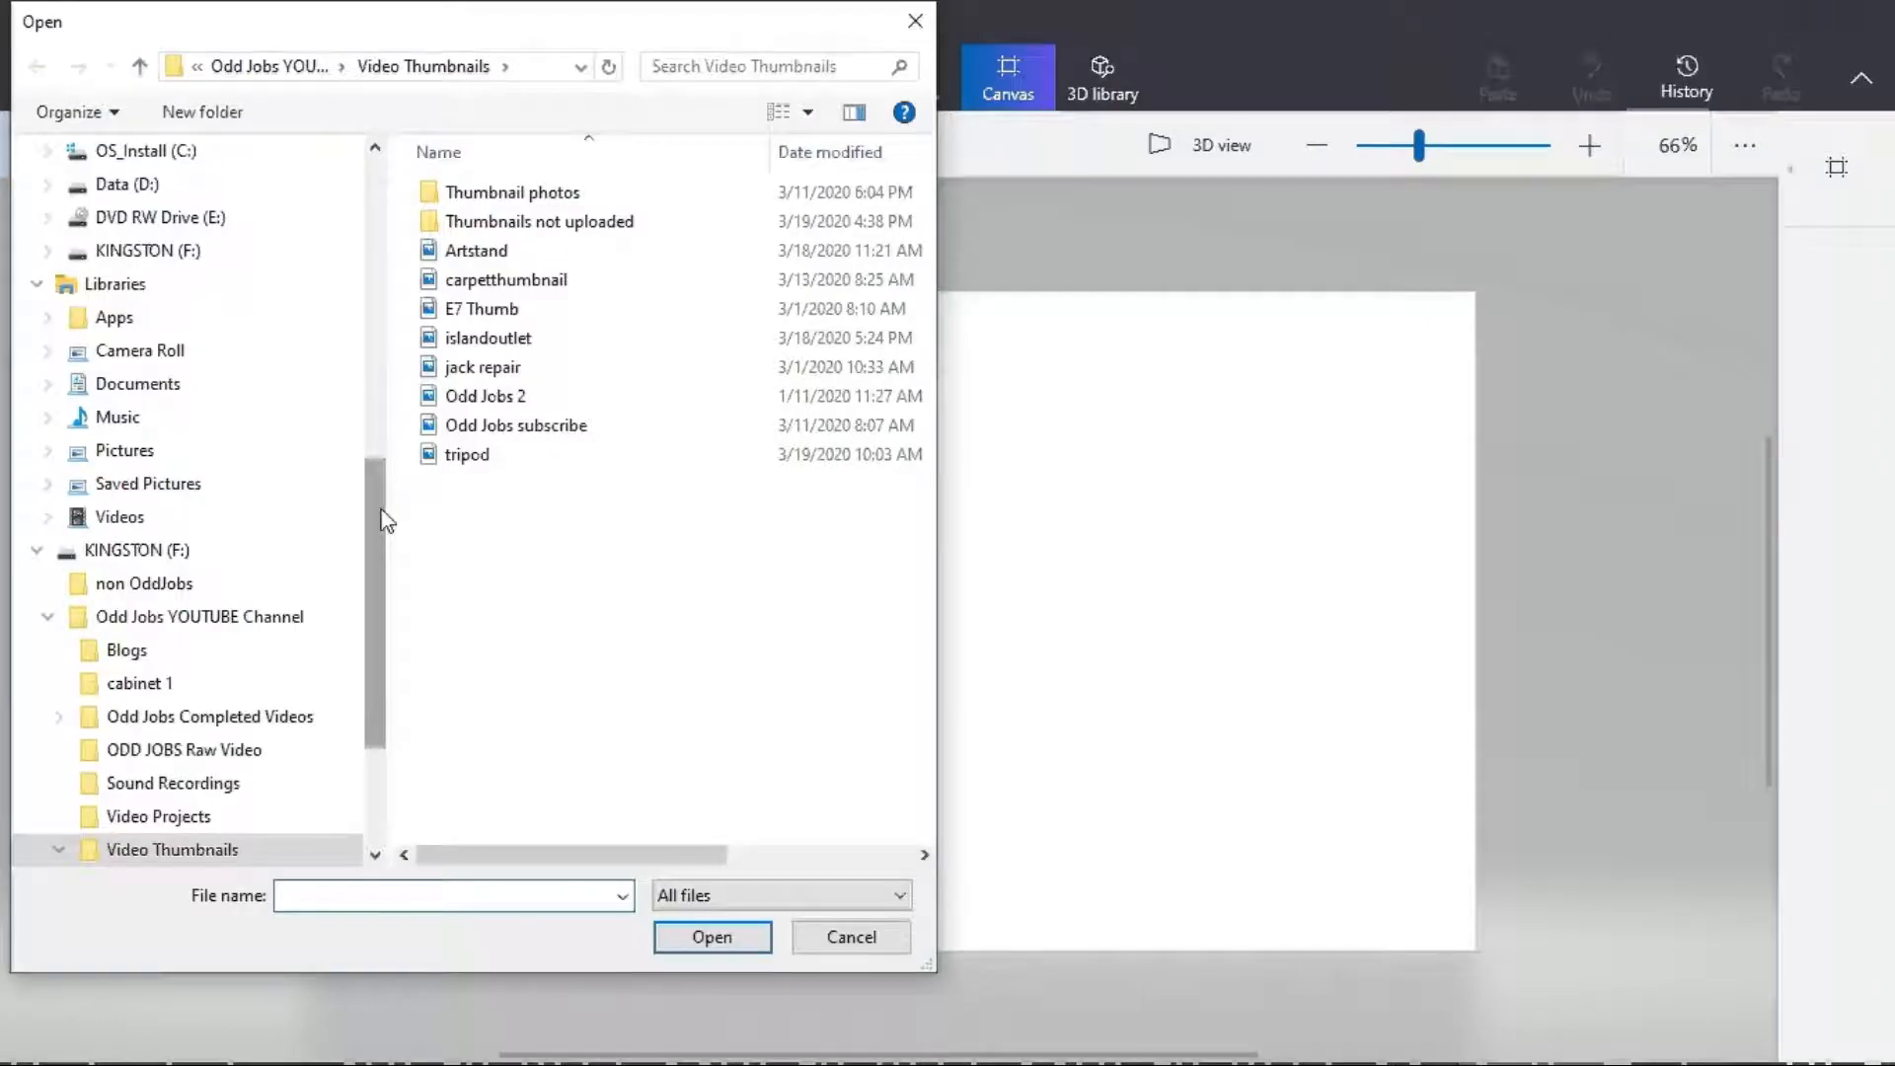
pyautogui.doubleClick(512, 193)
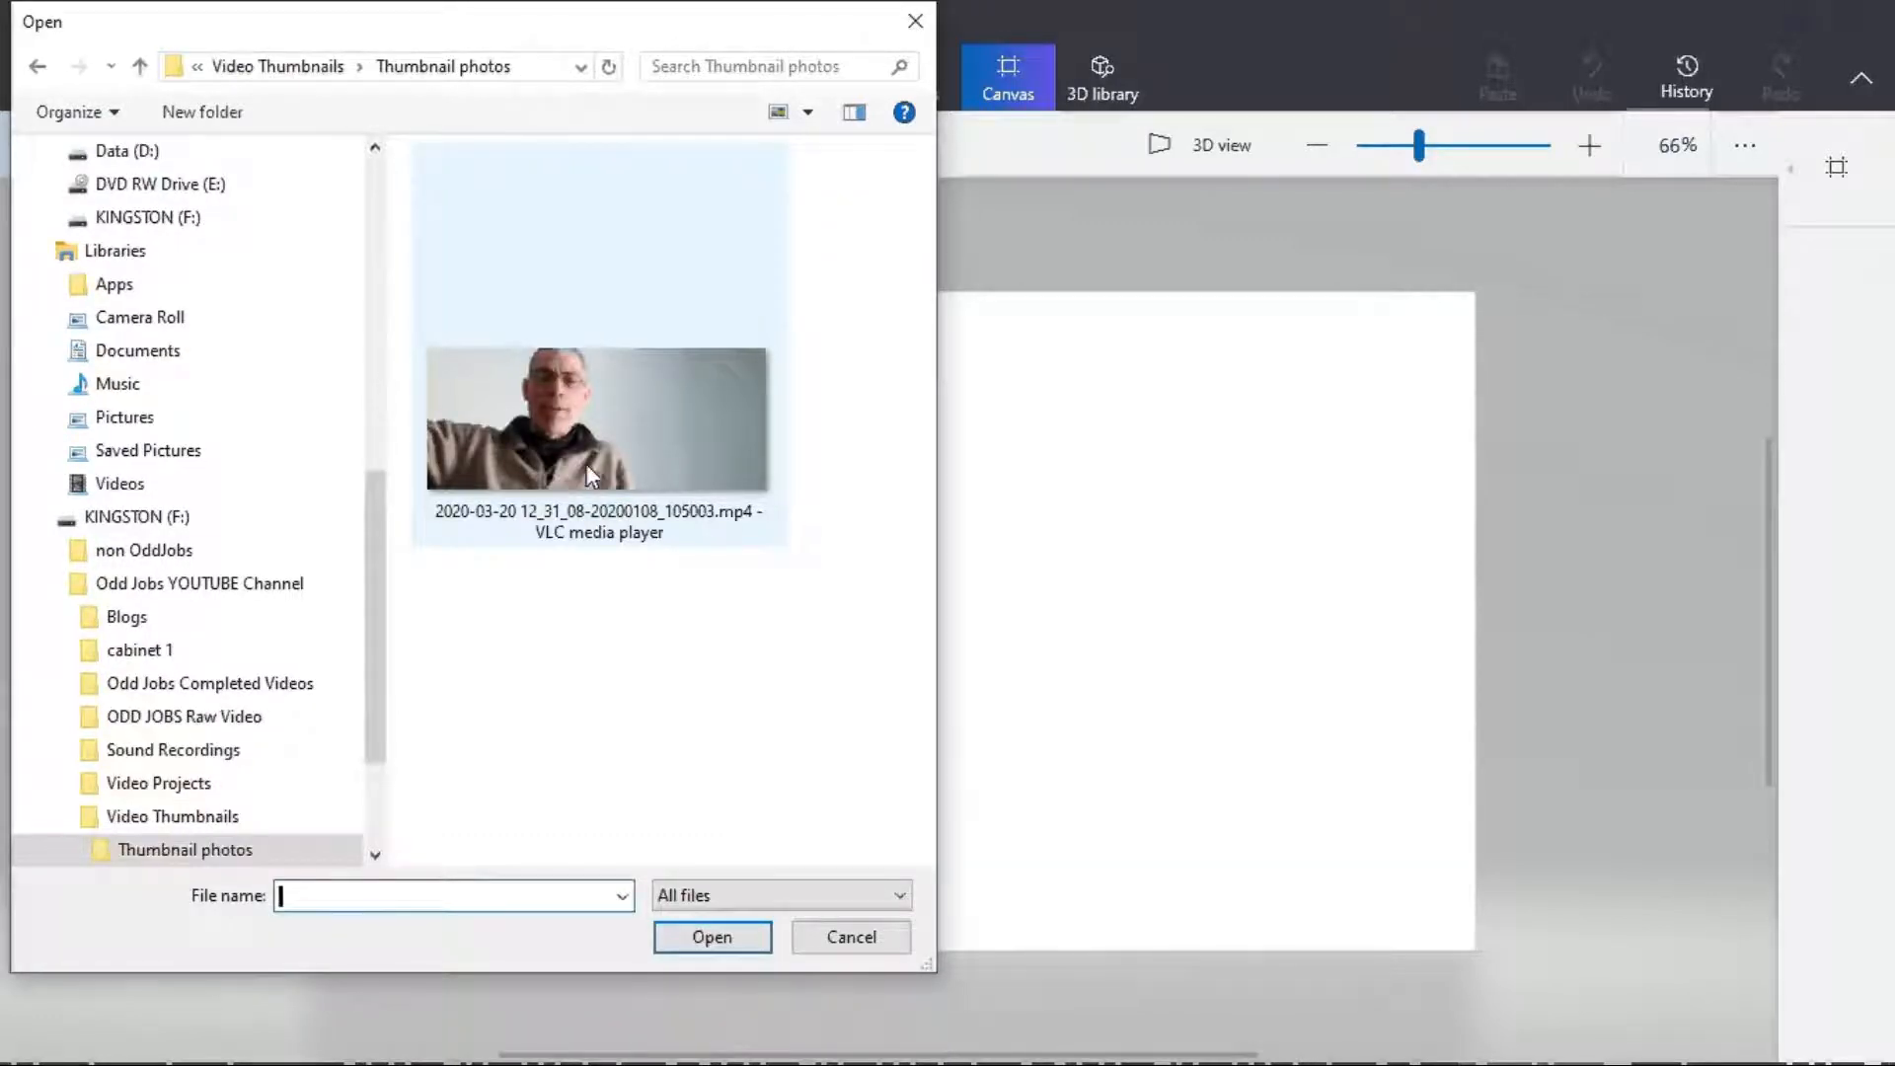
pyautogui.click(585, 464)
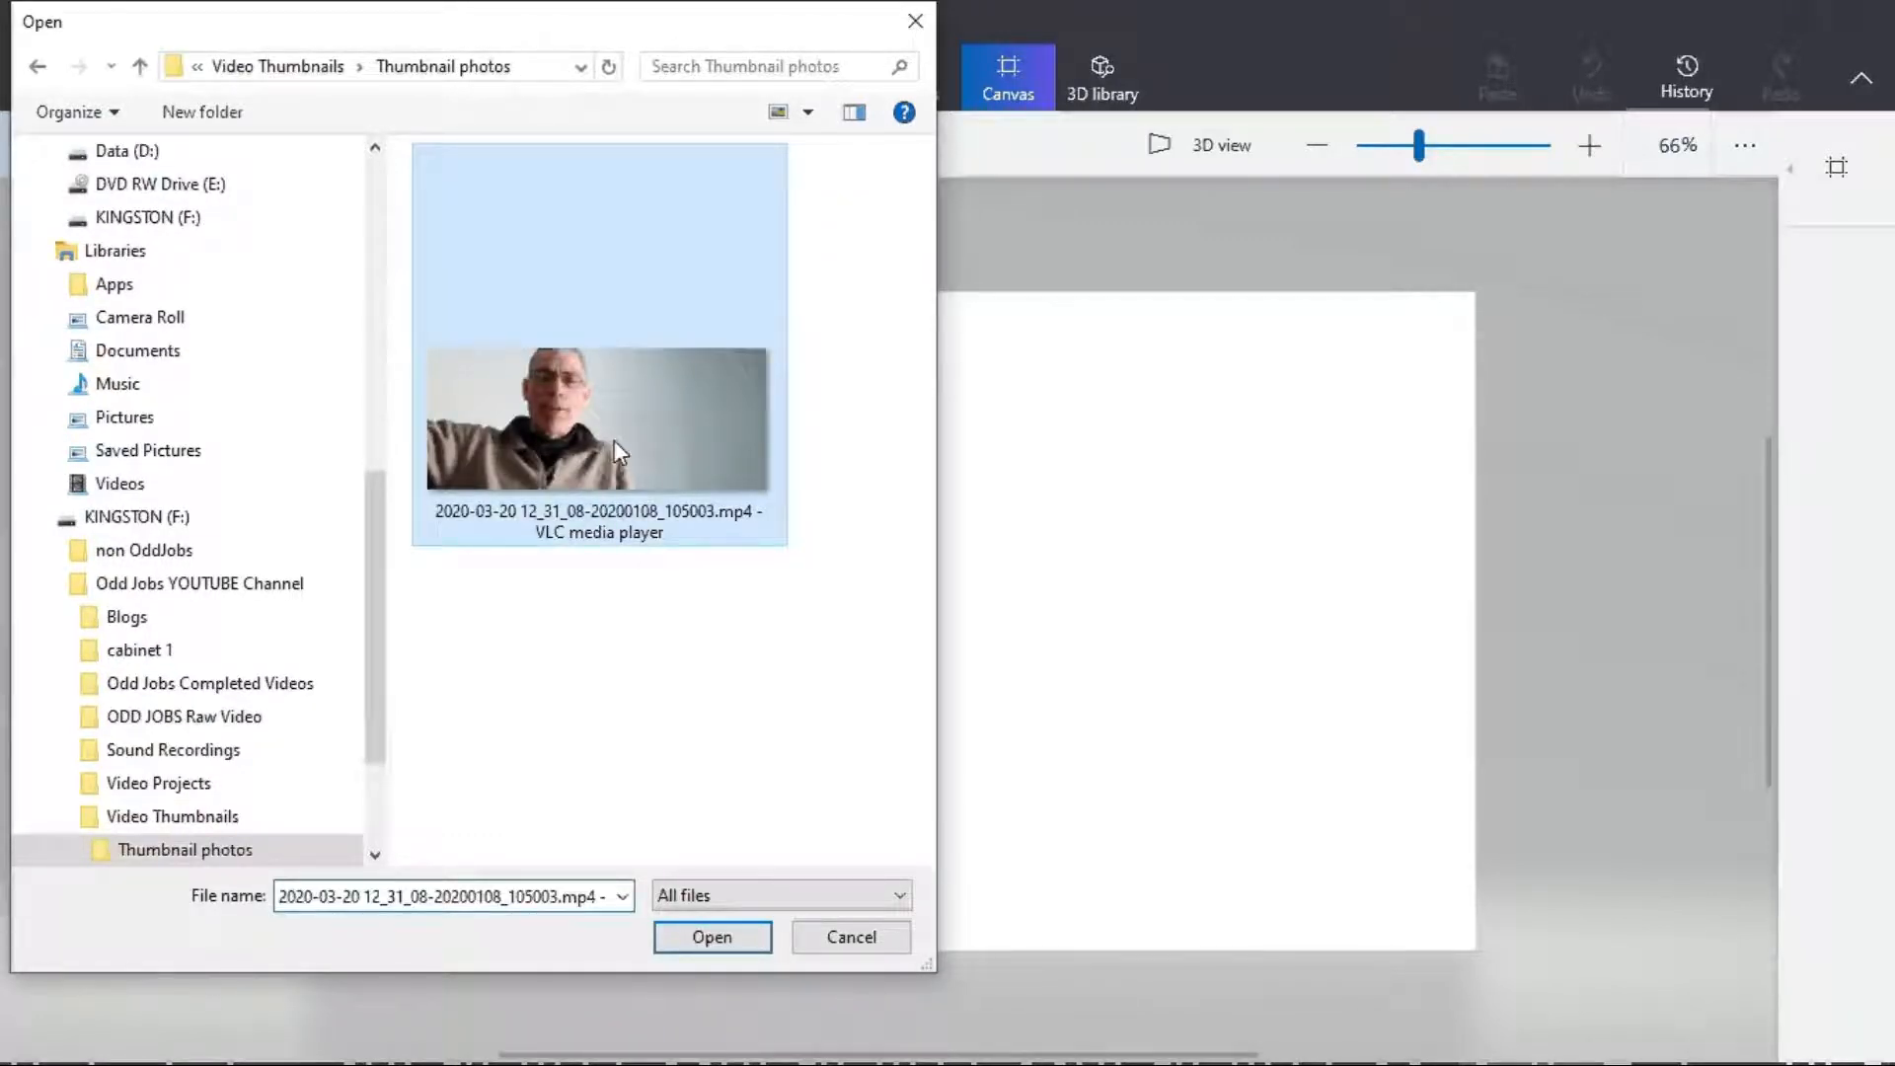
pyautogui.doubleClick(619, 454)
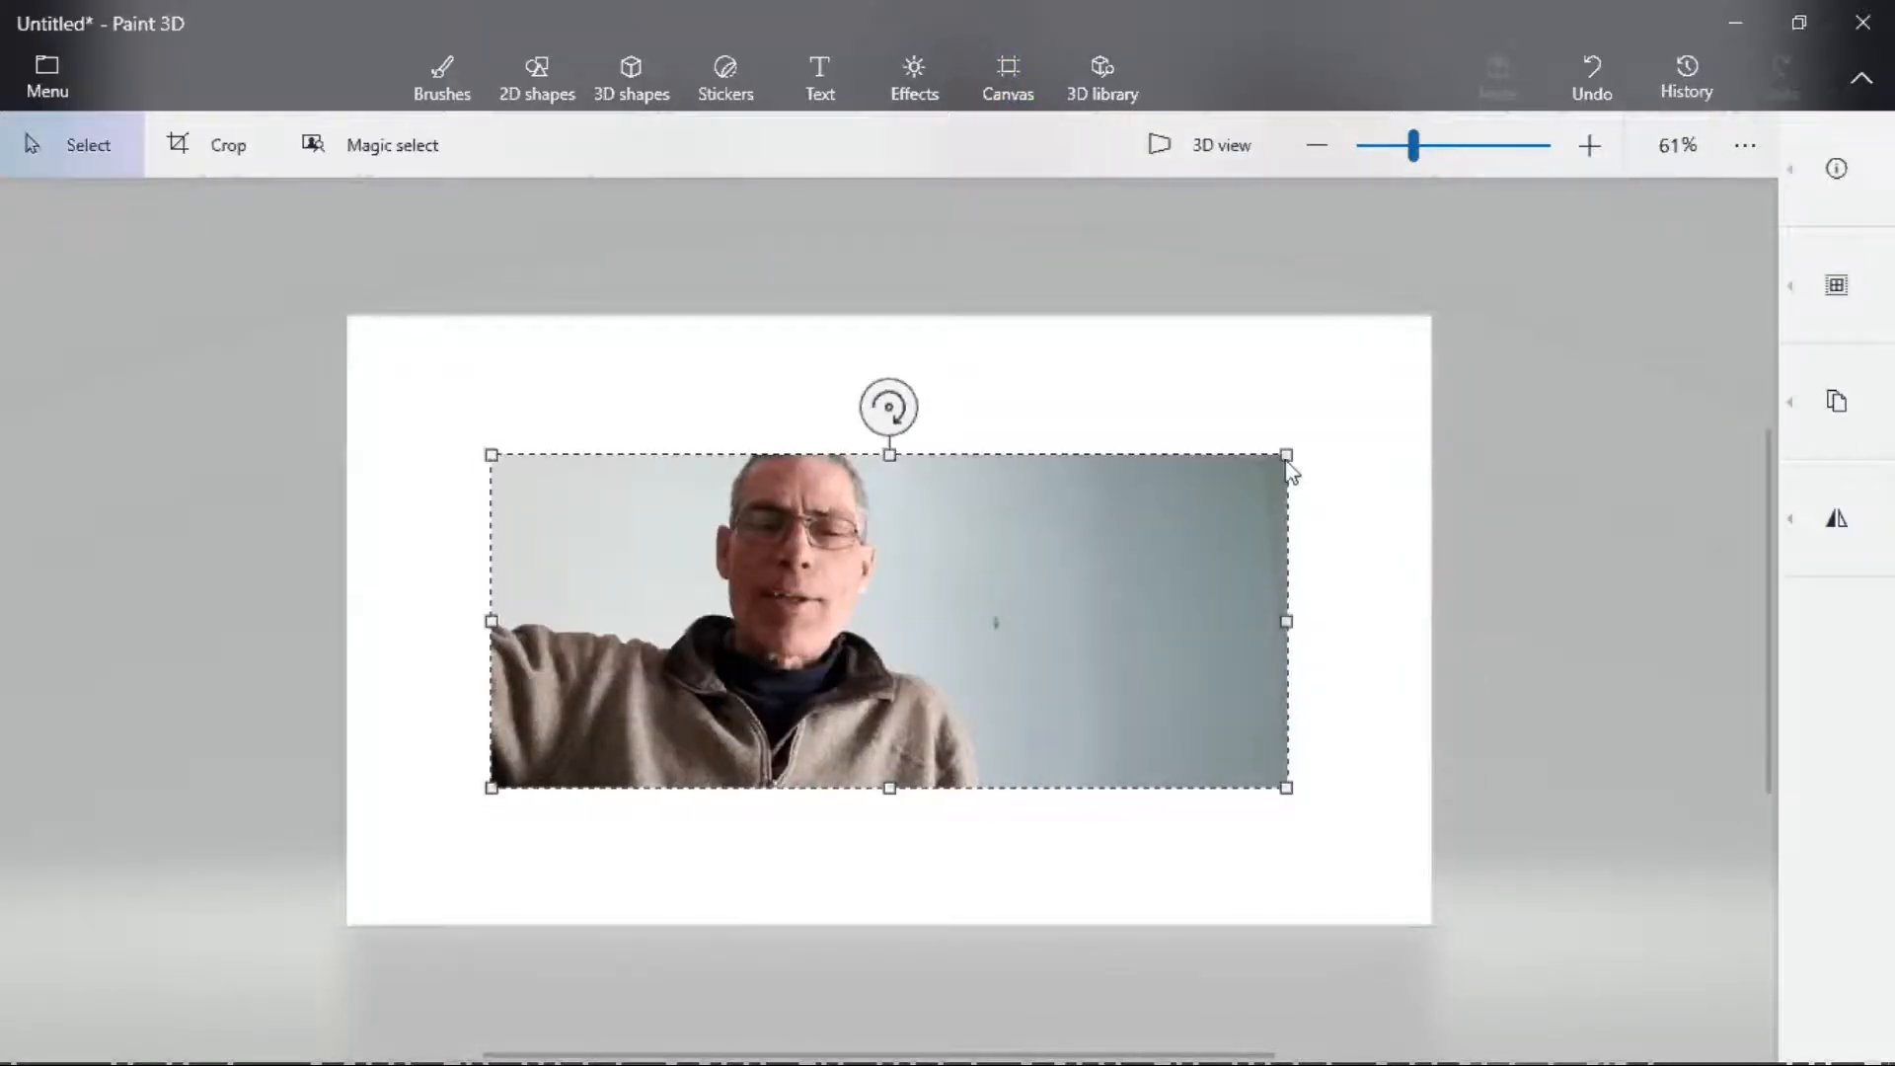
# - Enlarge and reposition the inserted photo so it covers the whole canvas
pyautogui.moveTo(1287, 457); pyautogui.dragTo(1410, 326)
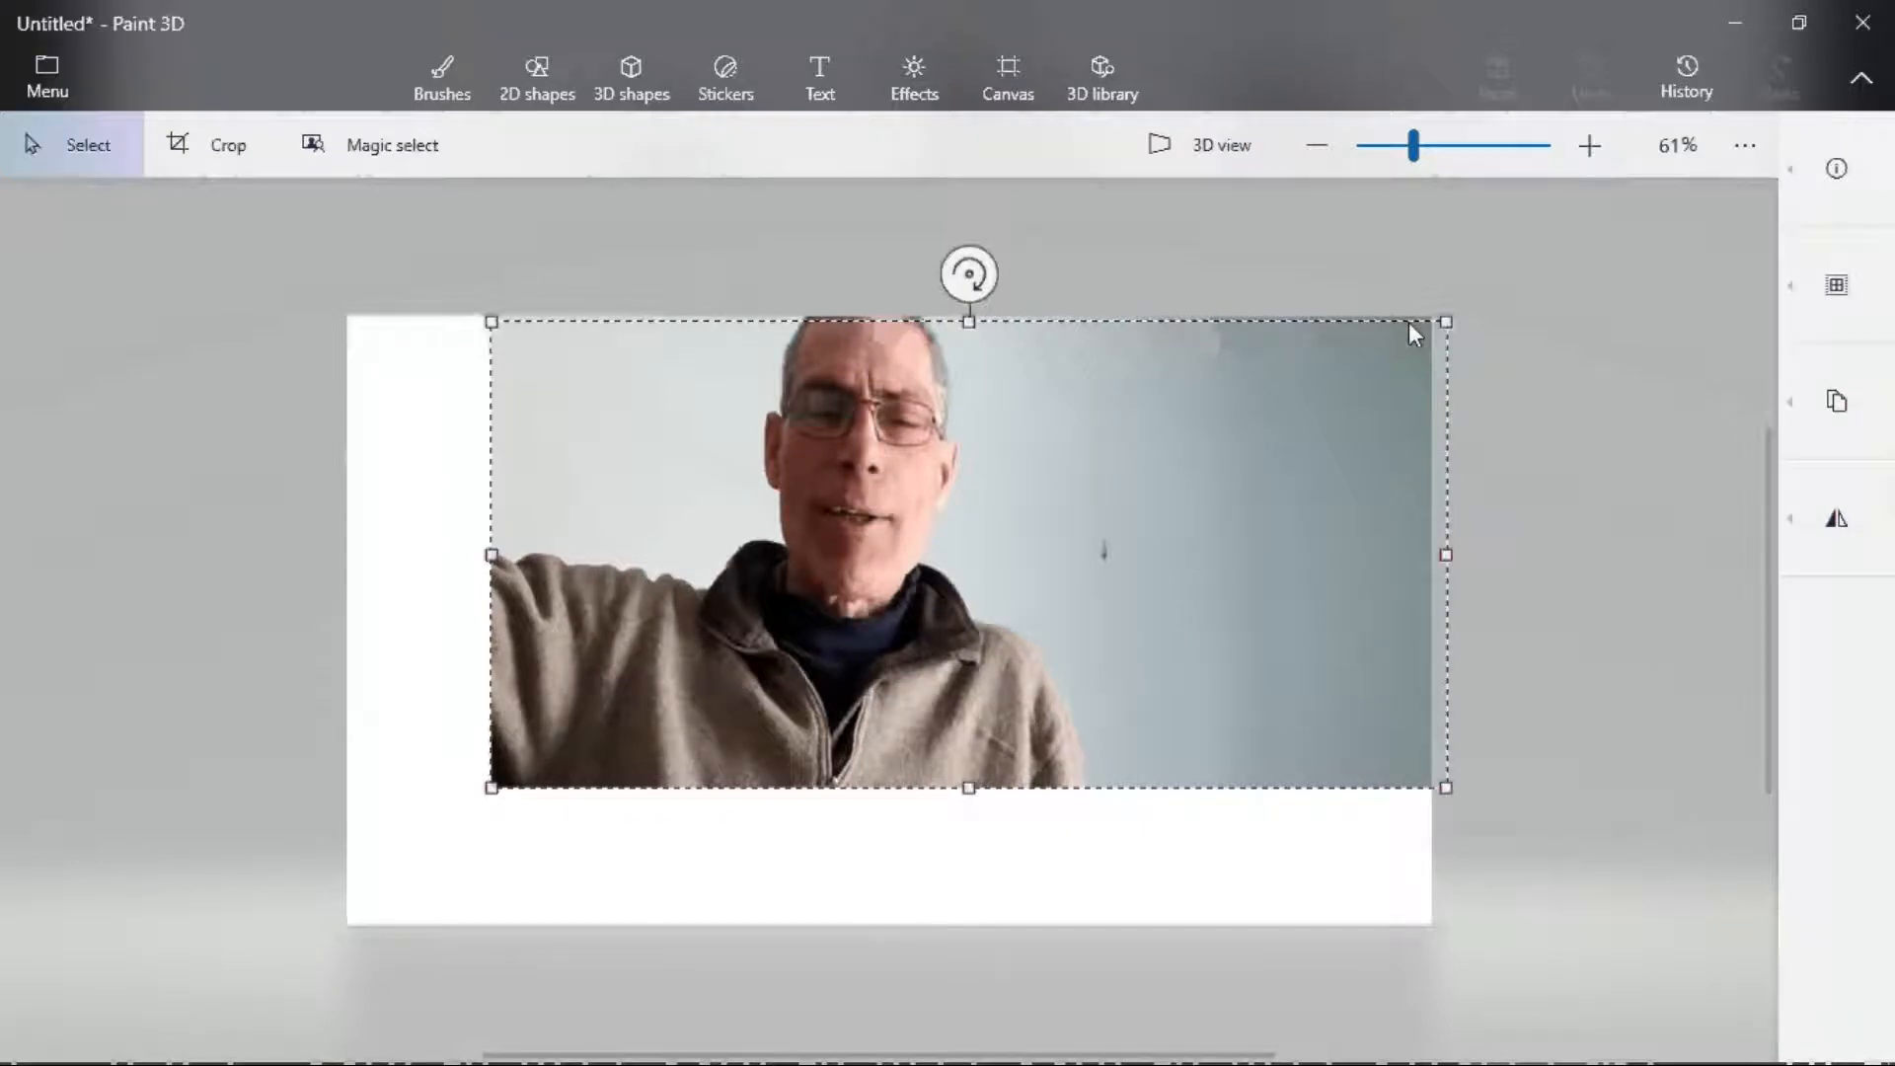
pyautogui.moveTo(969, 787); pyautogui.dragTo(946, 995)
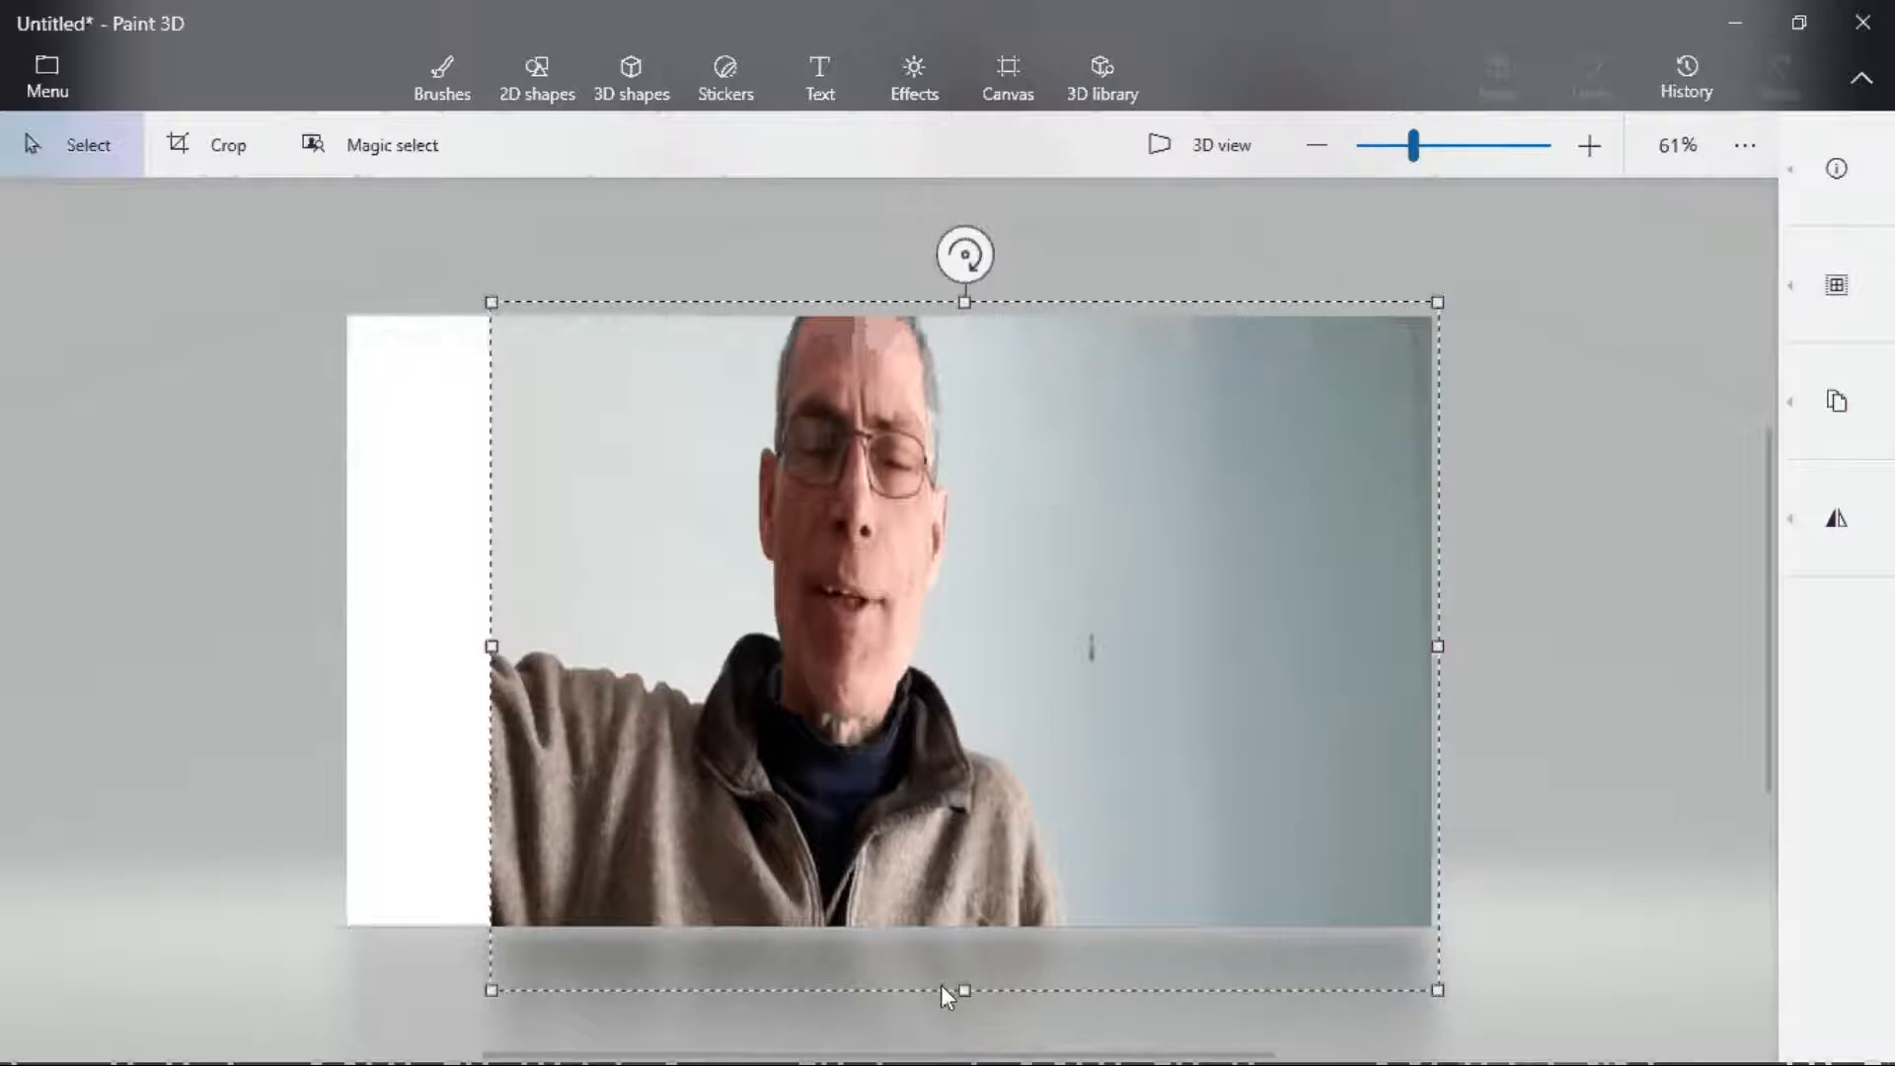
pyautogui.moveTo(942, 987); pyautogui.dragTo(944, 981)
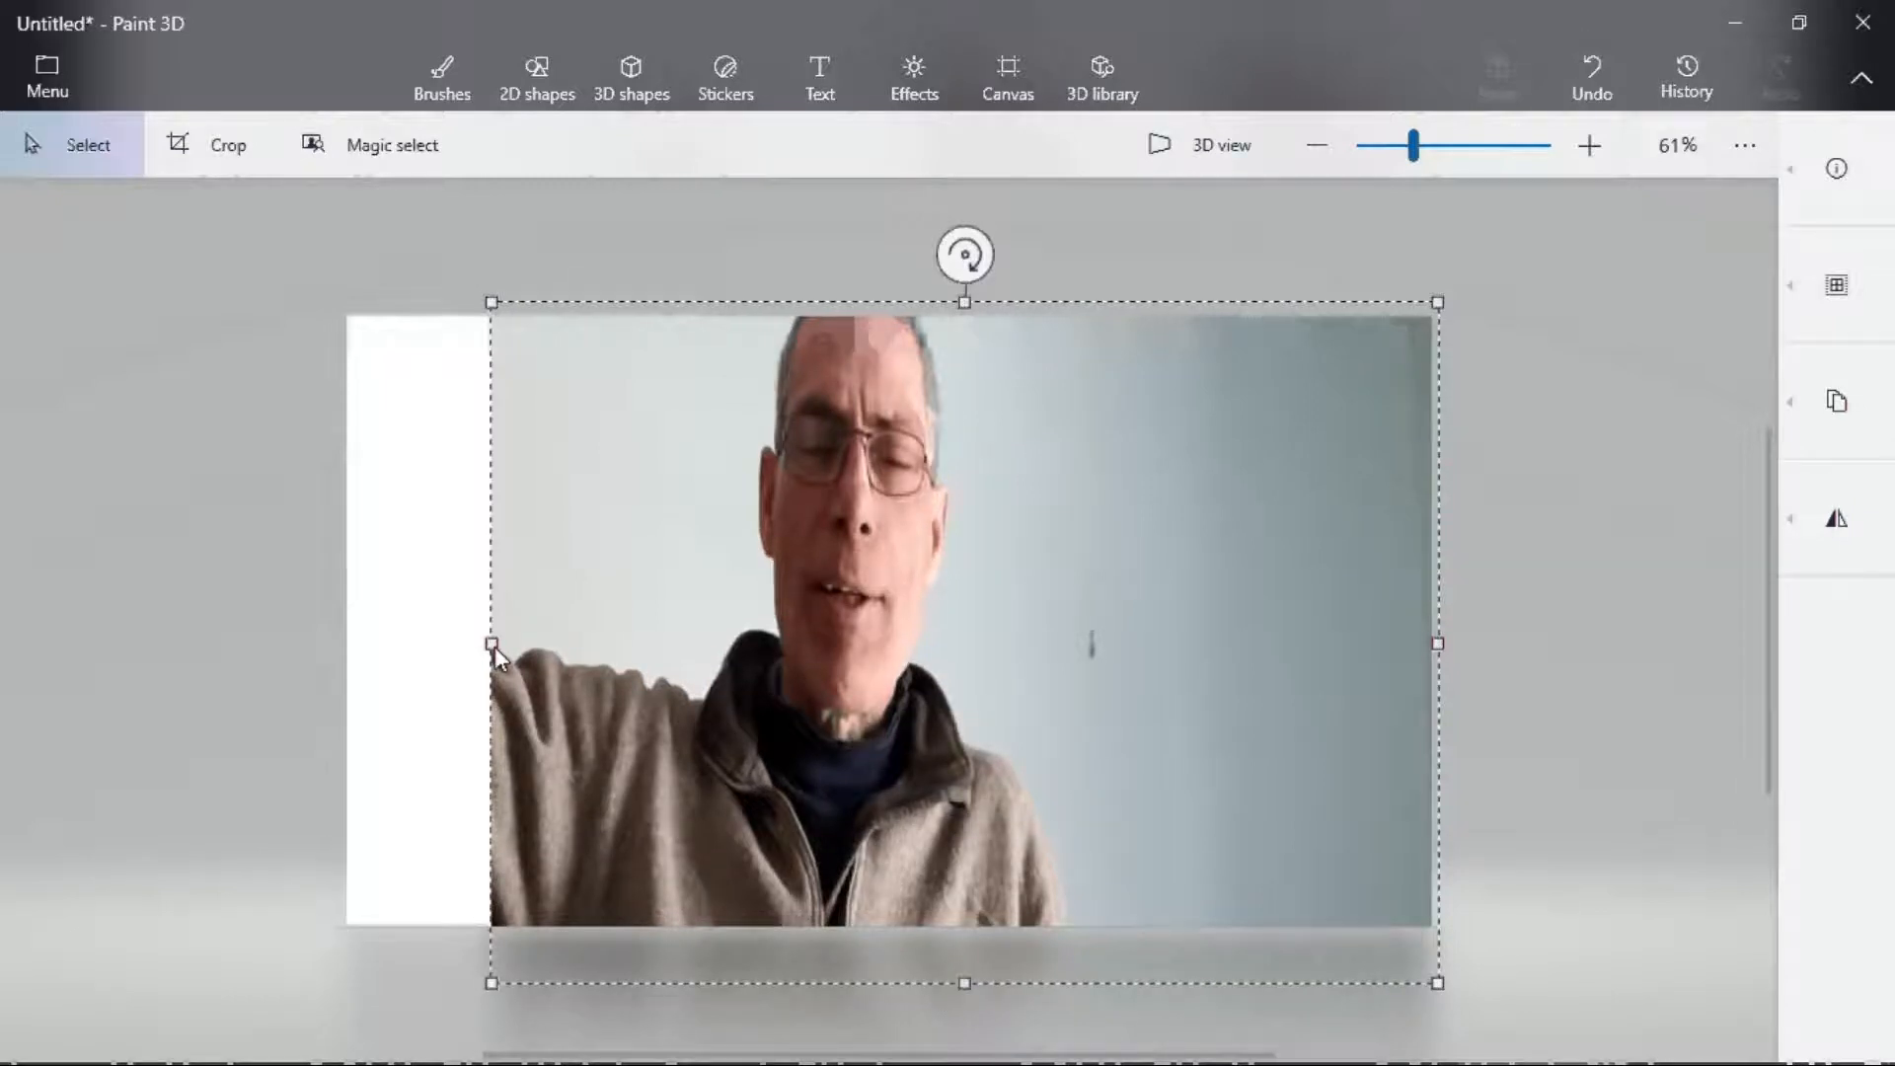
pyautogui.moveTo(492, 644); pyautogui.dragTo(171, 646)
pyautogui.moveTo(1439, 644); pyautogui.dragTo(1607, 644)
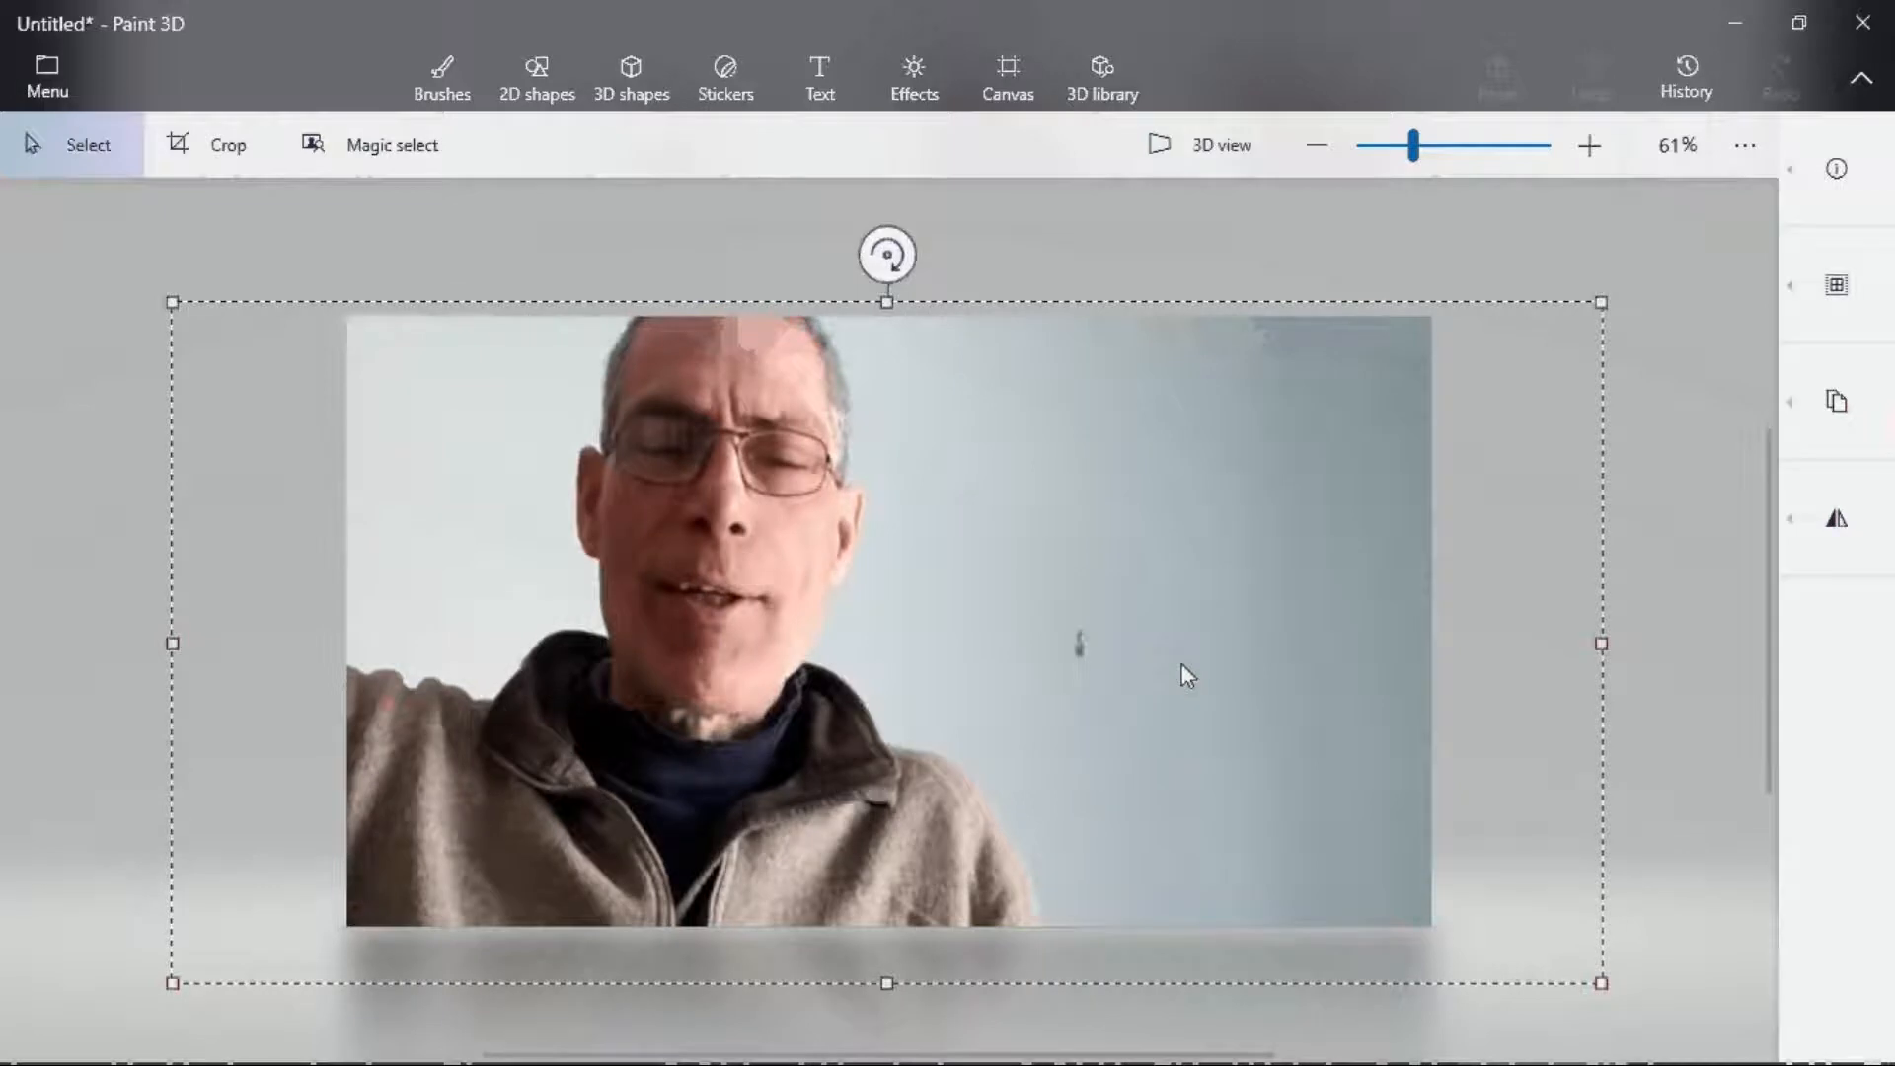
pyautogui.moveTo(1188, 675); pyautogui.dragTo(1115, 677)
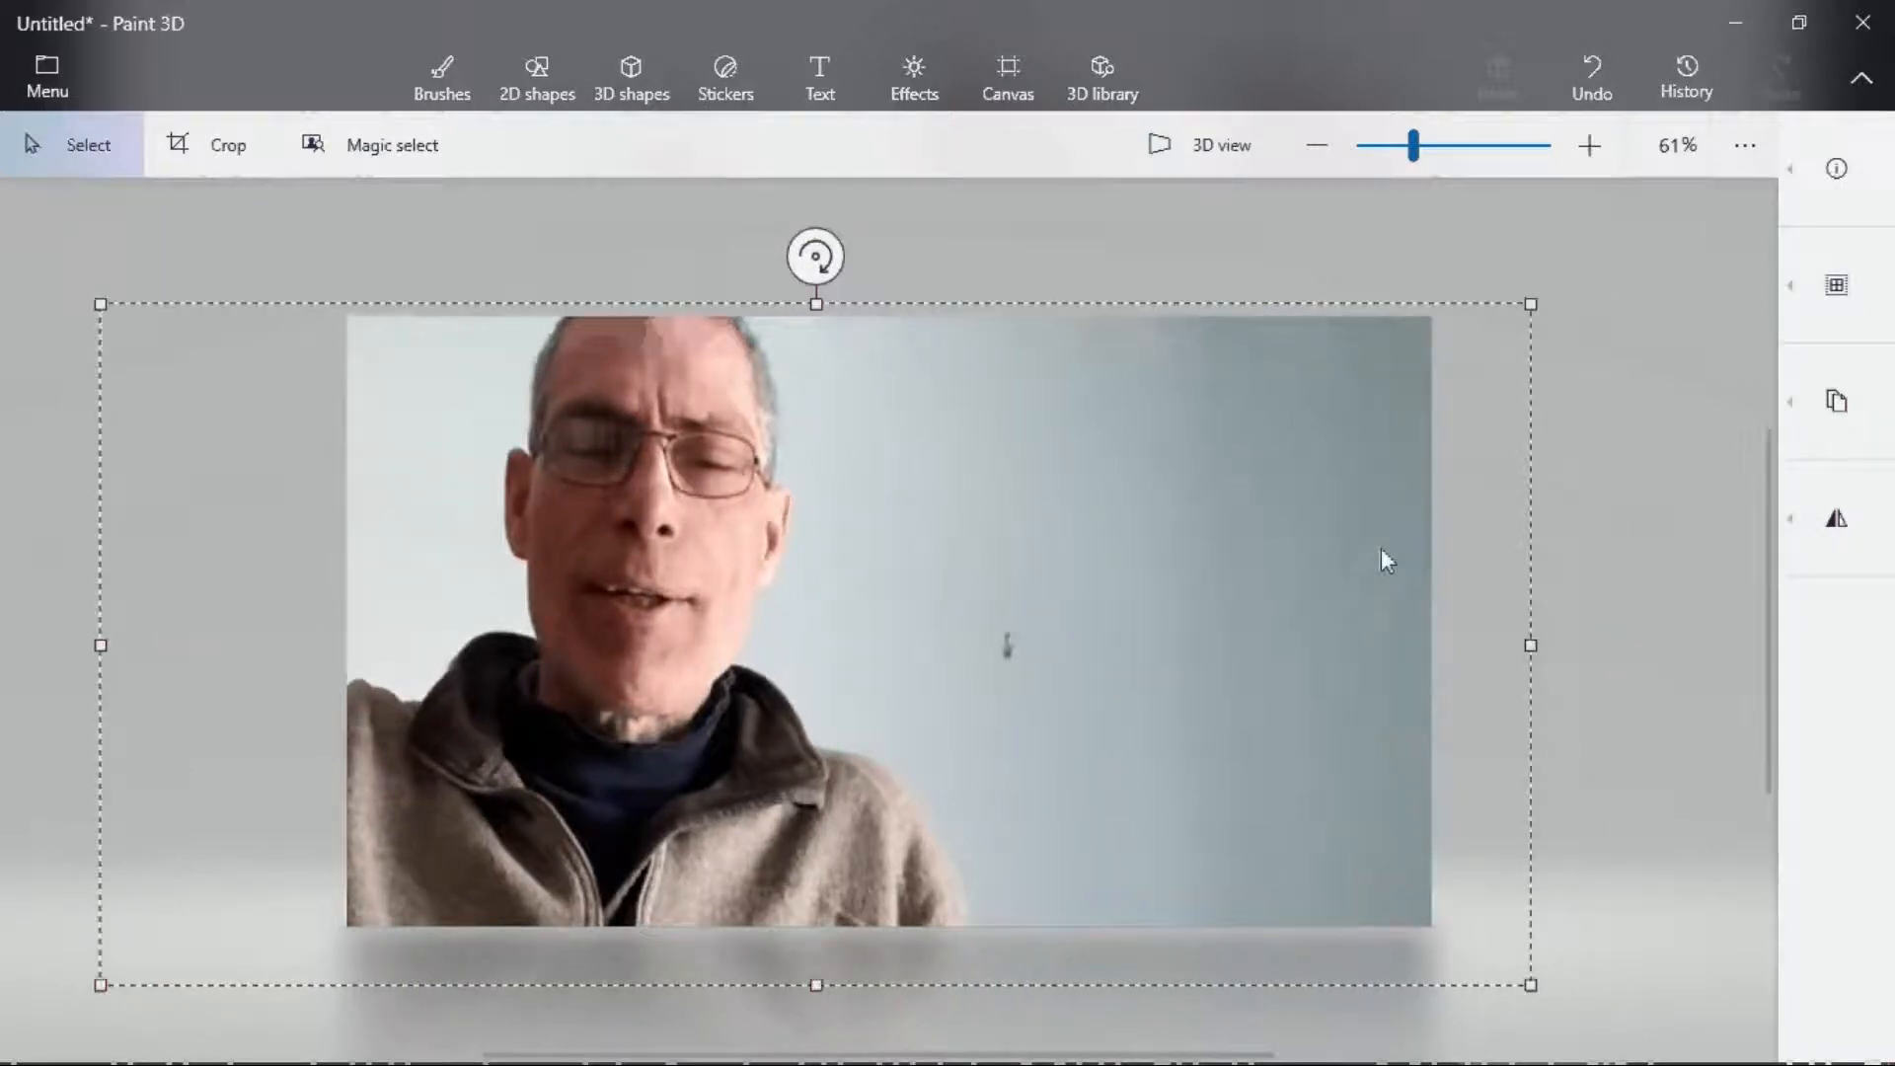
# - Insert the Odd Jobs 2 image from the Video Thumbnails folder
pyautogui.click(46, 79)
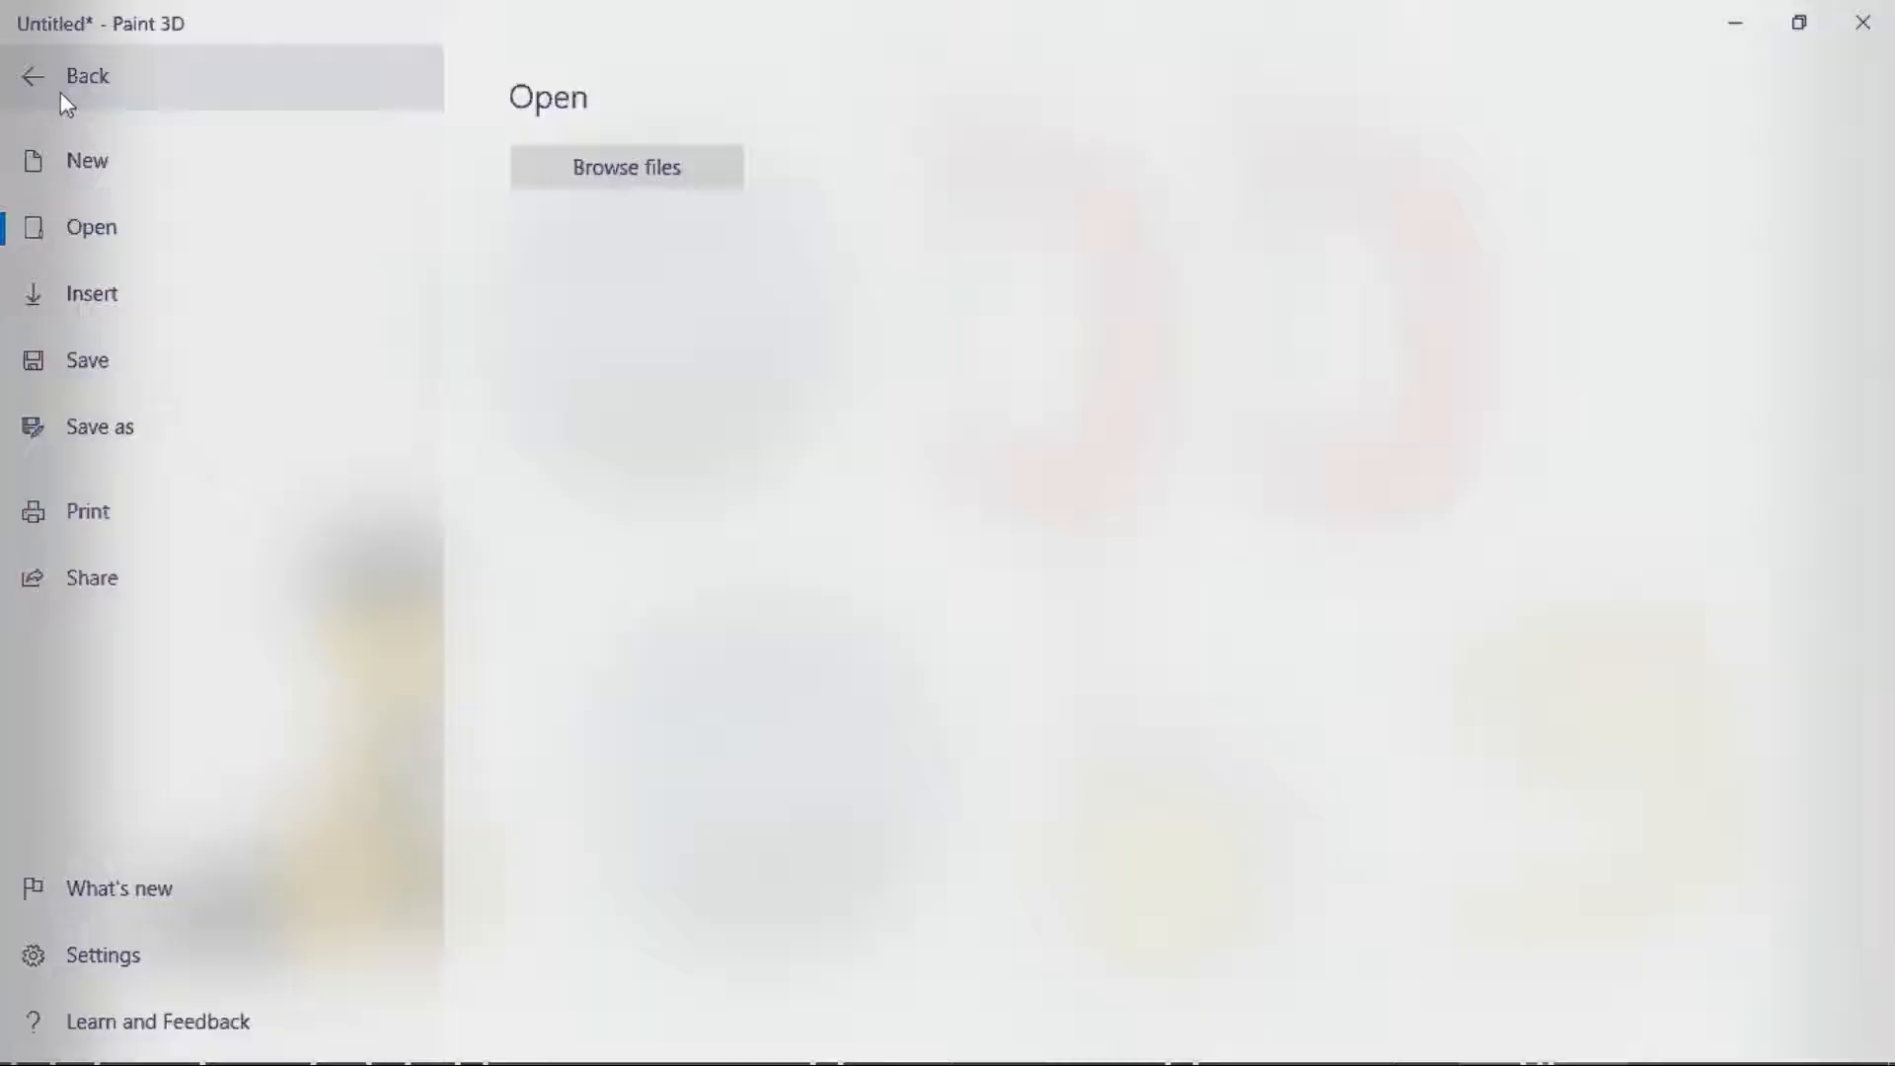
pyautogui.click(626, 165)
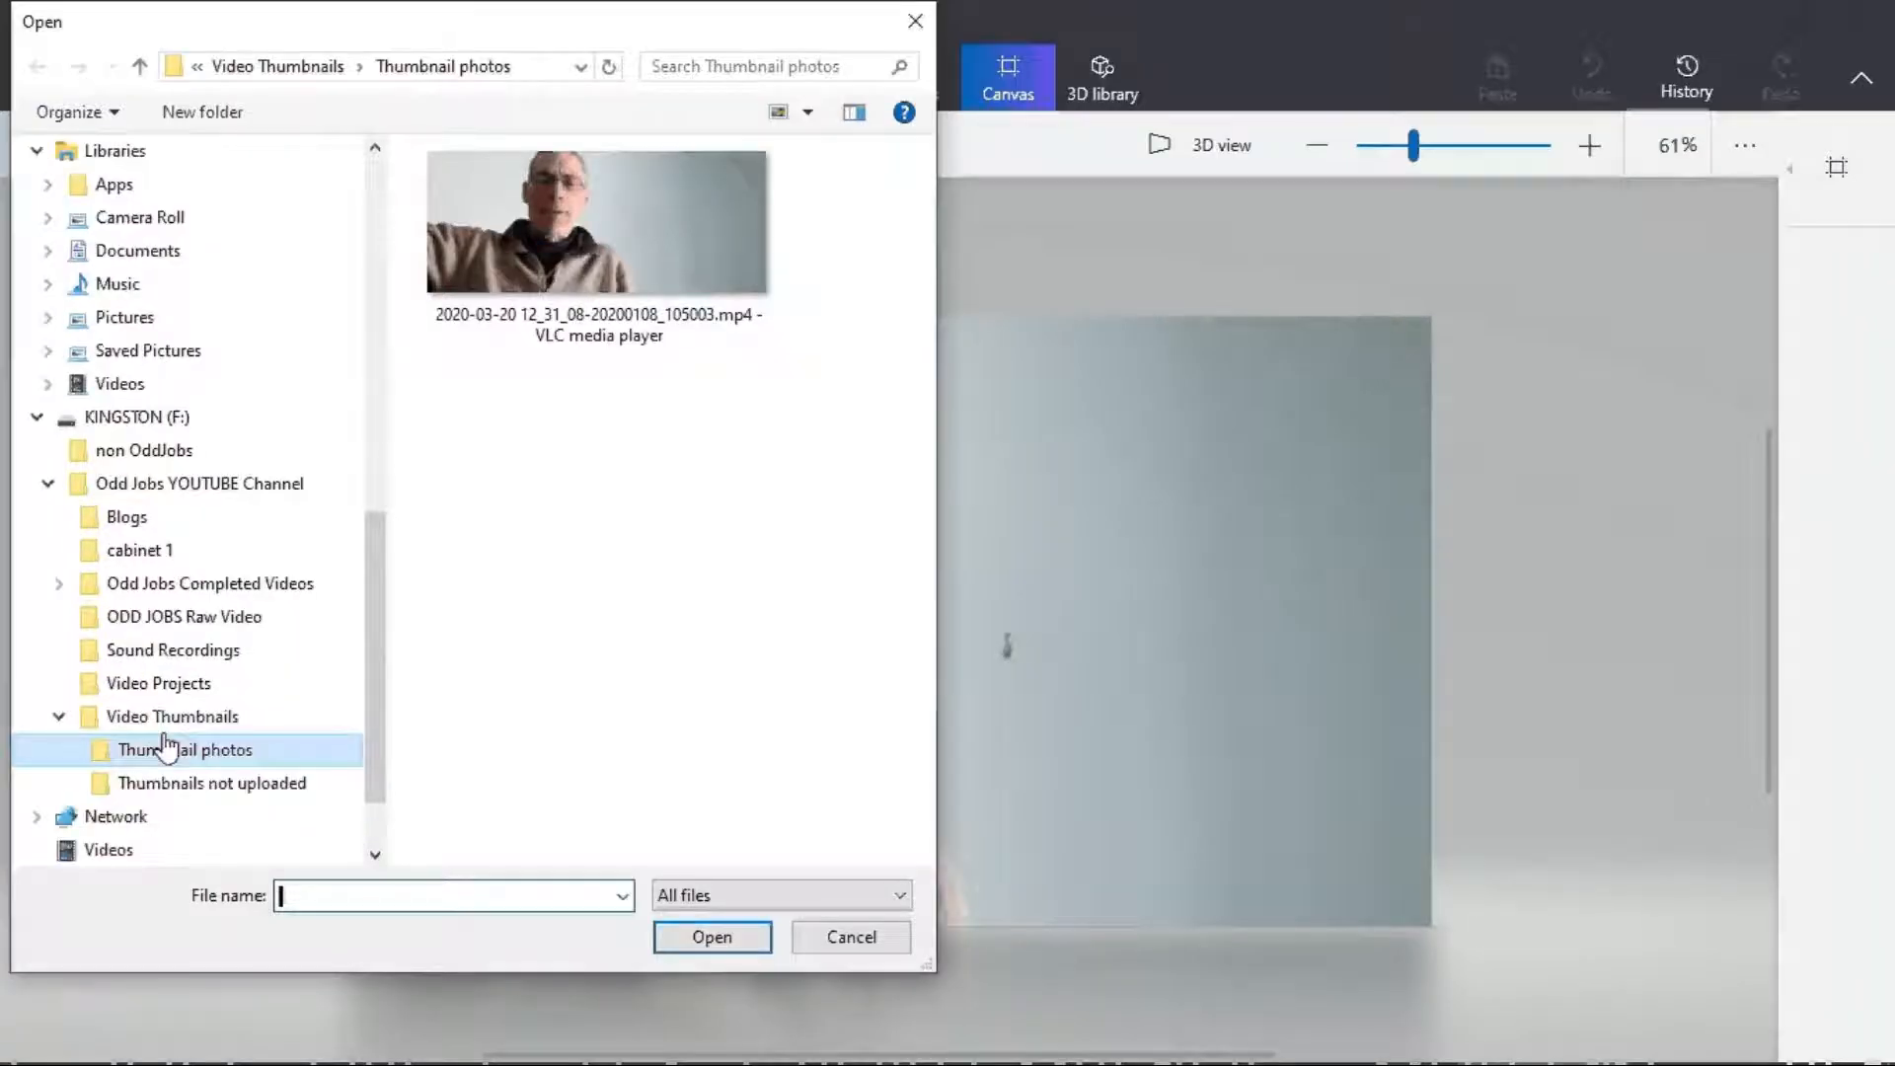
pyautogui.click(172, 717)
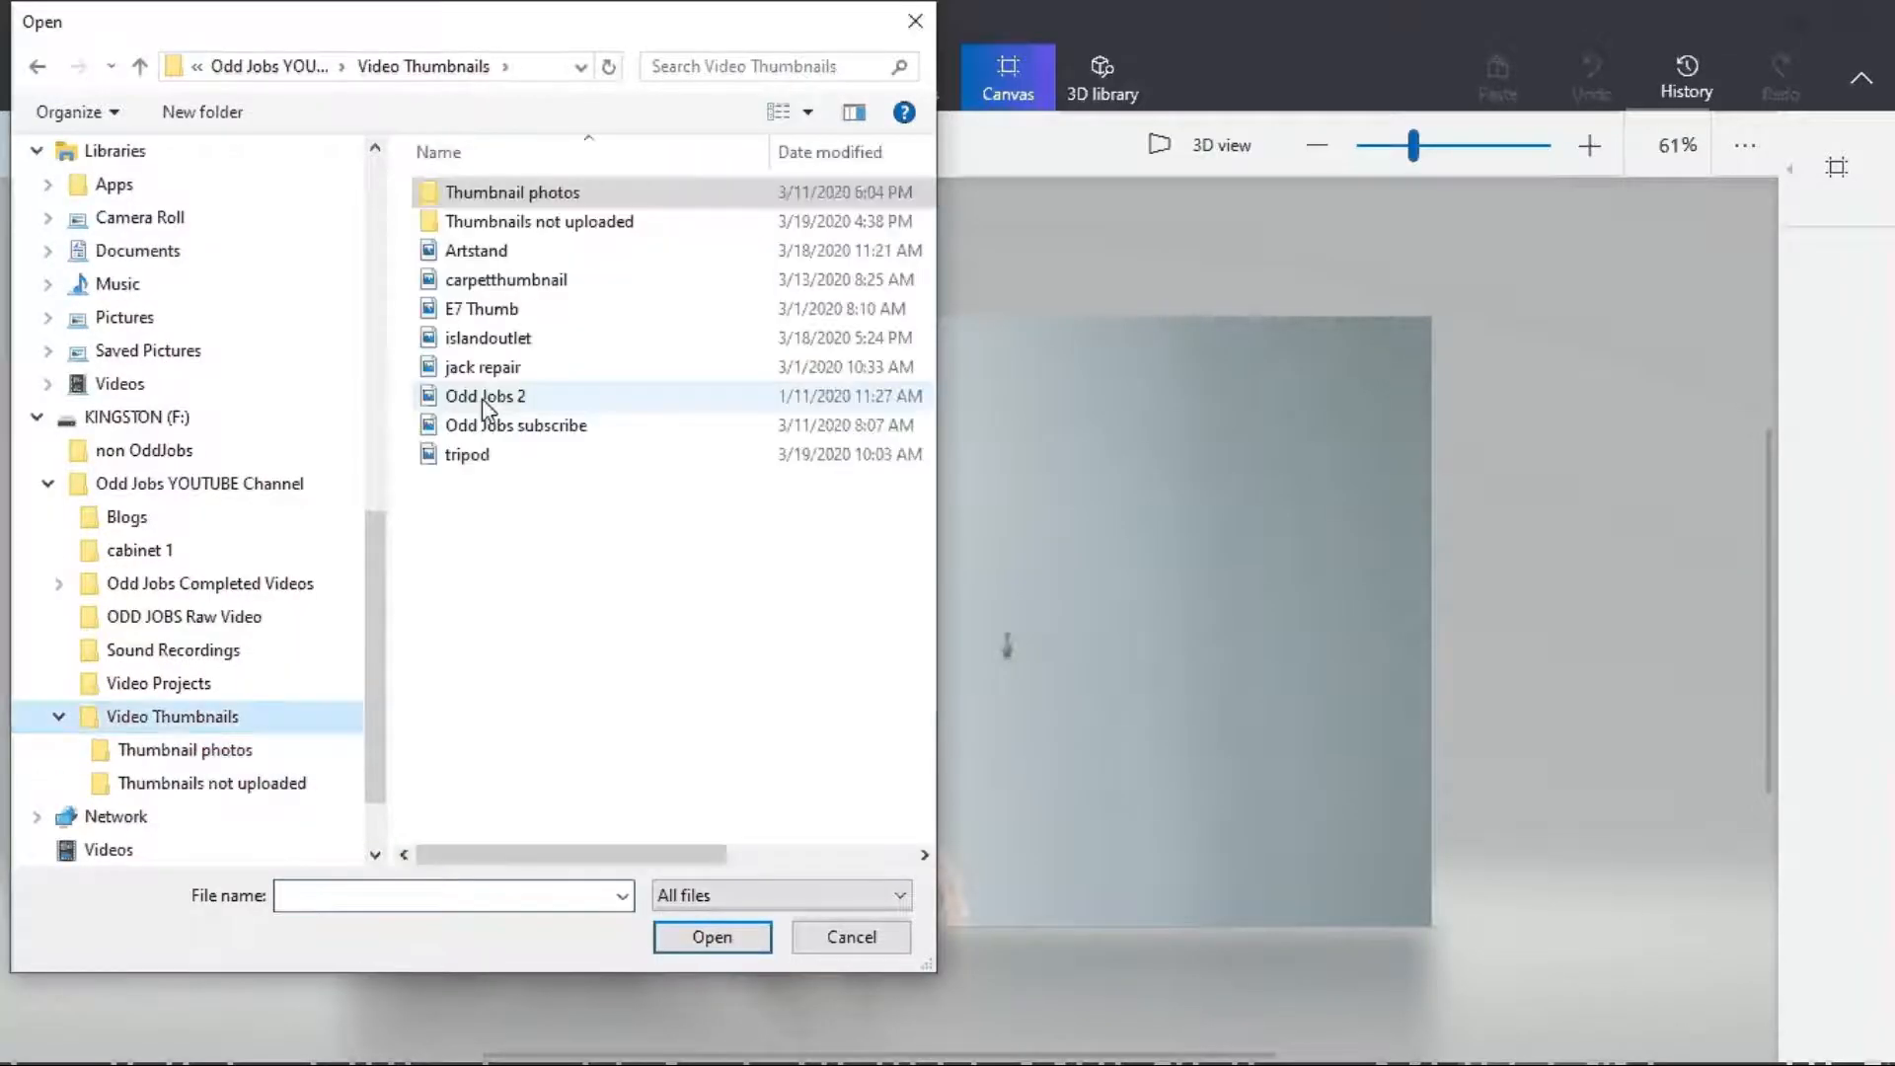
pyautogui.click(485, 399)
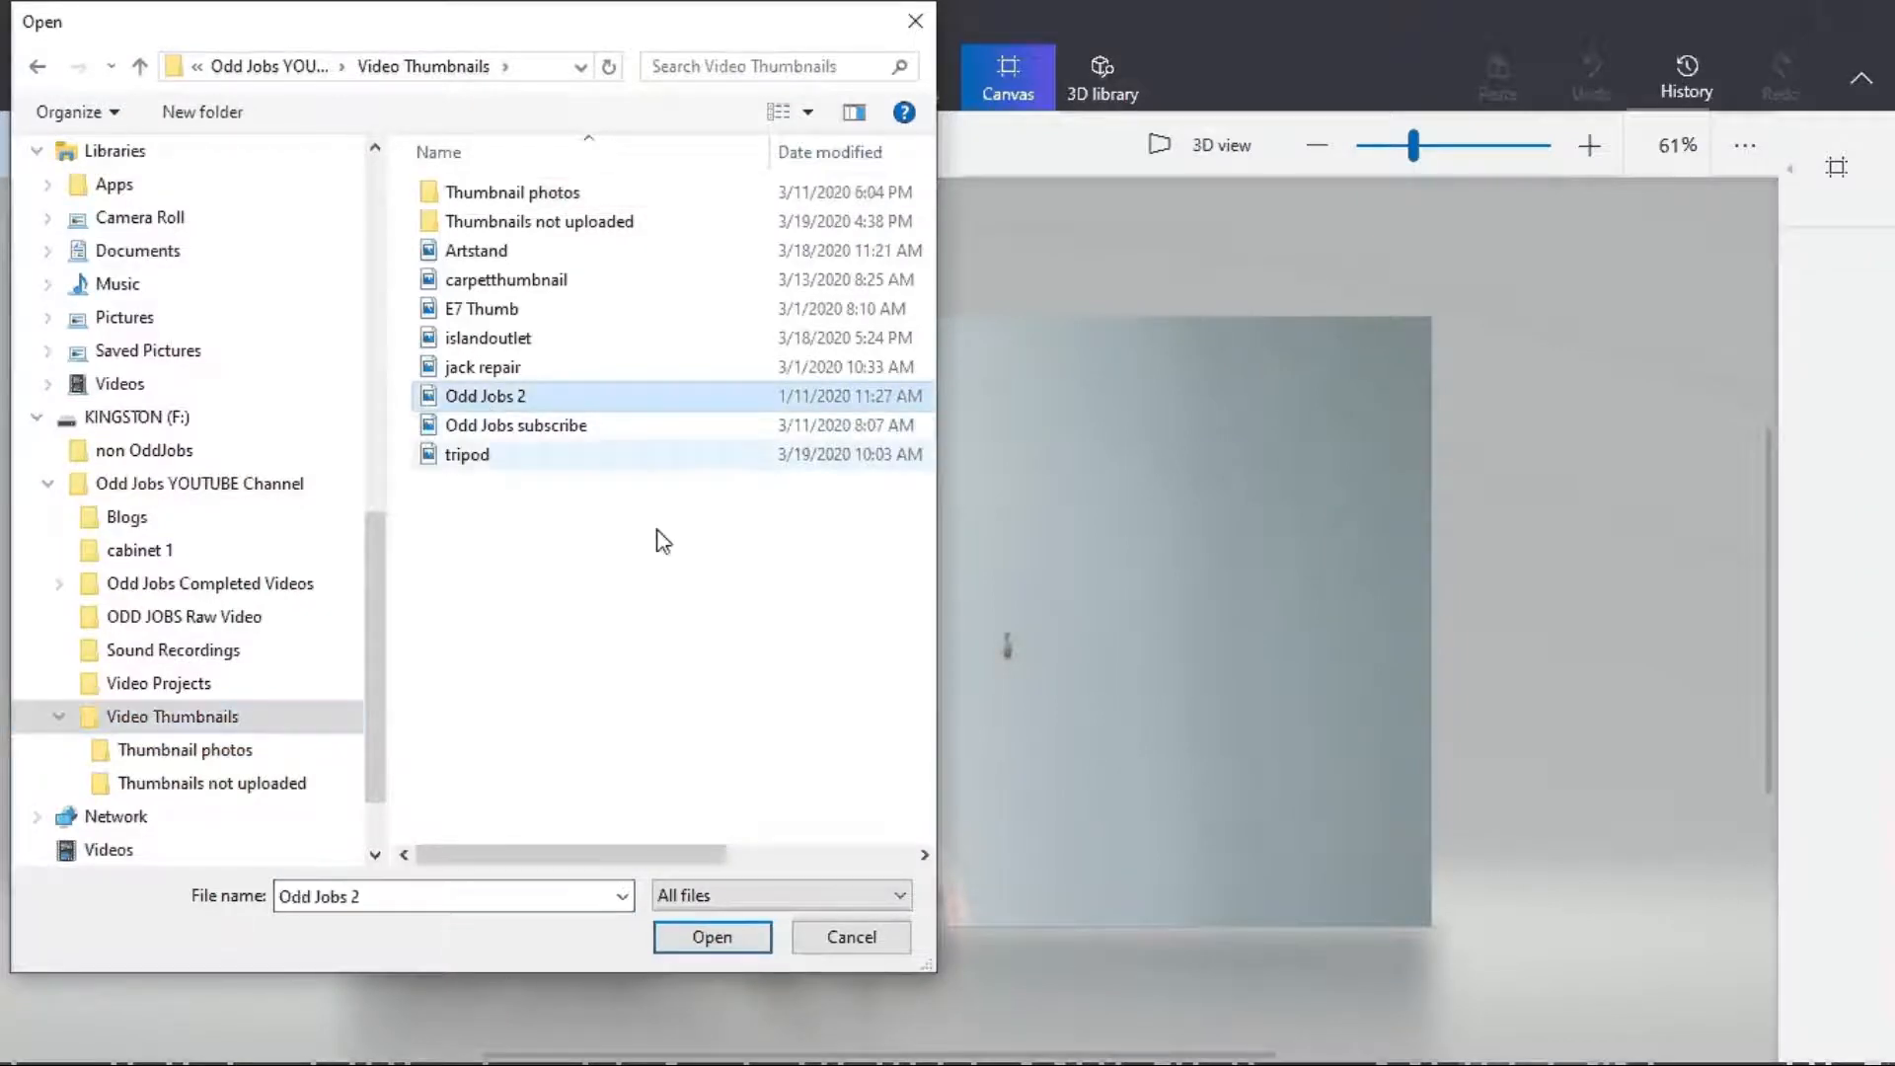
pyautogui.click(691, 946)
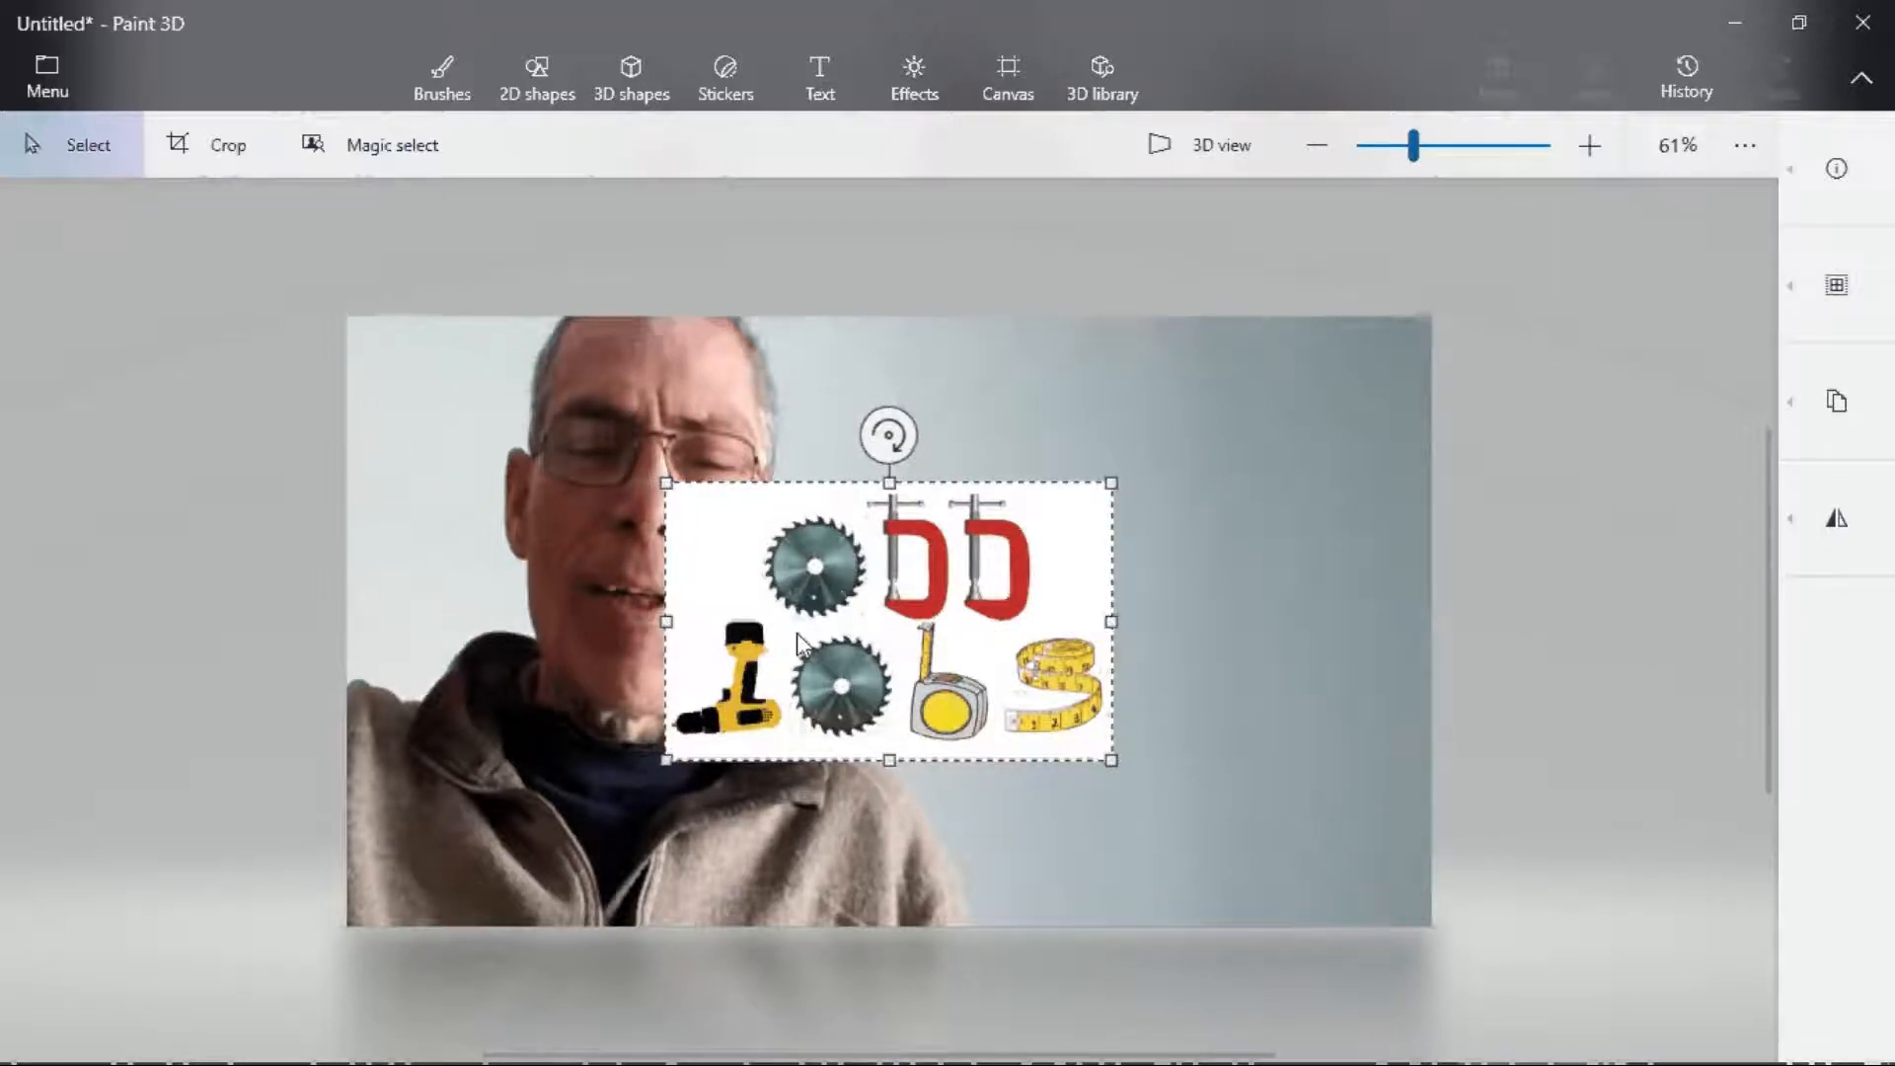
# - Shrink the Odd Jobs logo and place it in the canvas's lower-left corner
pyautogui.moveTo(1112, 483); pyautogui.dragTo(849, 613)
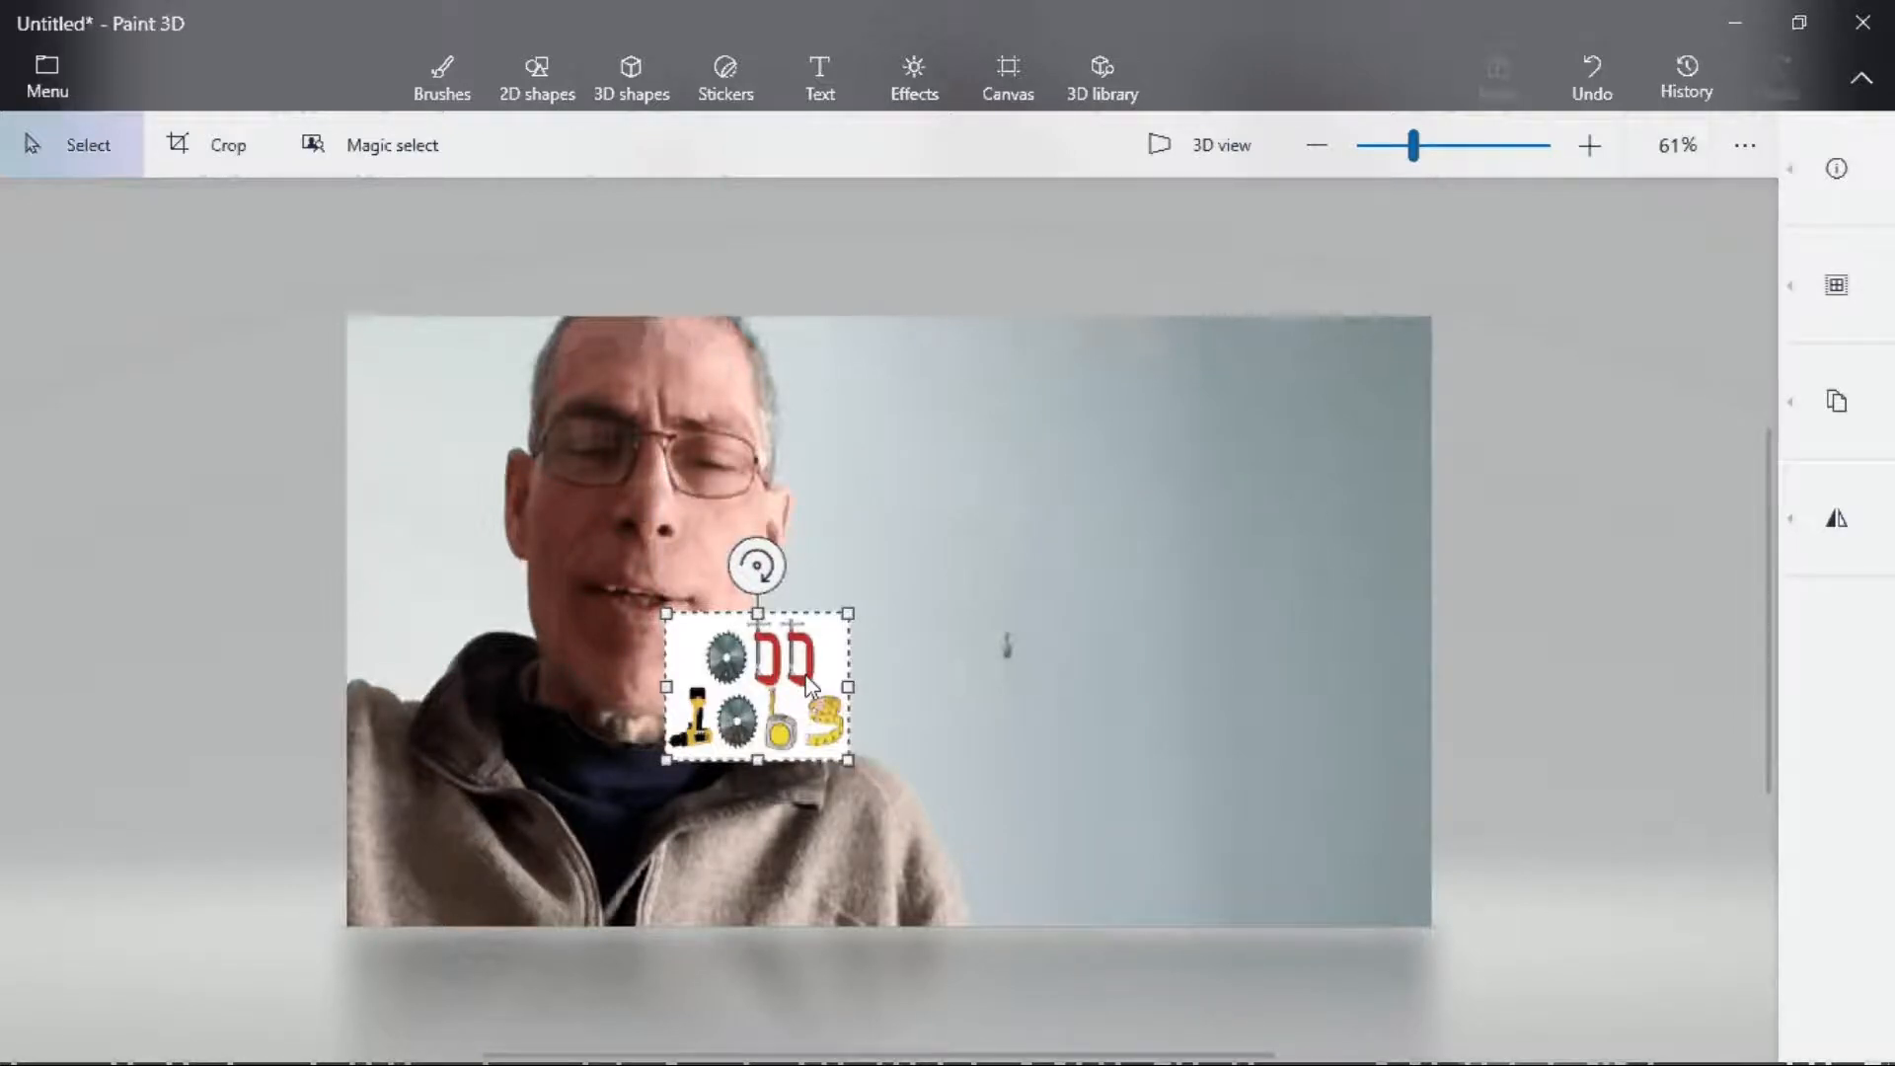
pyautogui.moveTo(837, 639); pyautogui.dragTo(538, 828)
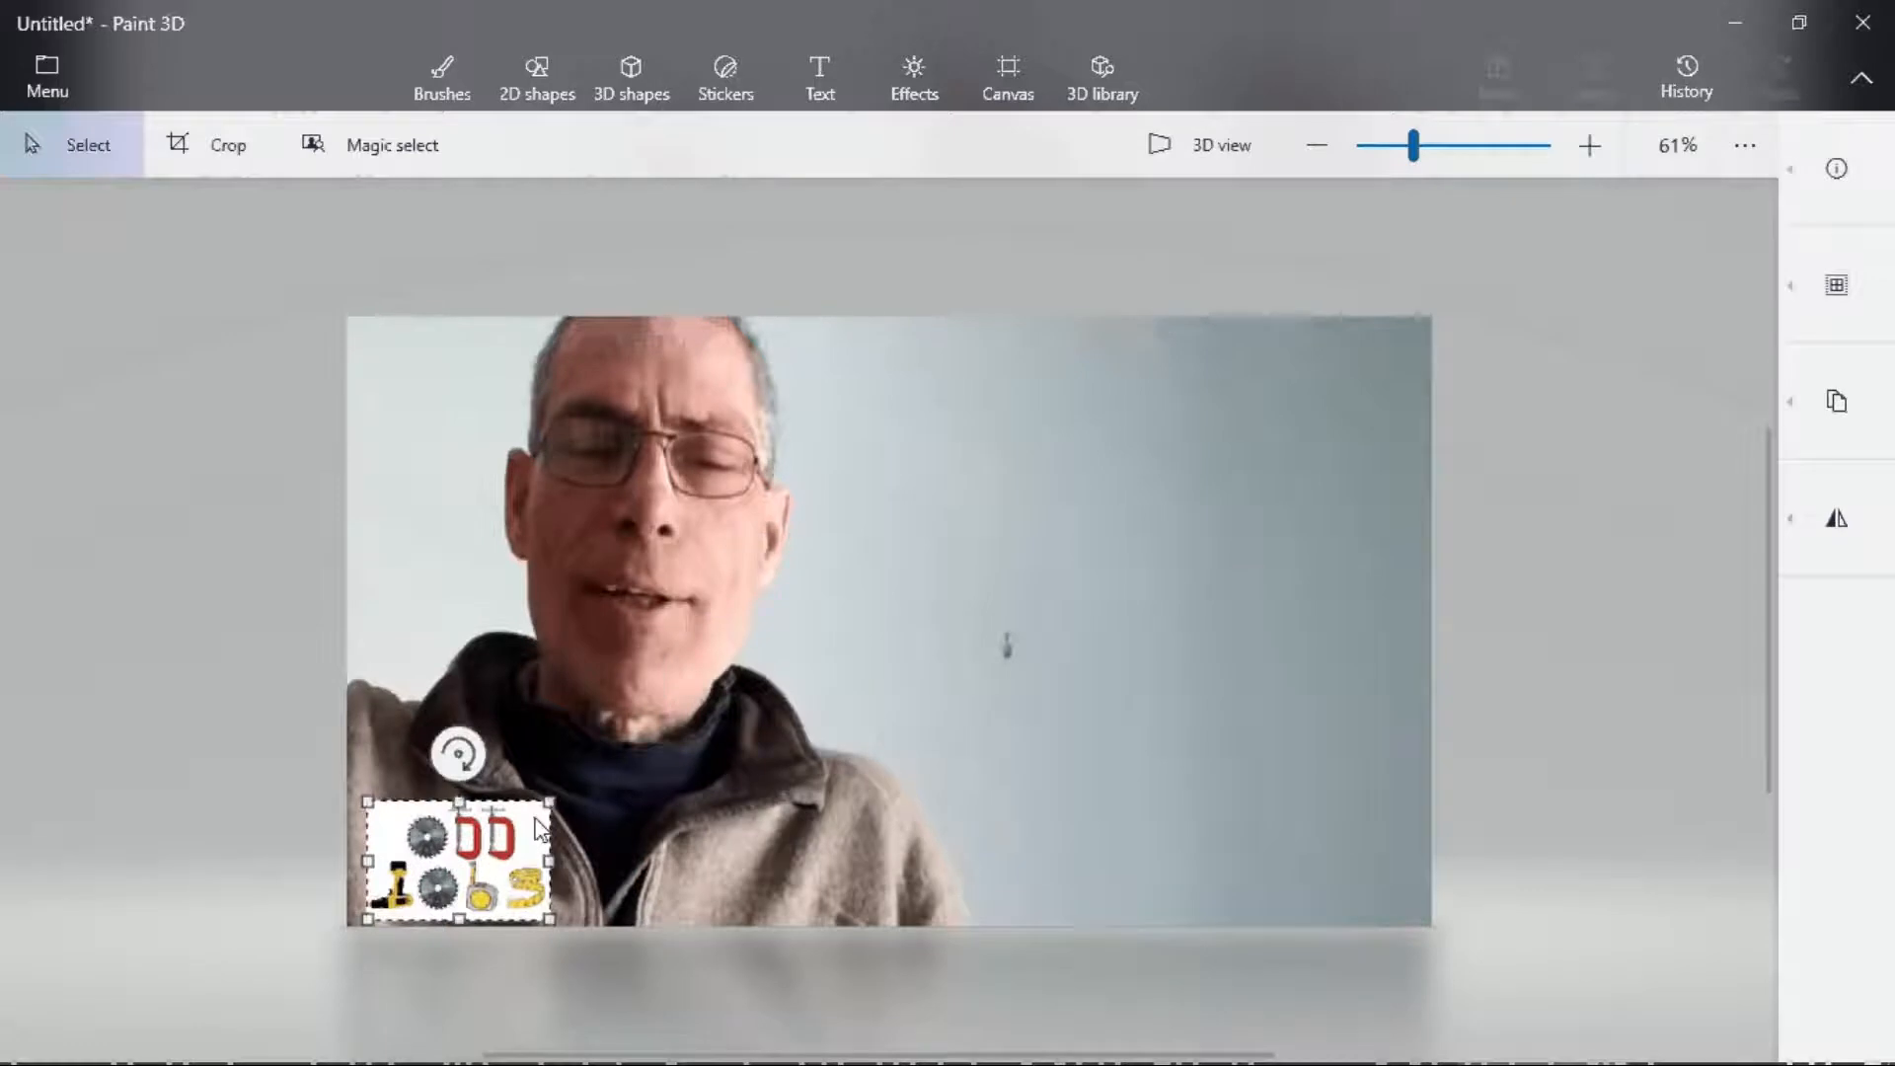
pyautogui.moveTo(538, 828); pyautogui.dragTo(545, 814)
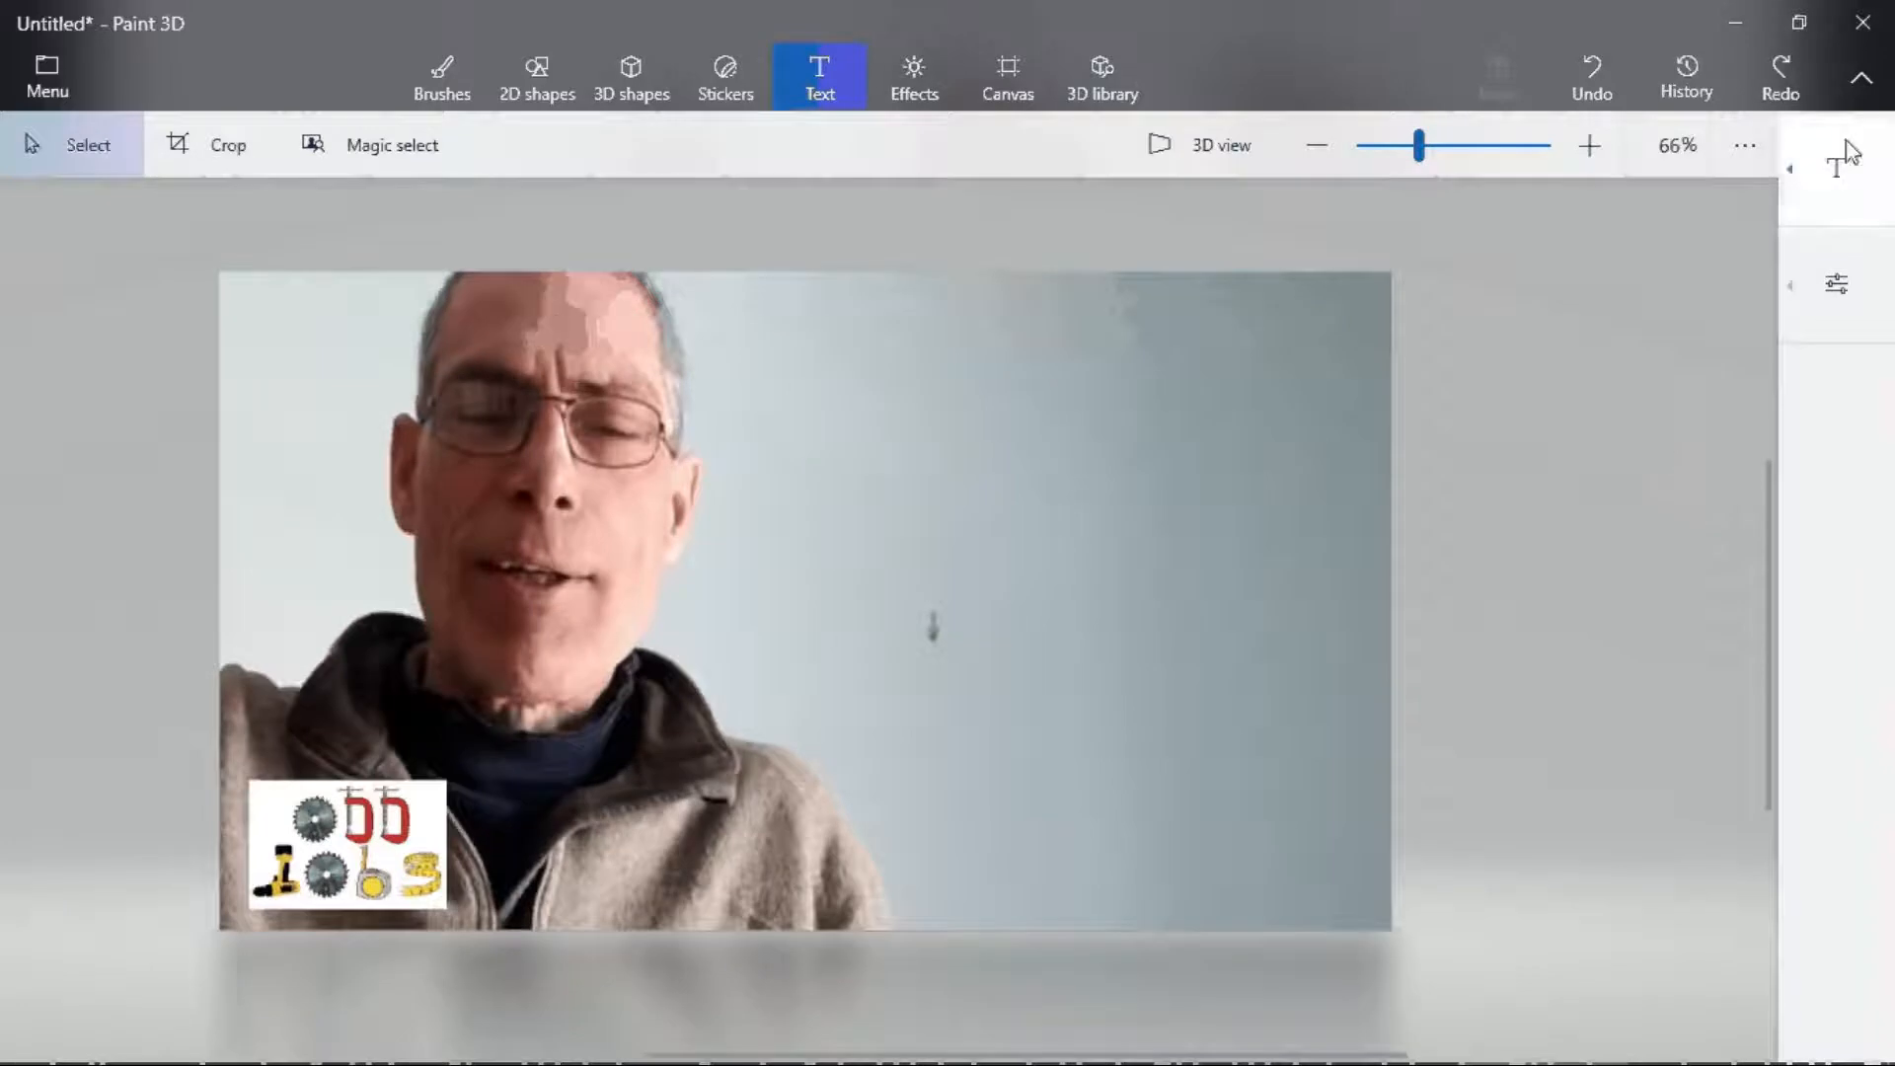
# - Choose the 2D text tool and set the font size to 72
pyautogui.click(1844, 174)
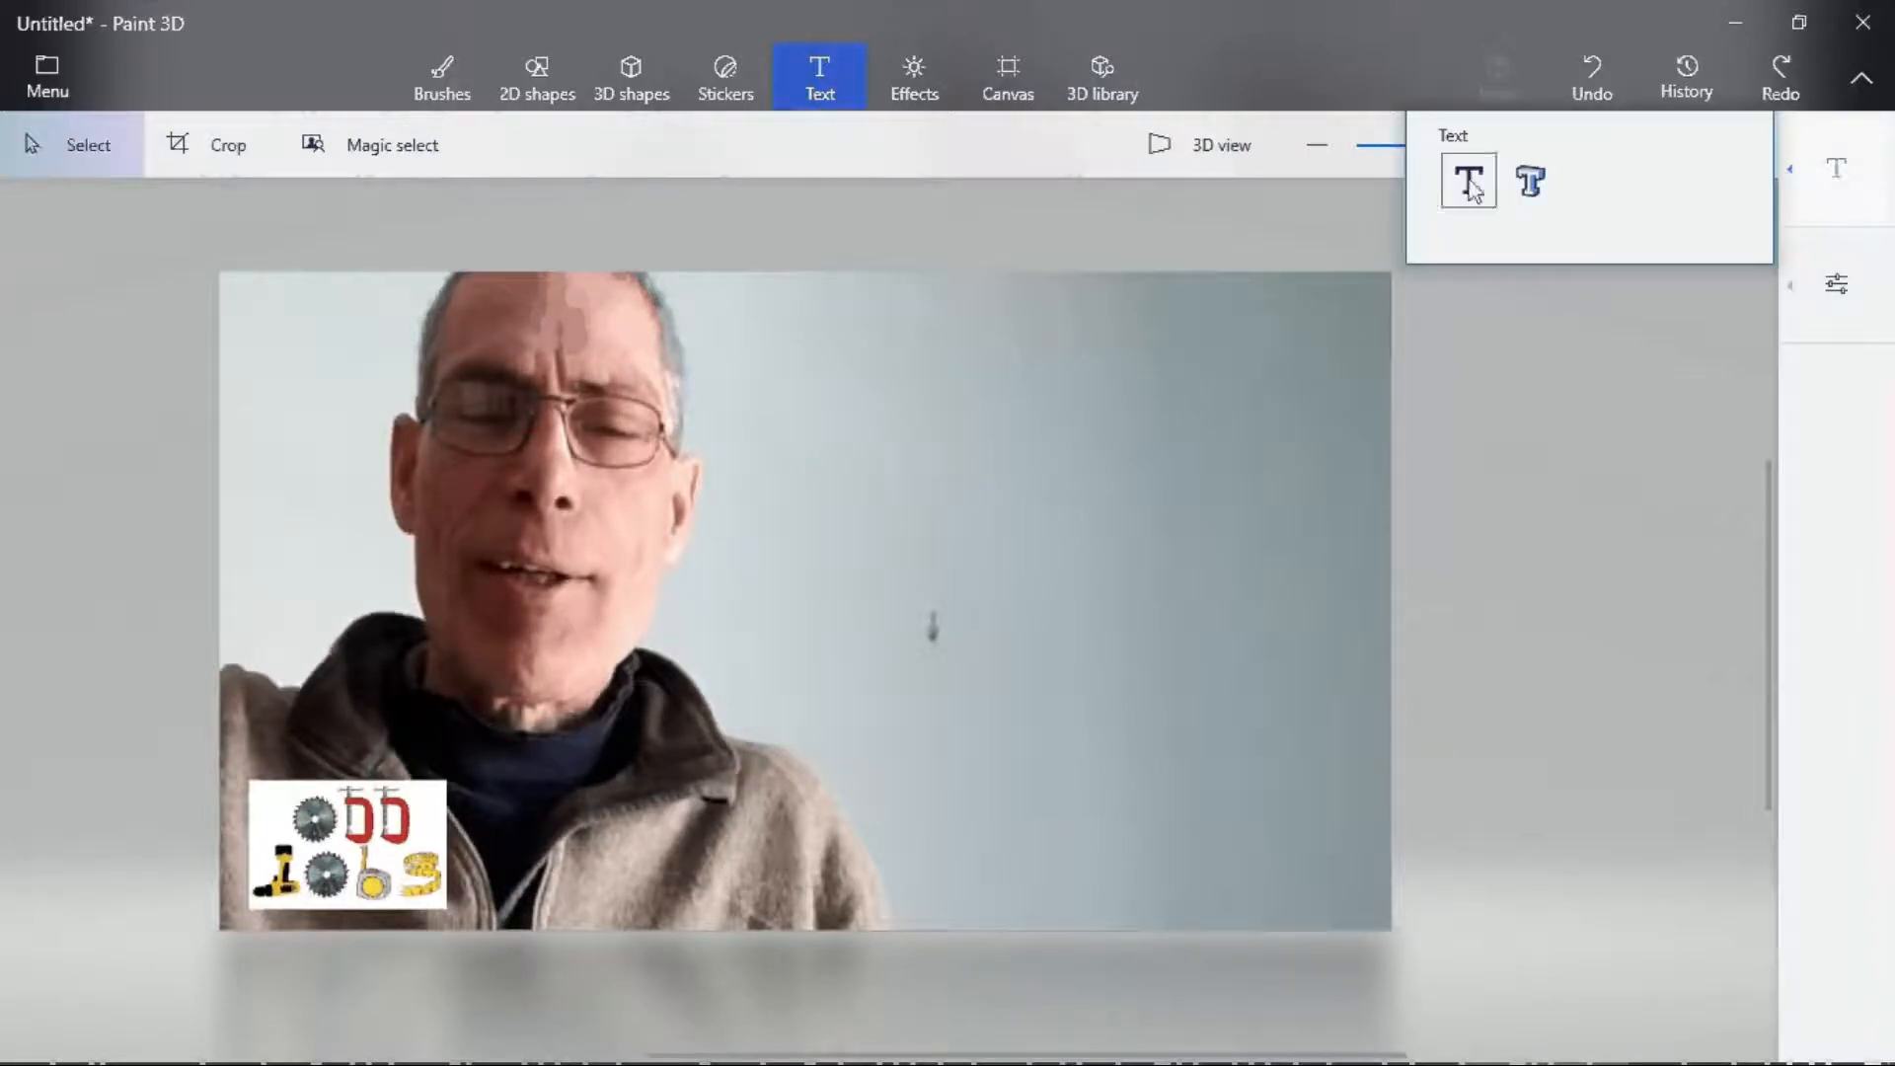
pyautogui.click(1471, 188)
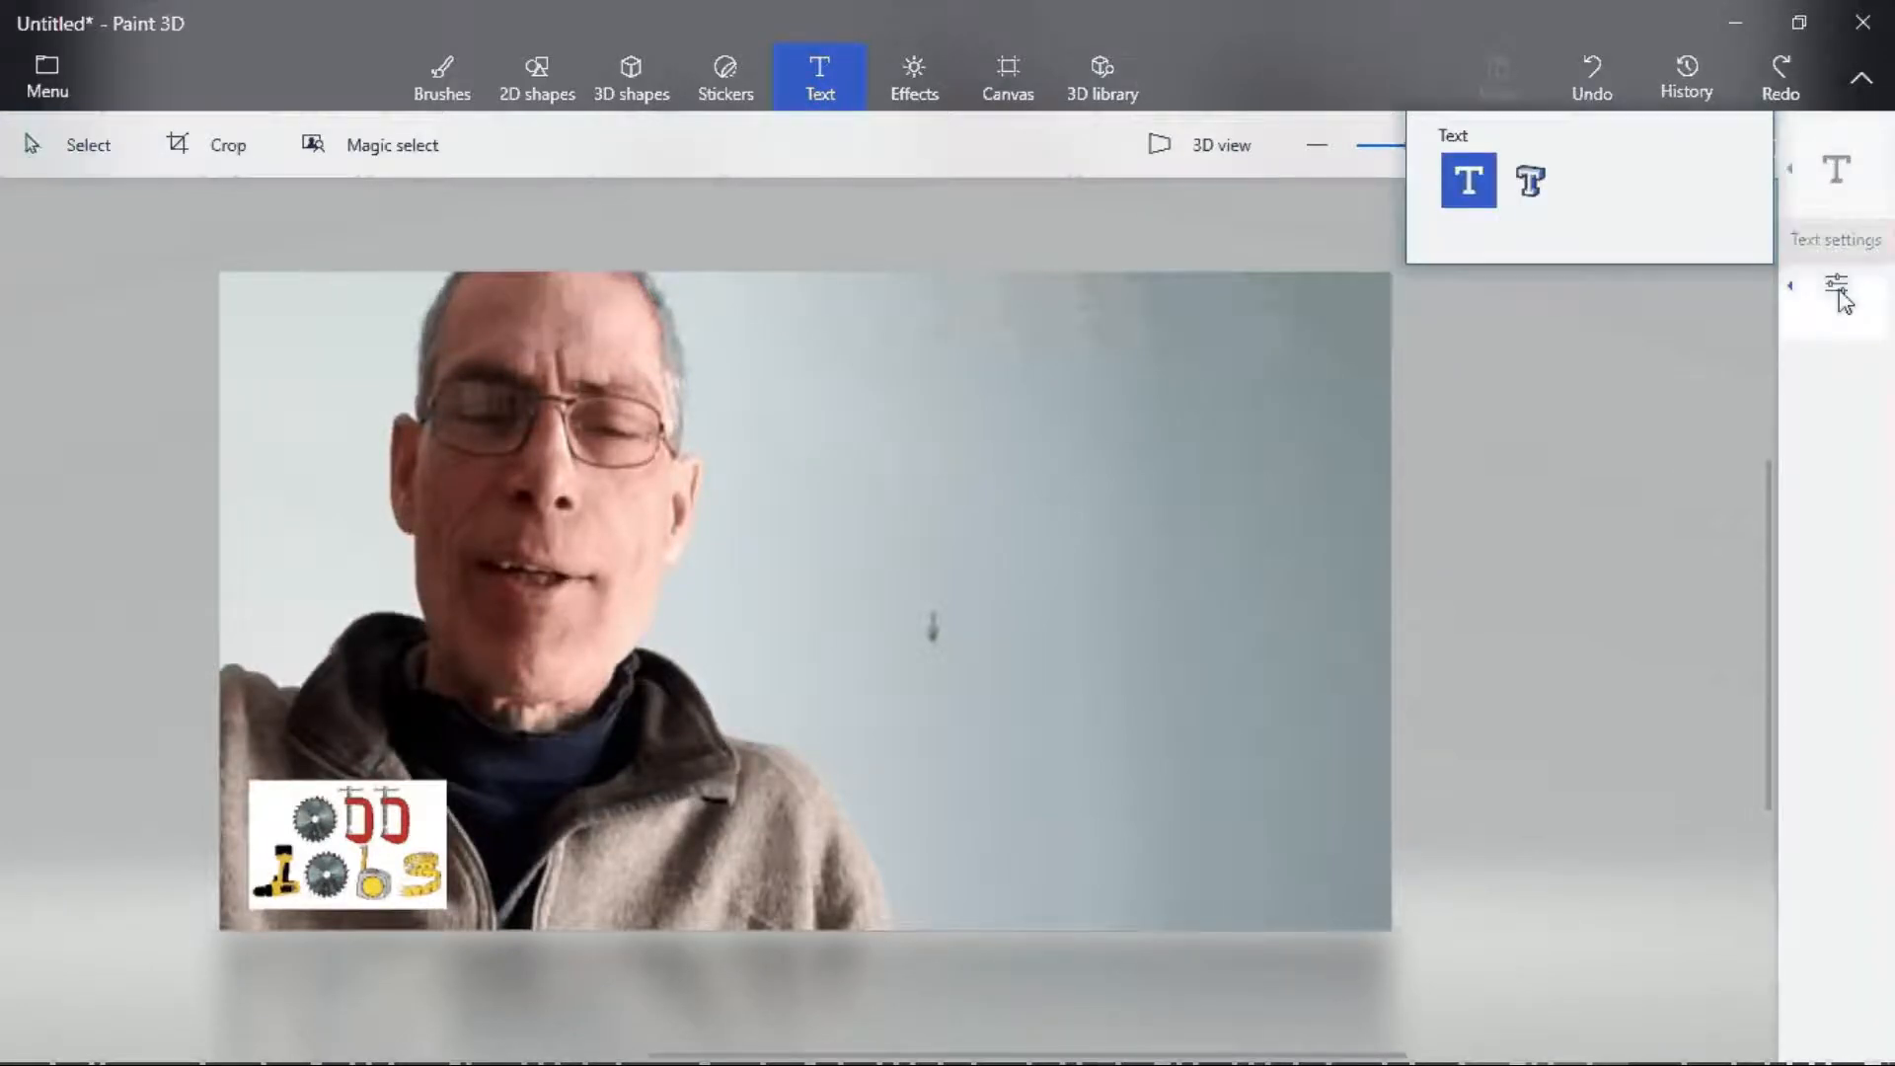
pyautogui.click(1844, 296)
pyautogui.click(1643, 369)
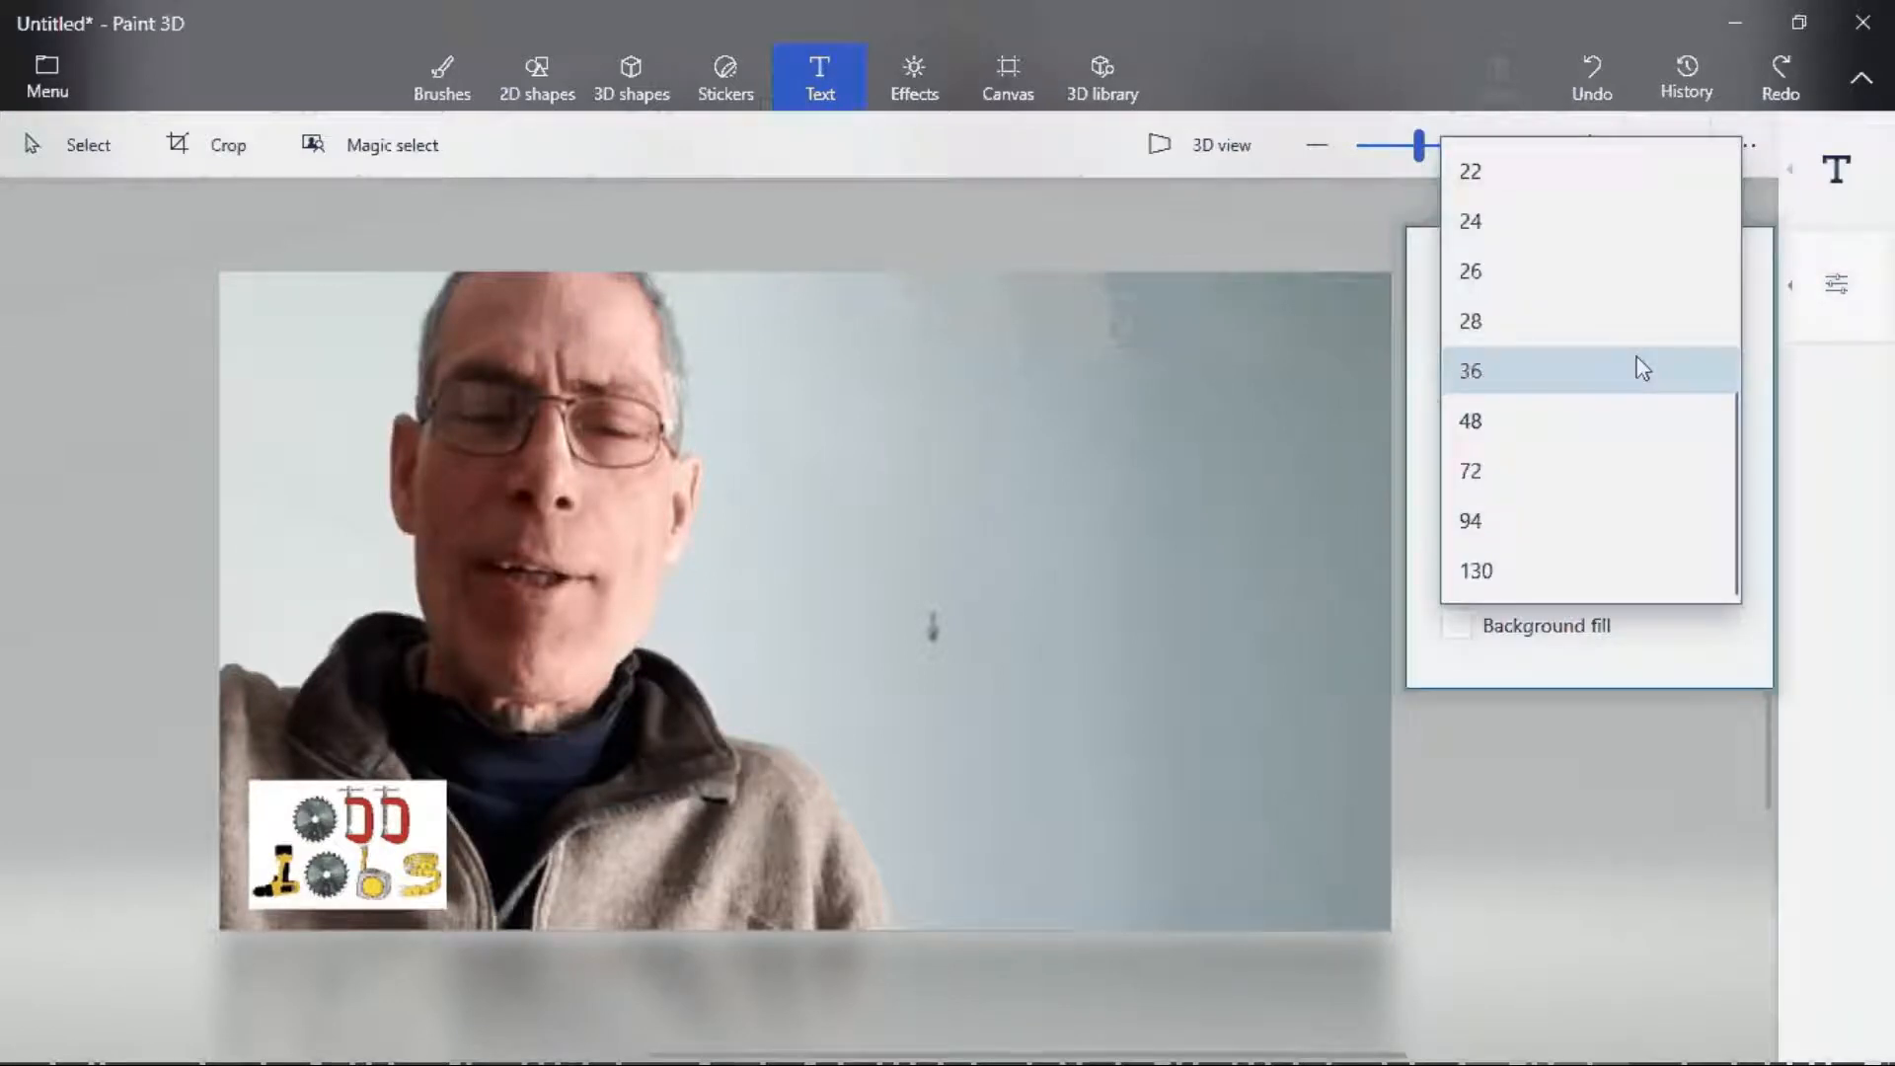
pyautogui.click(1668, 471)
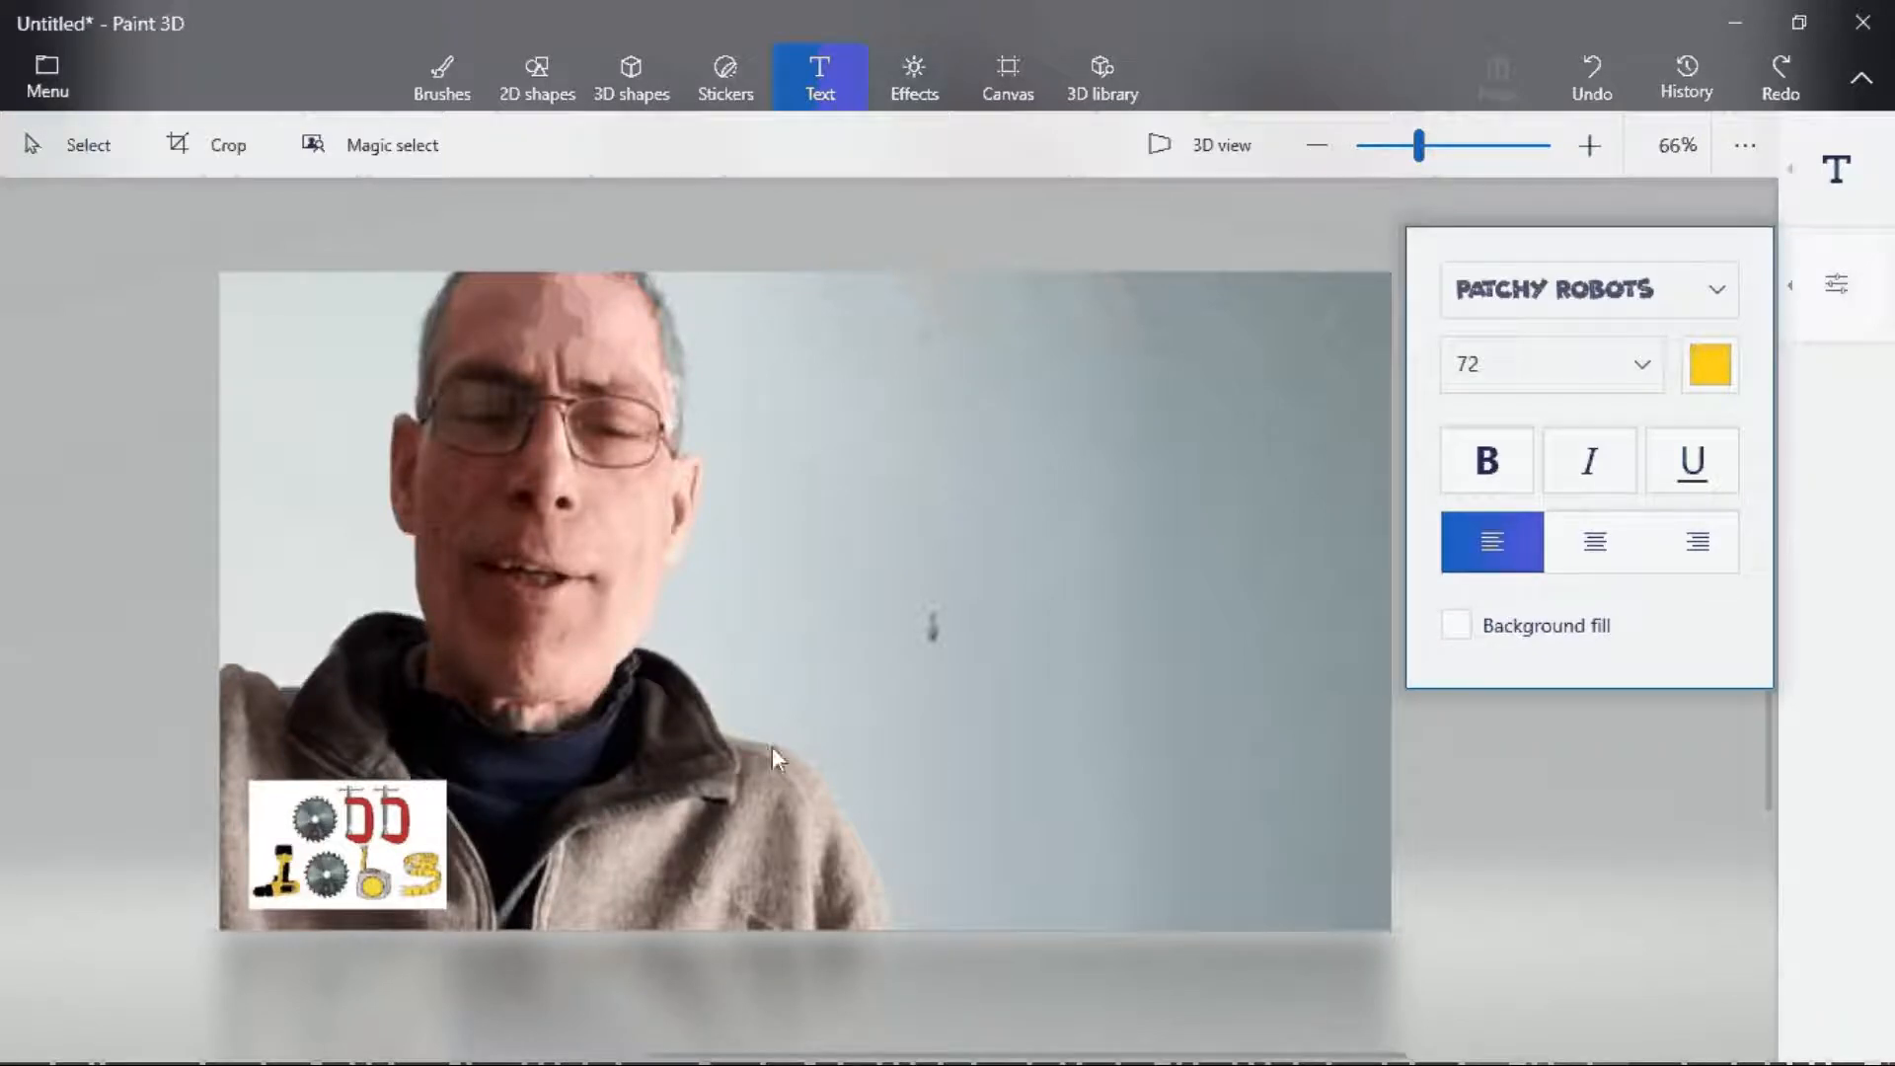
# - Draw a text box in the upper right of the canvas and type 'WORKING', then 'WHILE ASLEEP -' on a new line
pyautogui.moveTo(751, 309); pyautogui.dragTo(1364, 760)
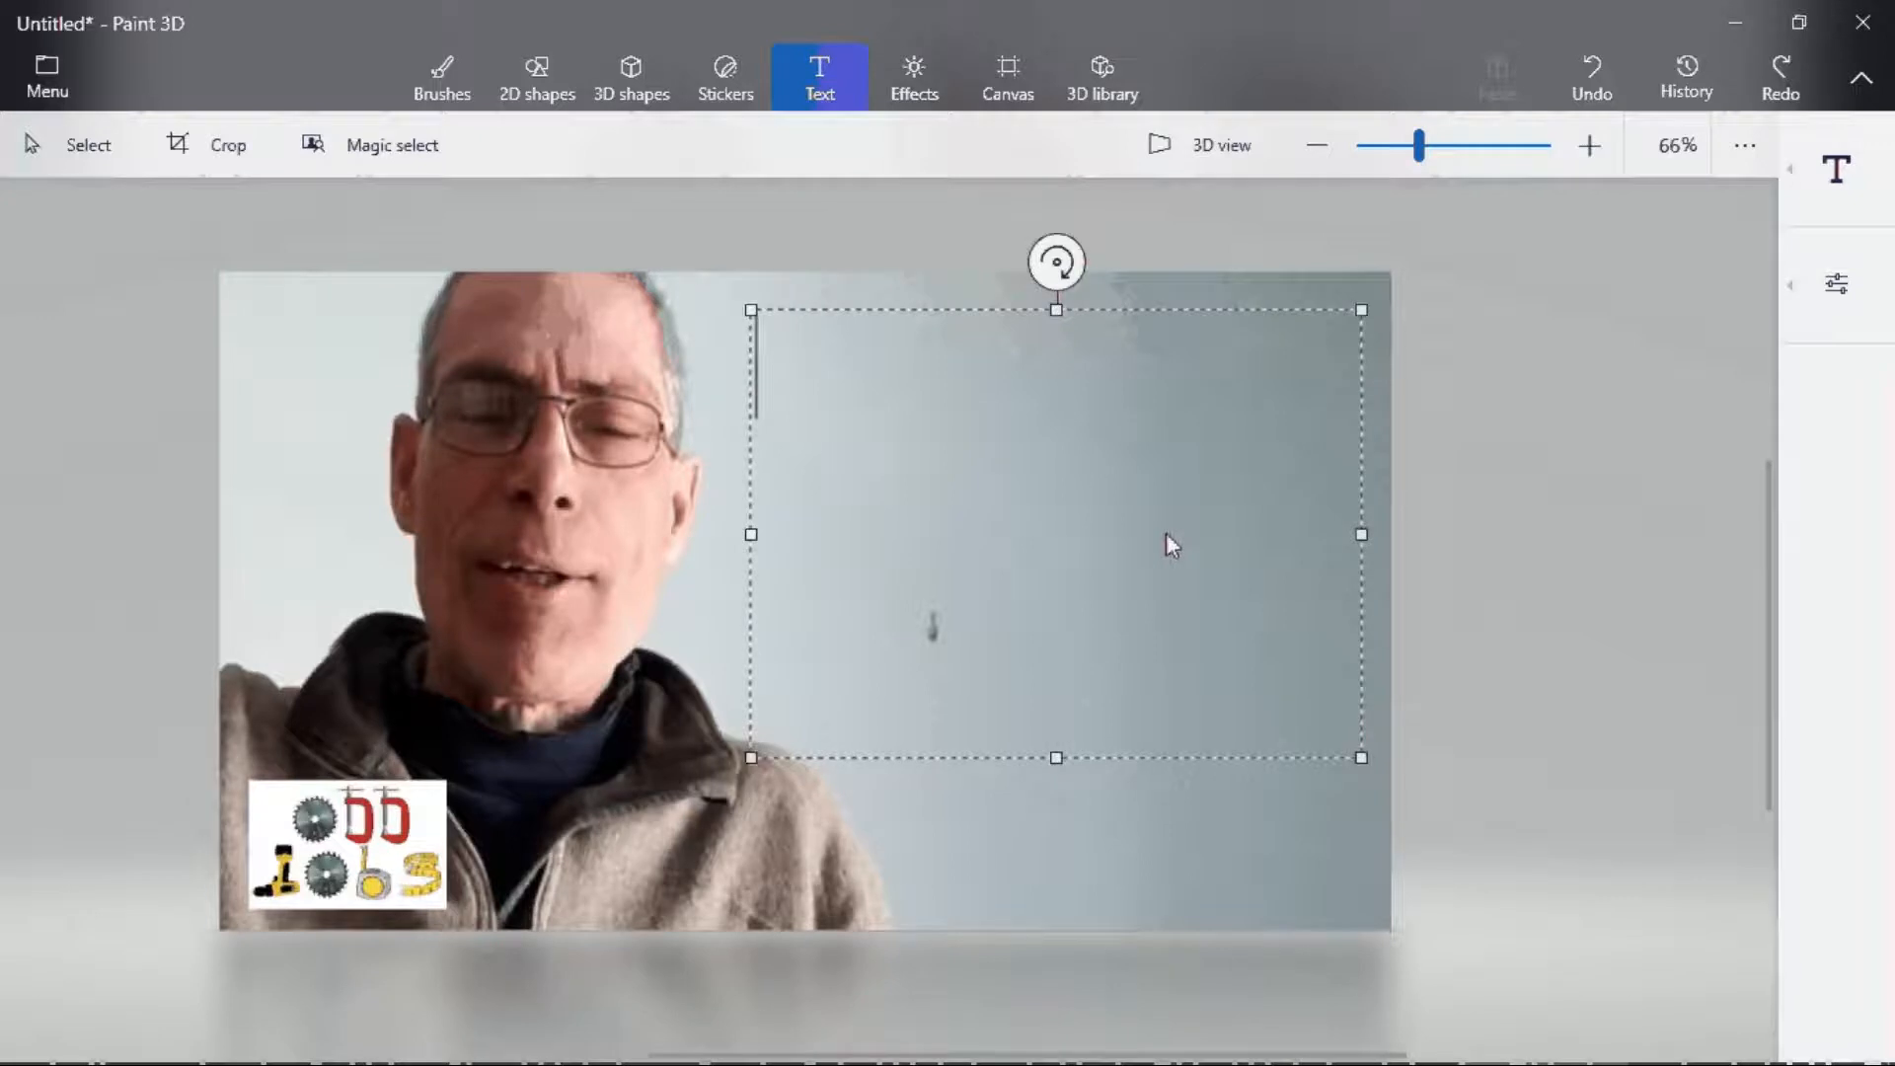
pyautogui.write('WORKING')
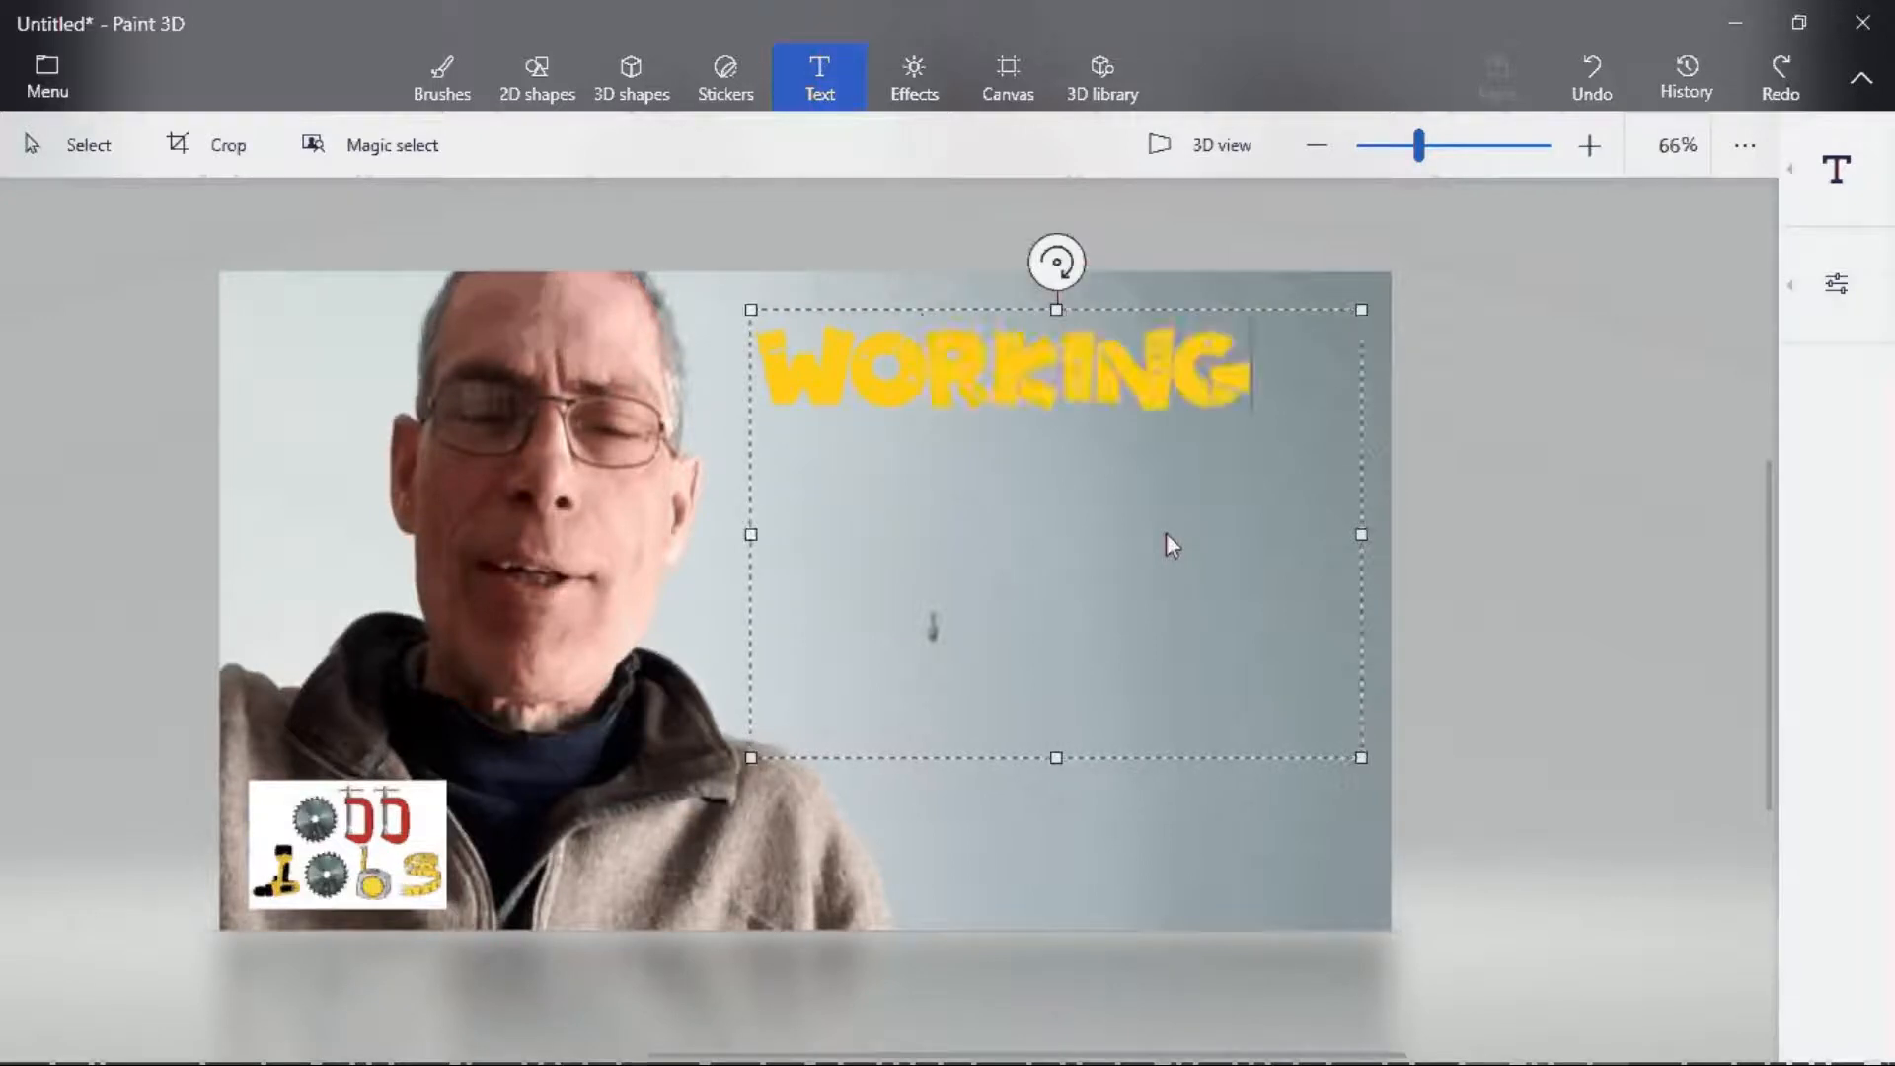
pyautogui.press('Return')
pyautogui.write('WHILE ')
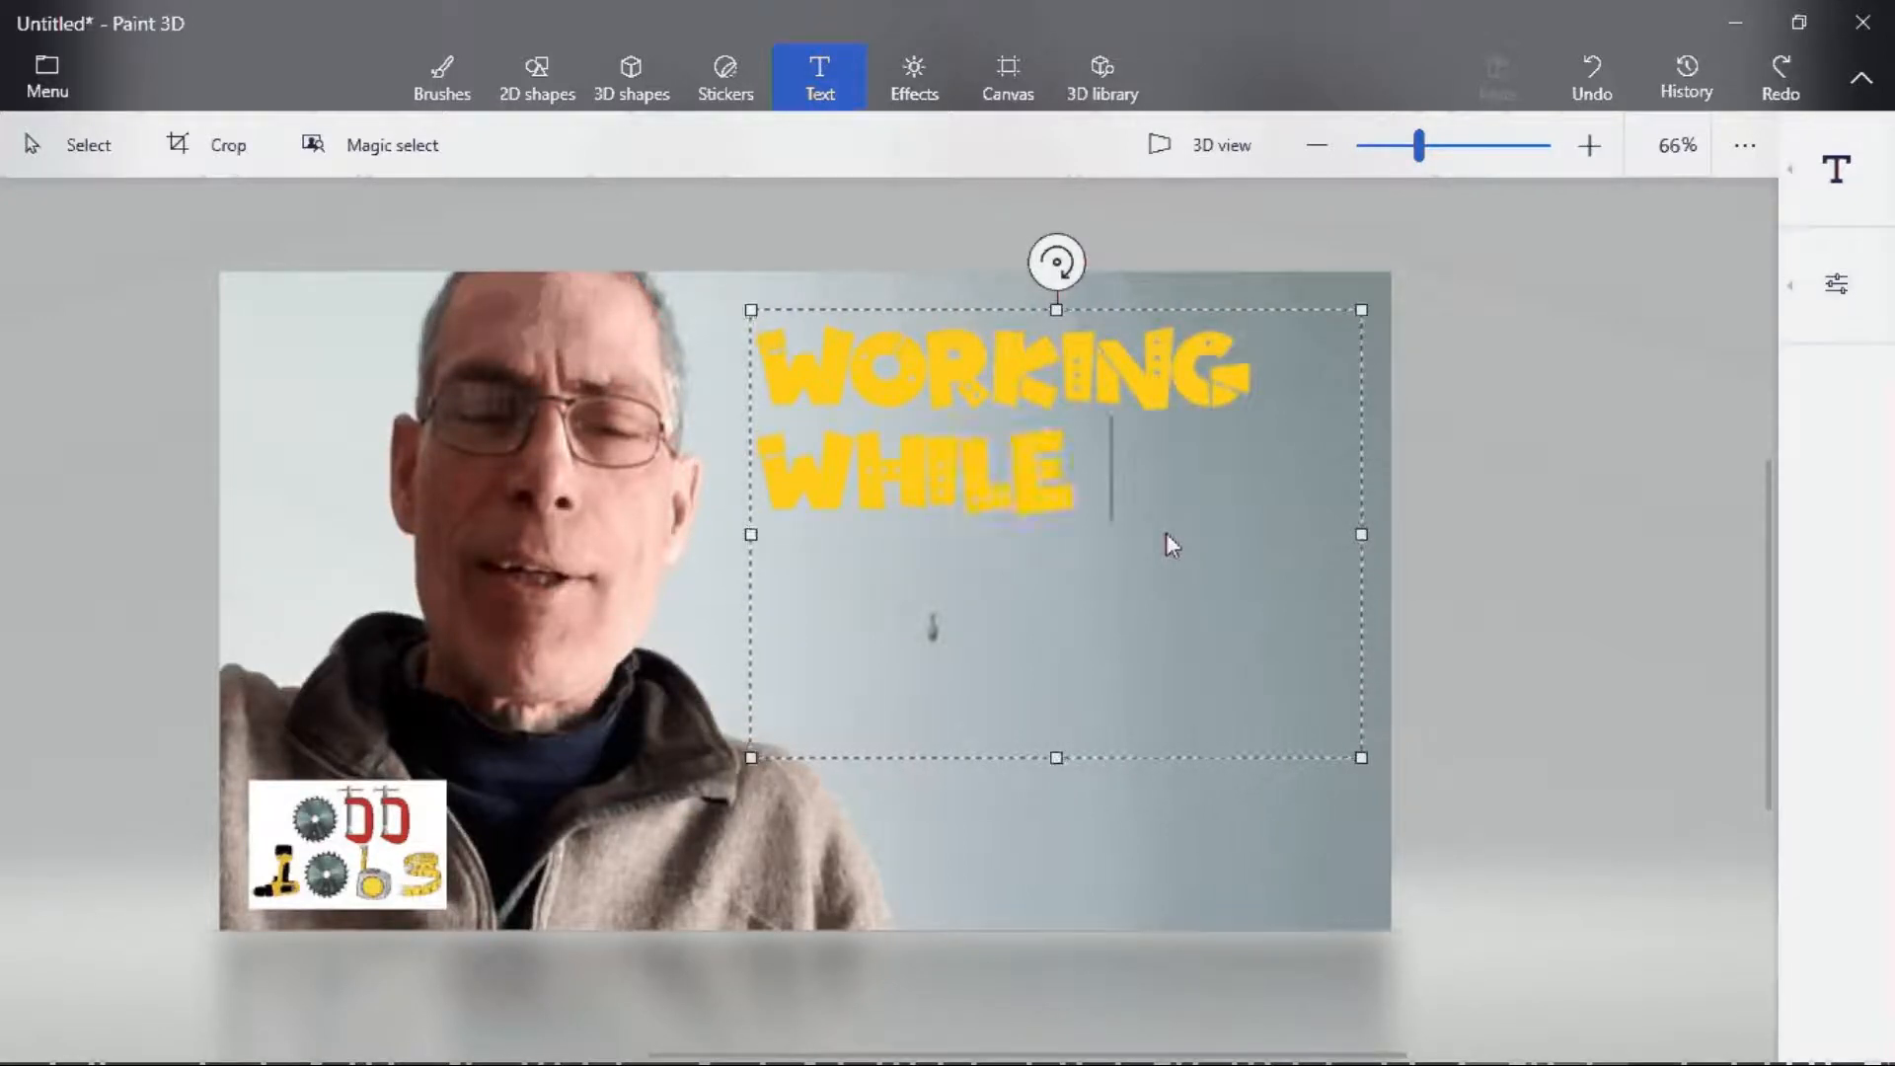
pyautogui.write('ASL')
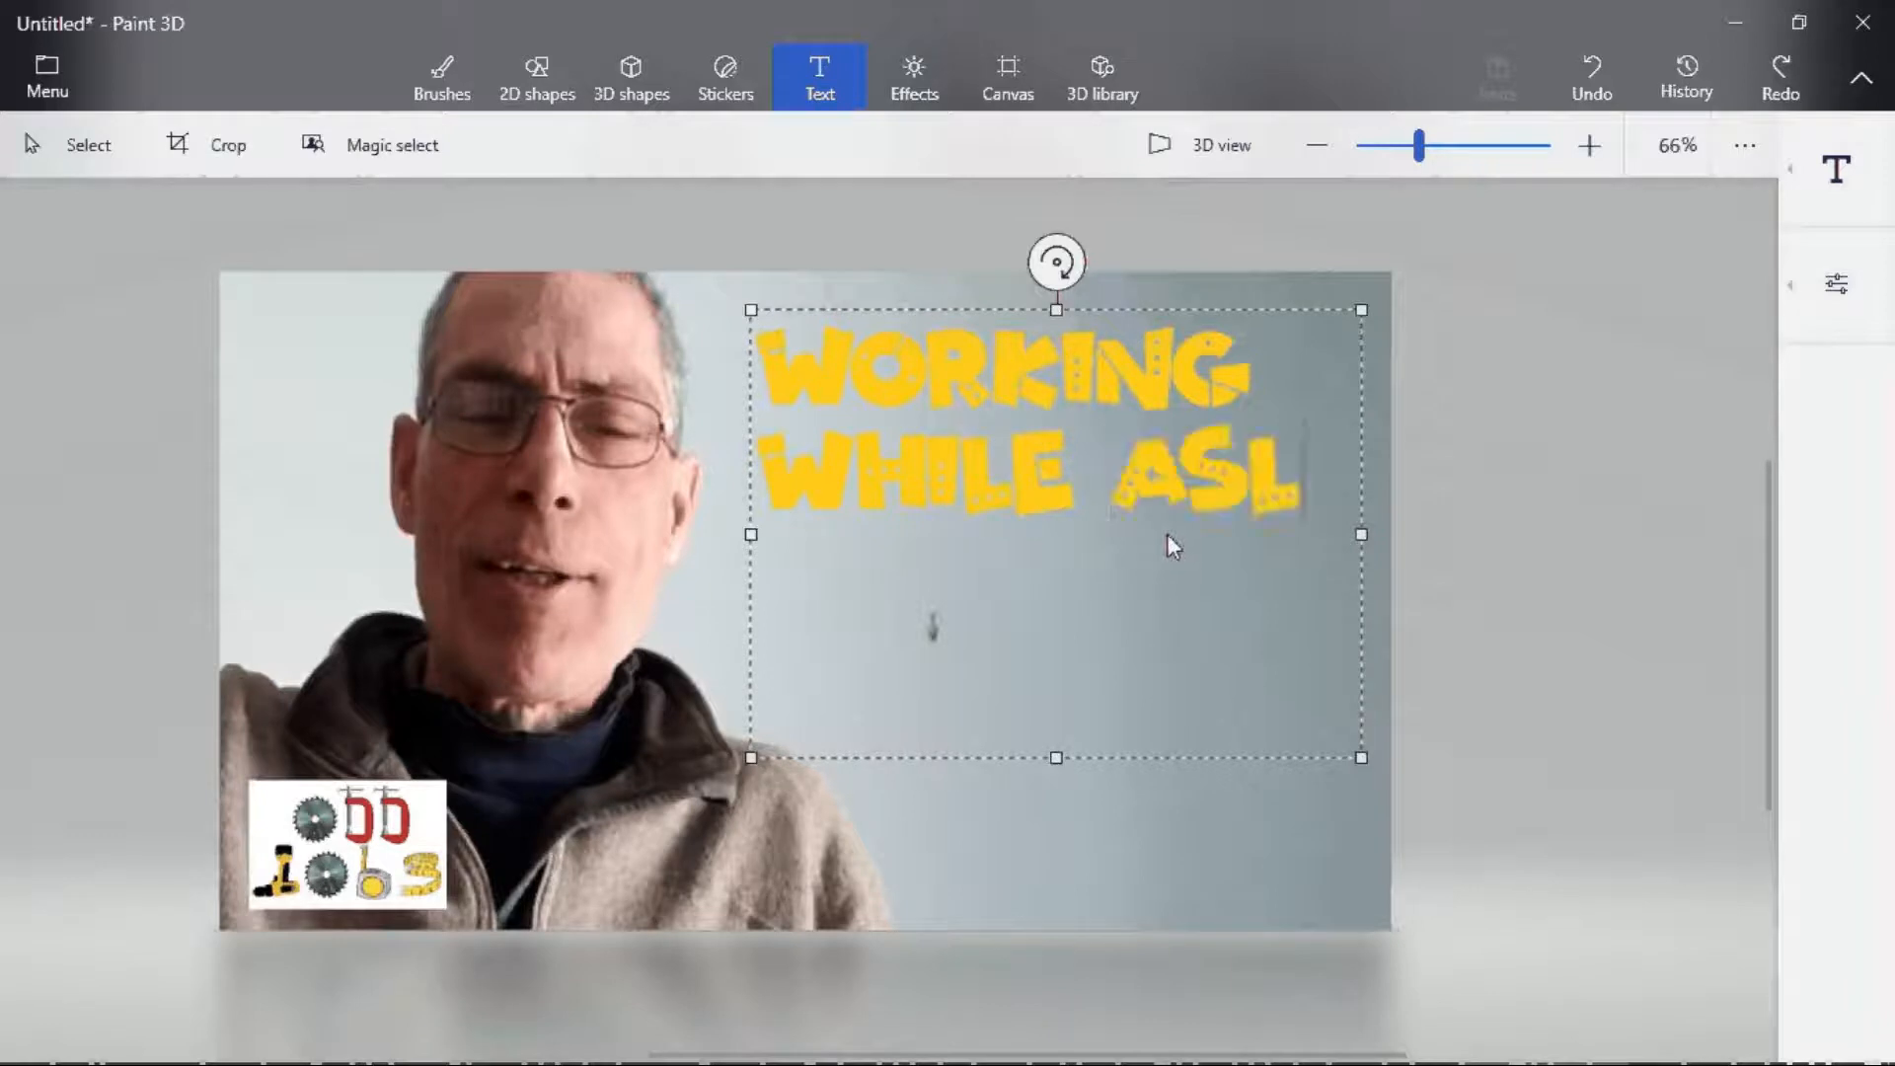
pyautogui.write('EEP')
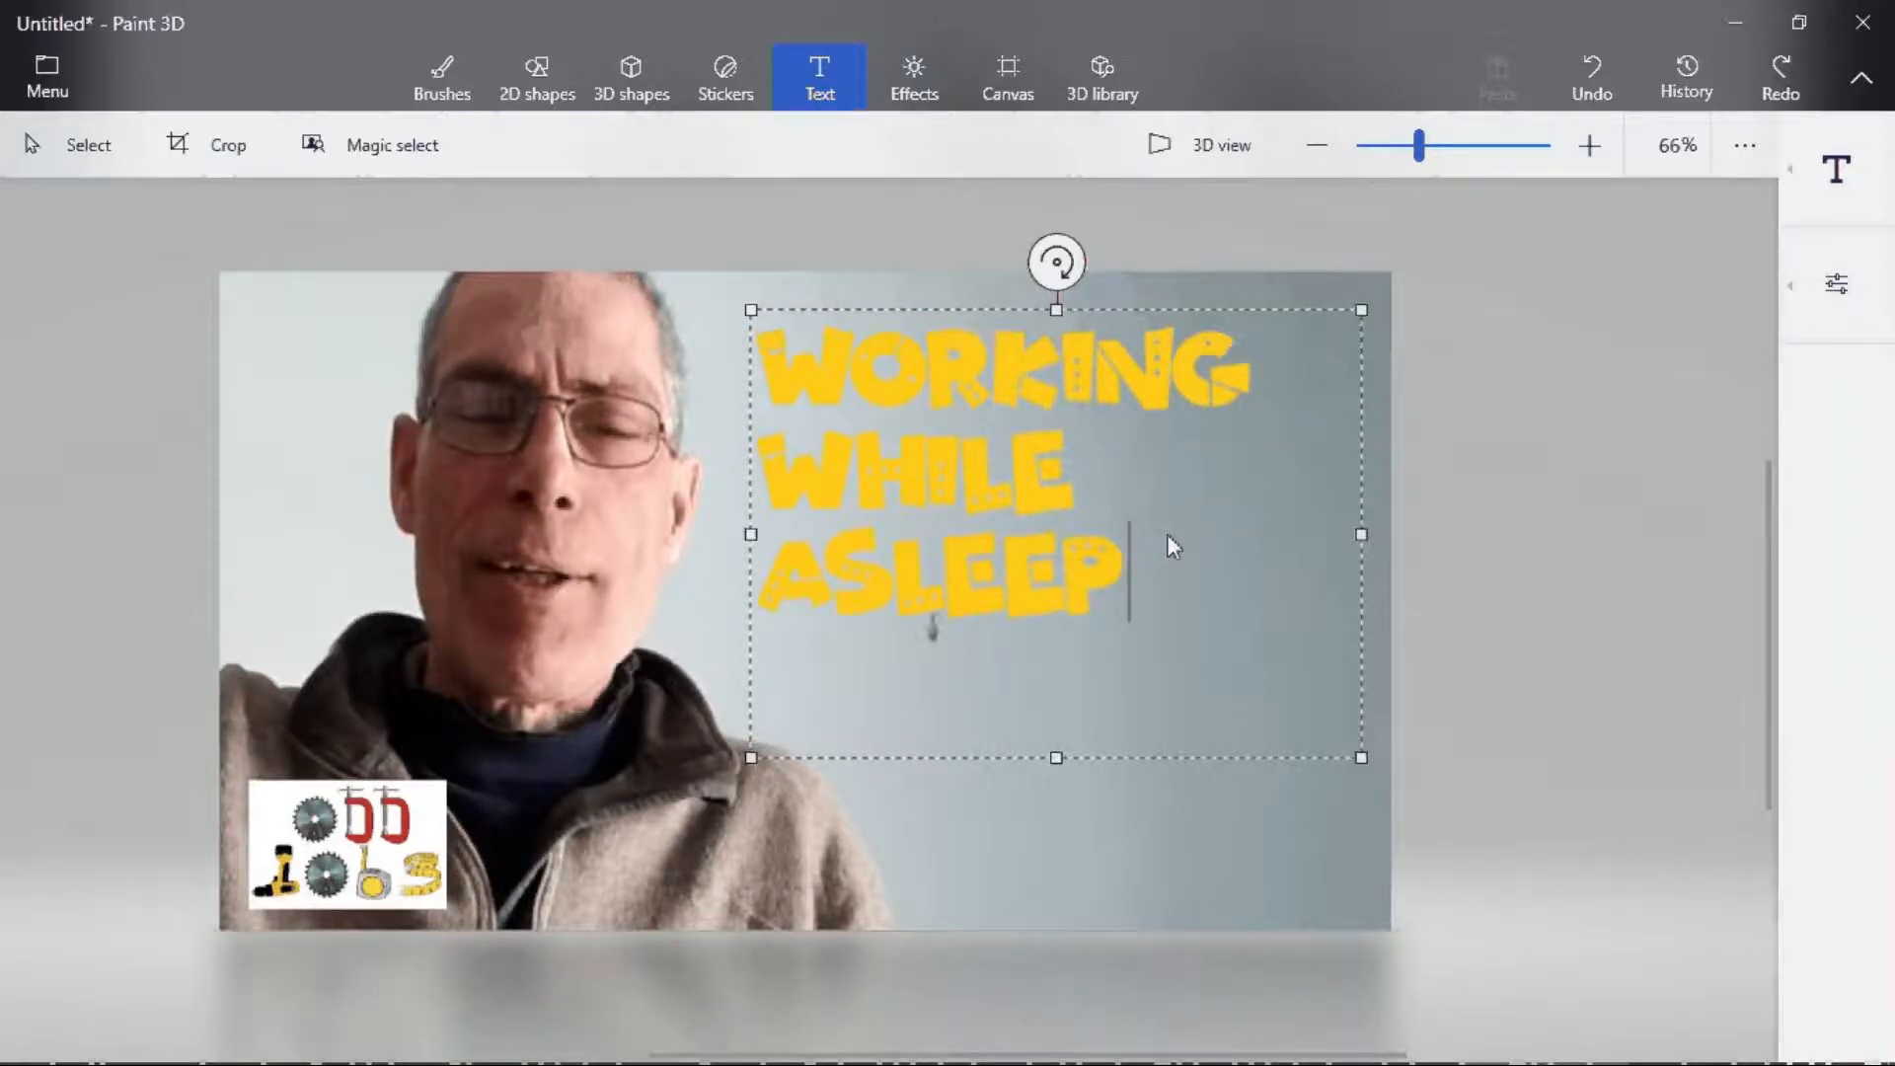
pyautogui.write(' -')
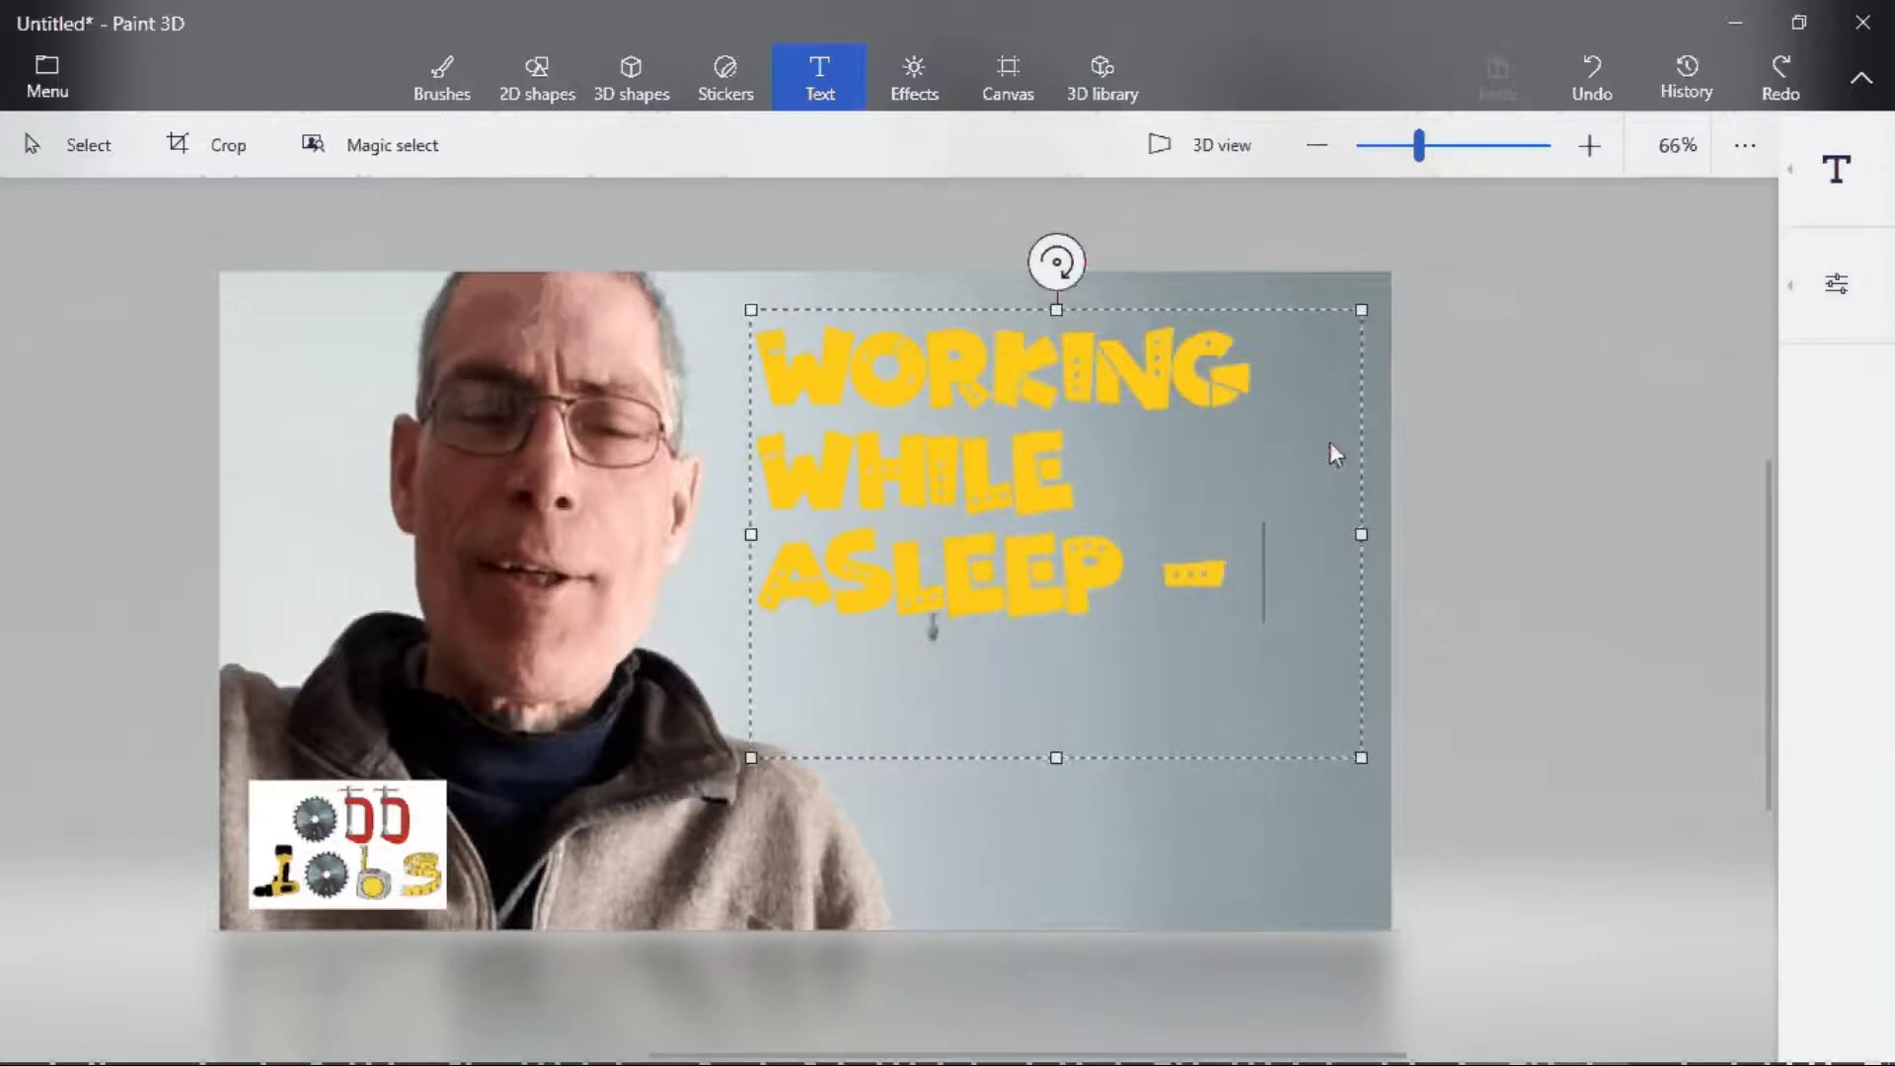
# - Continue the title text with 'A STEP BY STEP GUIDE'
pyautogui.click(1836, 284)
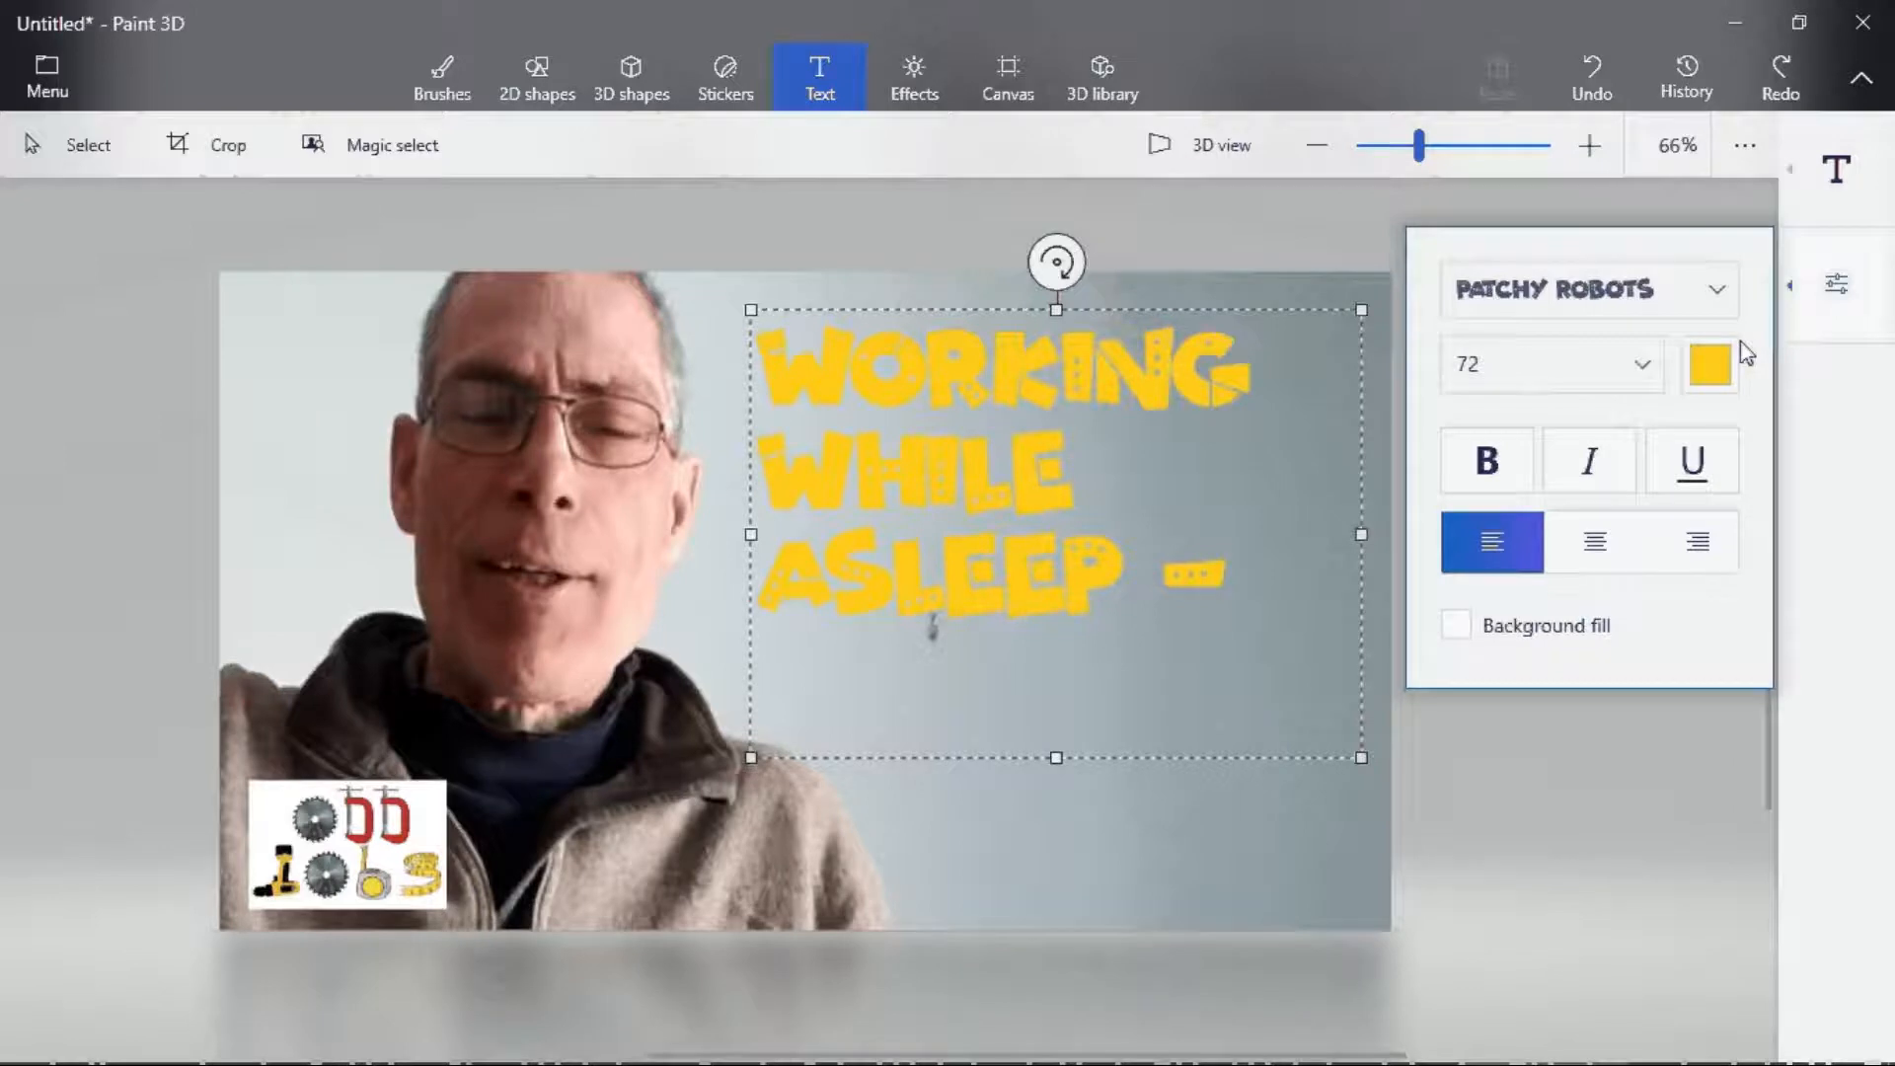
pyautogui.click(1328, 587)
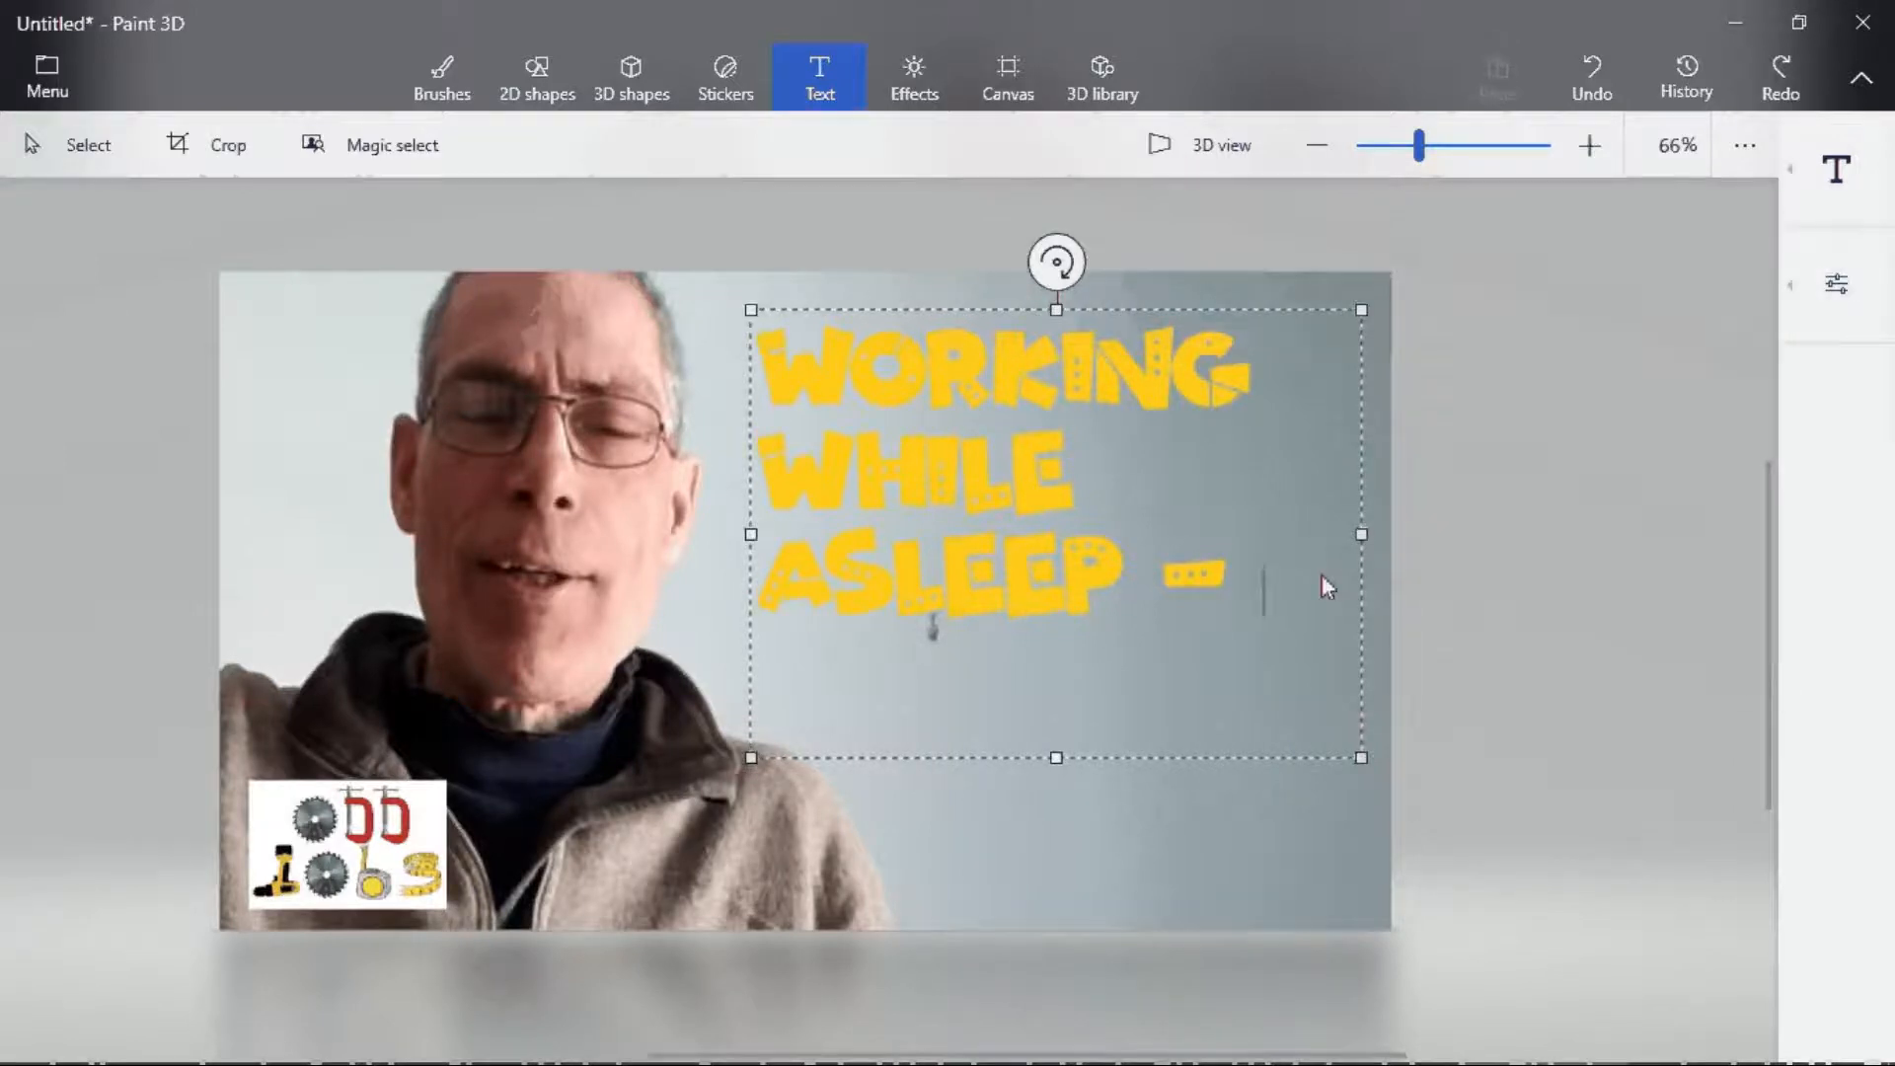
pyautogui.write('A')
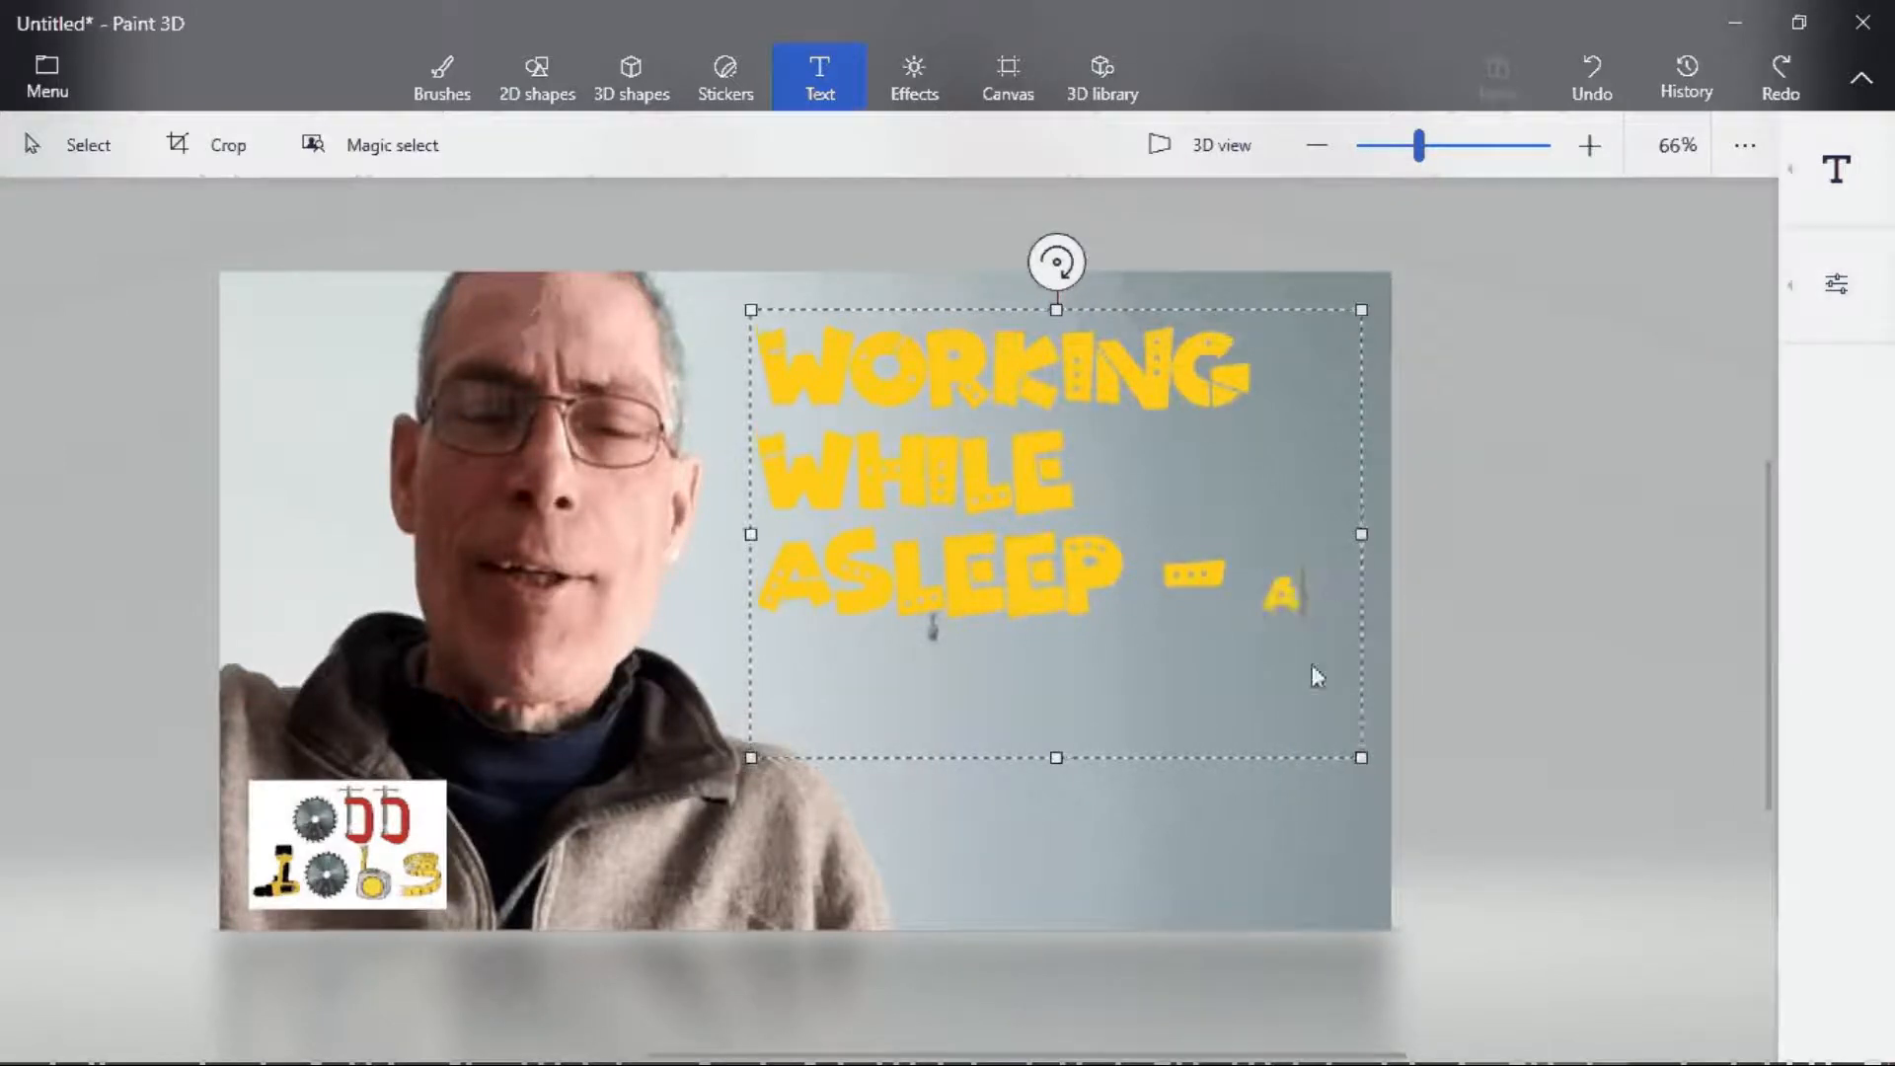
pyautogui.write(' STEP BY STEP GUIDE')
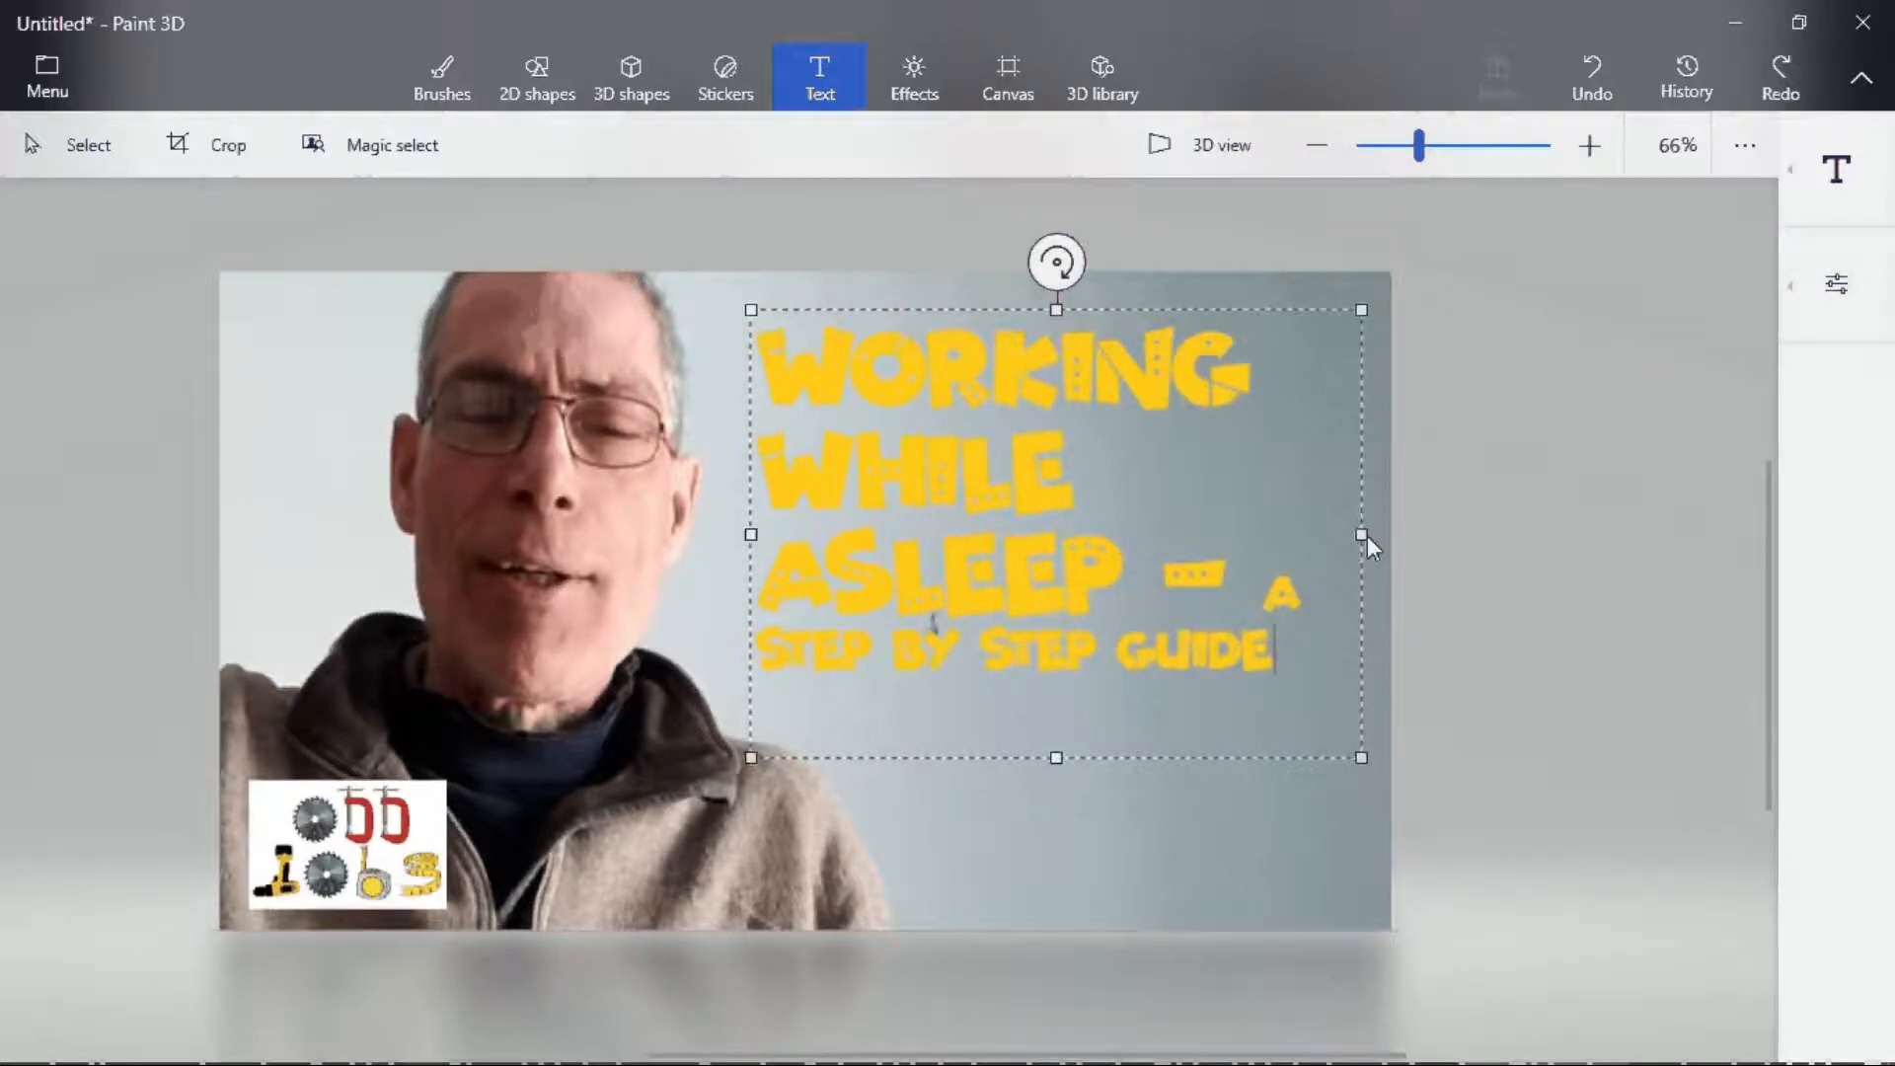
# - Narrow the text box so the subtitle wraps, then nudge the text box slightly right and up
pyautogui.moveTo(1367, 536); pyautogui.dragTo(1304, 557)
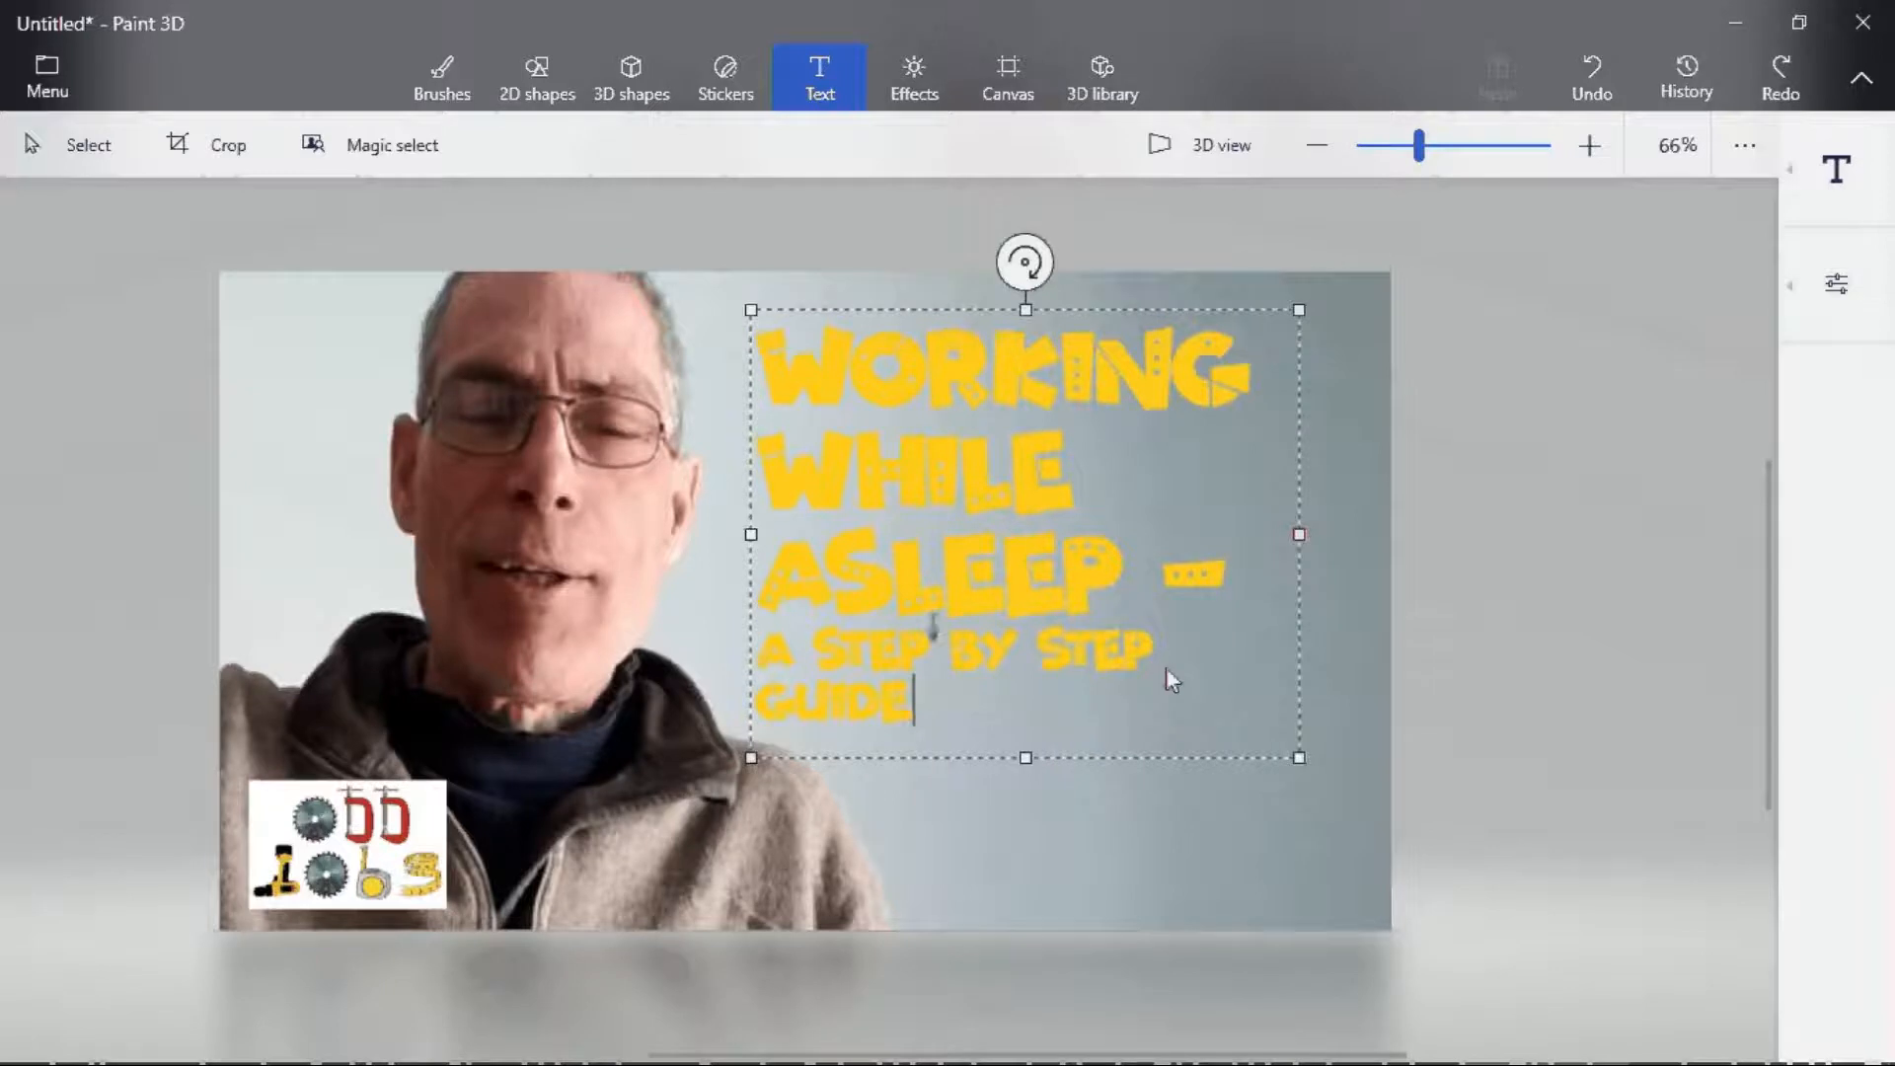
pyautogui.moveTo(1307, 358); pyautogui.dragTo(1331, 381)
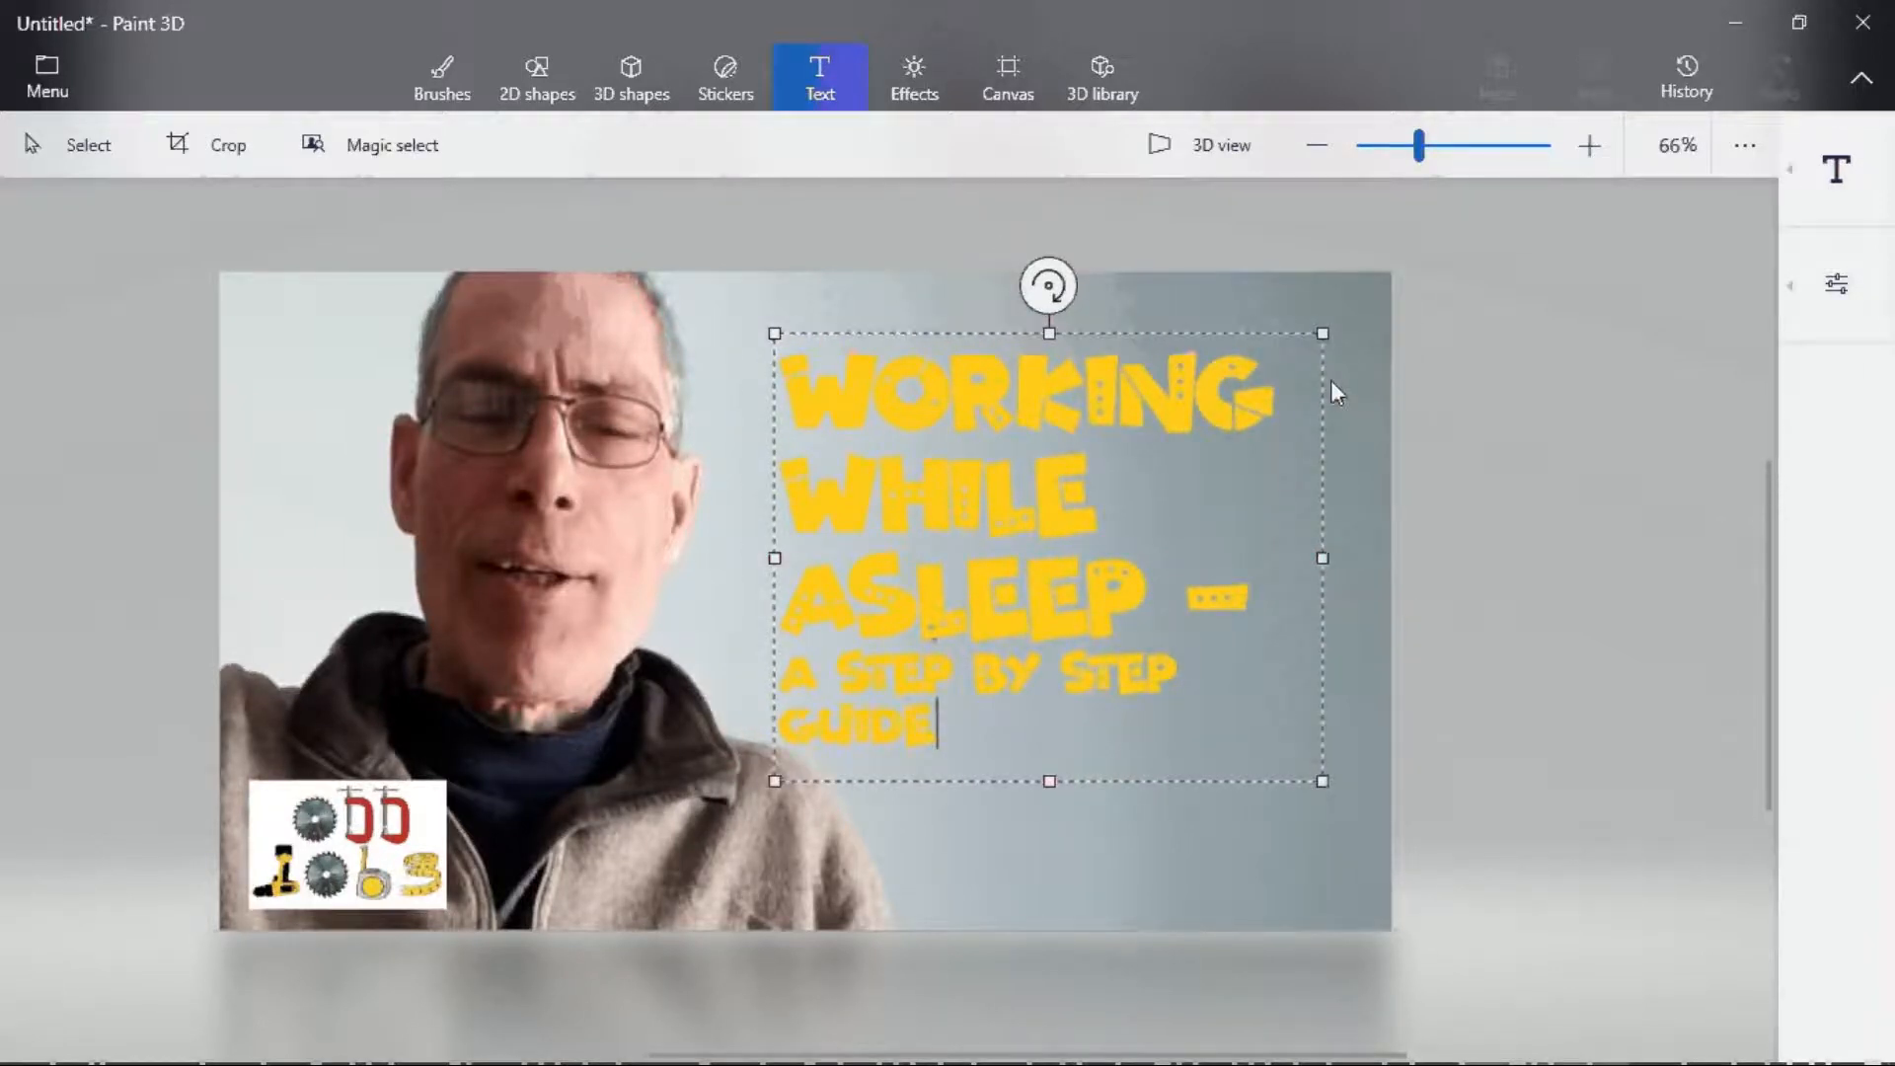
pyautogui.moveTo(1332, 382)
pyautogui.mouseDown()
pyautogui.moveTo(1356, 396)
pyautogui.moveTo(1147, 960)
pyautogui.moveTo(1318, 392)
pyautogui.mouseUp()
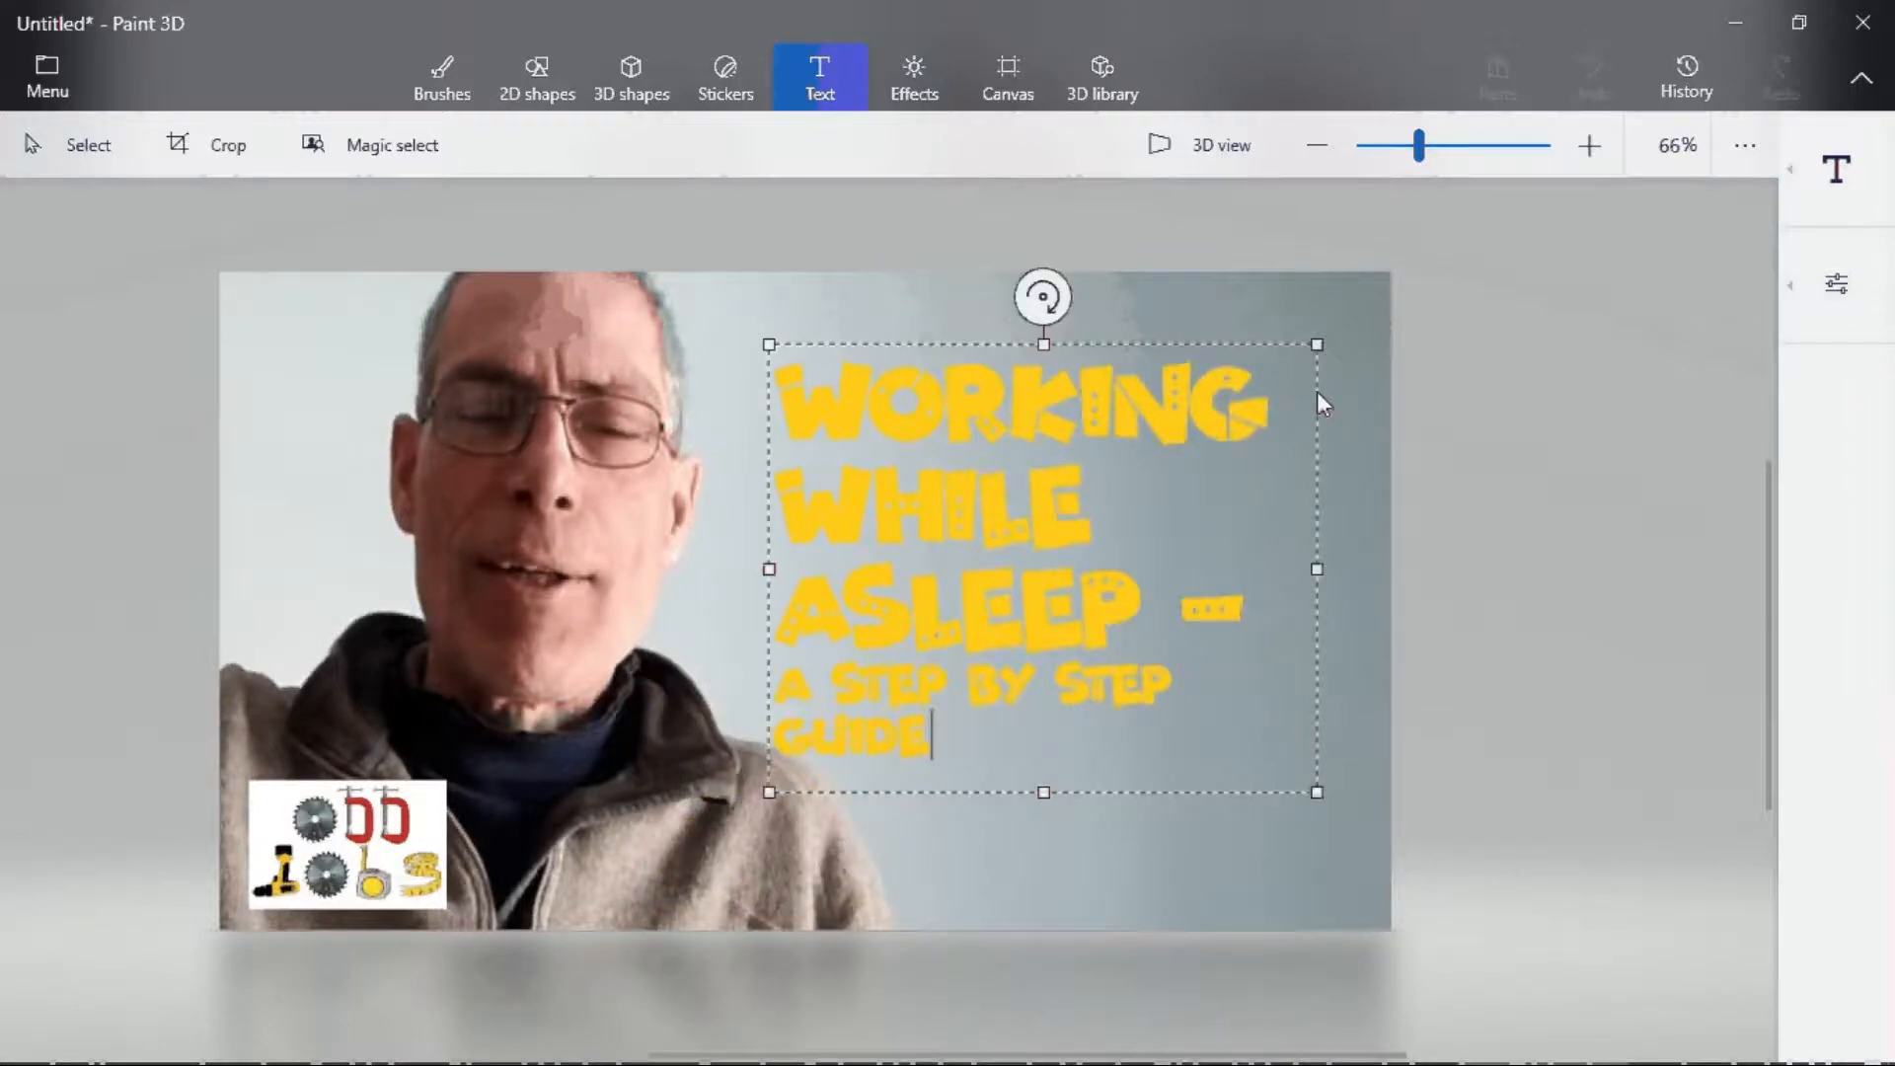
pyautogui.moveTo(1319, 393); pyautogui.dragTo(1348, 341)
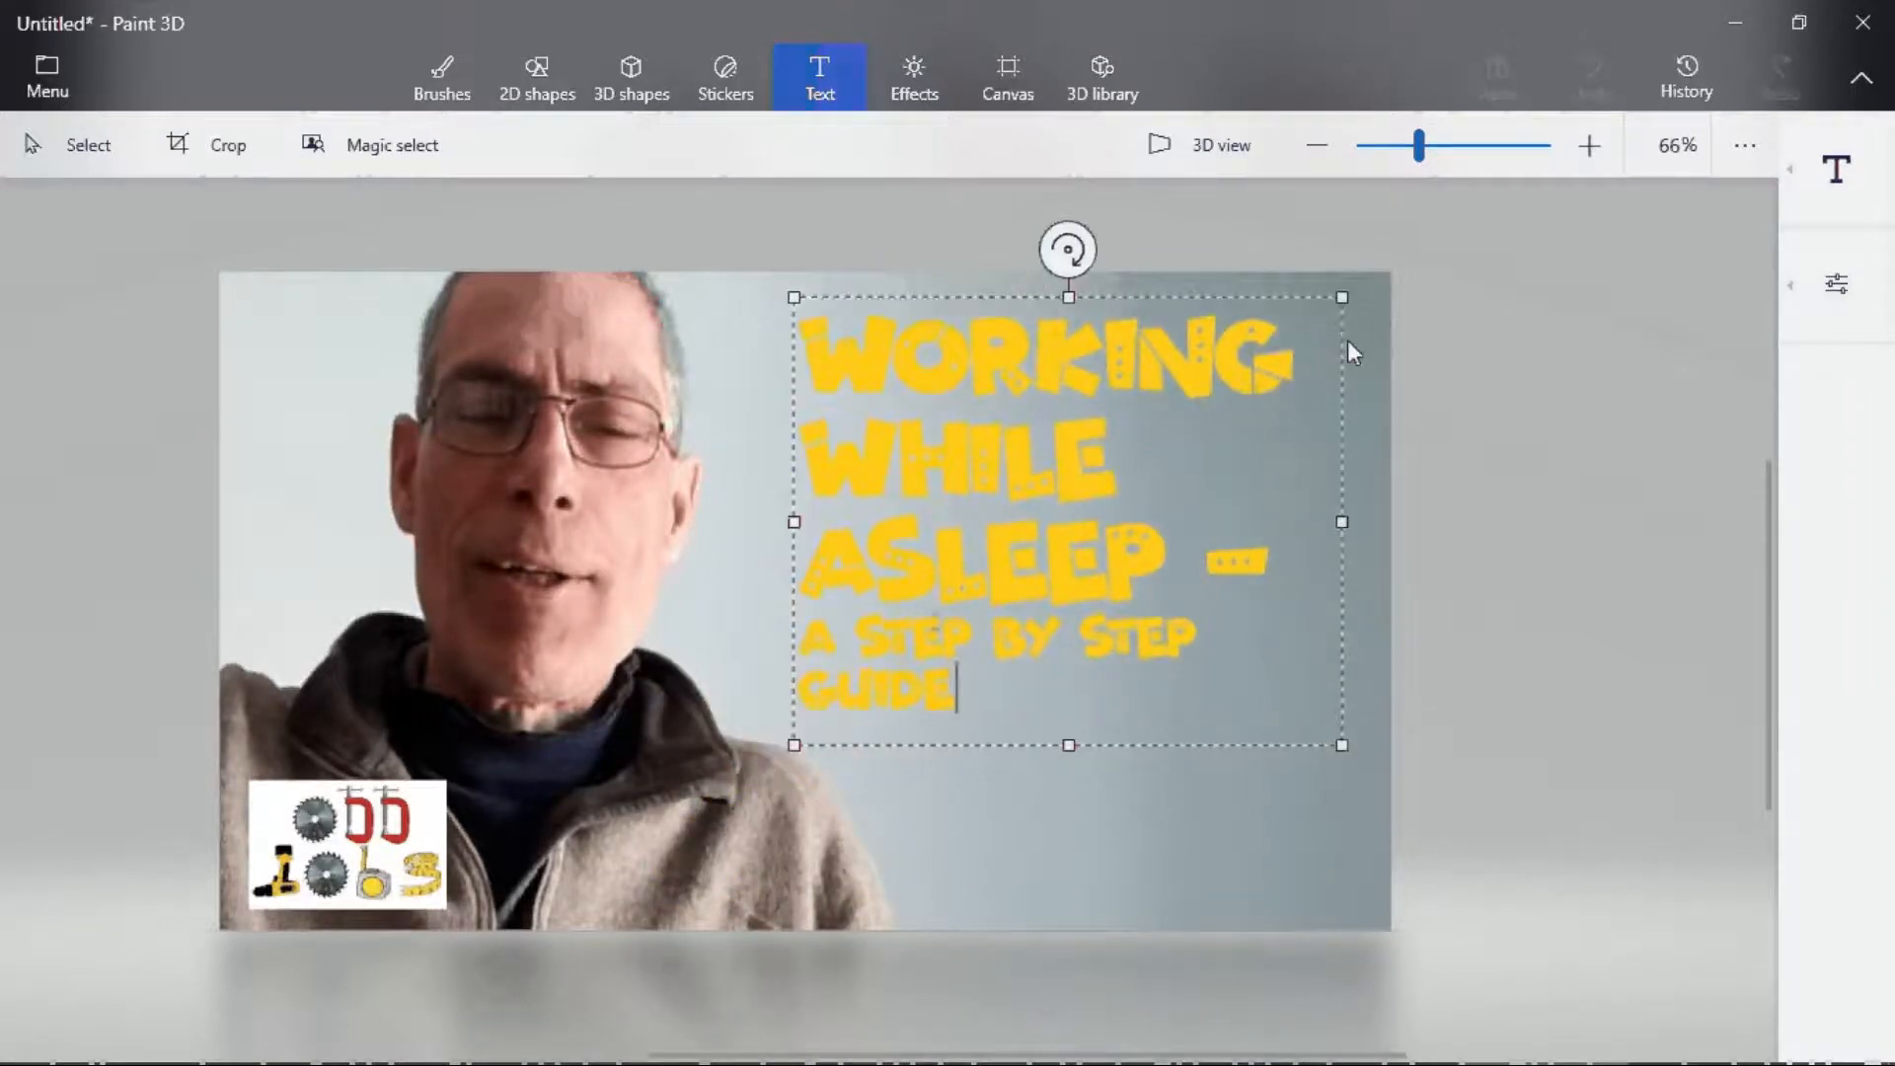
# - Commit the yellow title, then draw a second text box at lower right and type 'WORKING WHILE ASLEEP -' in dark red
pyautogui.click(1348, 340)
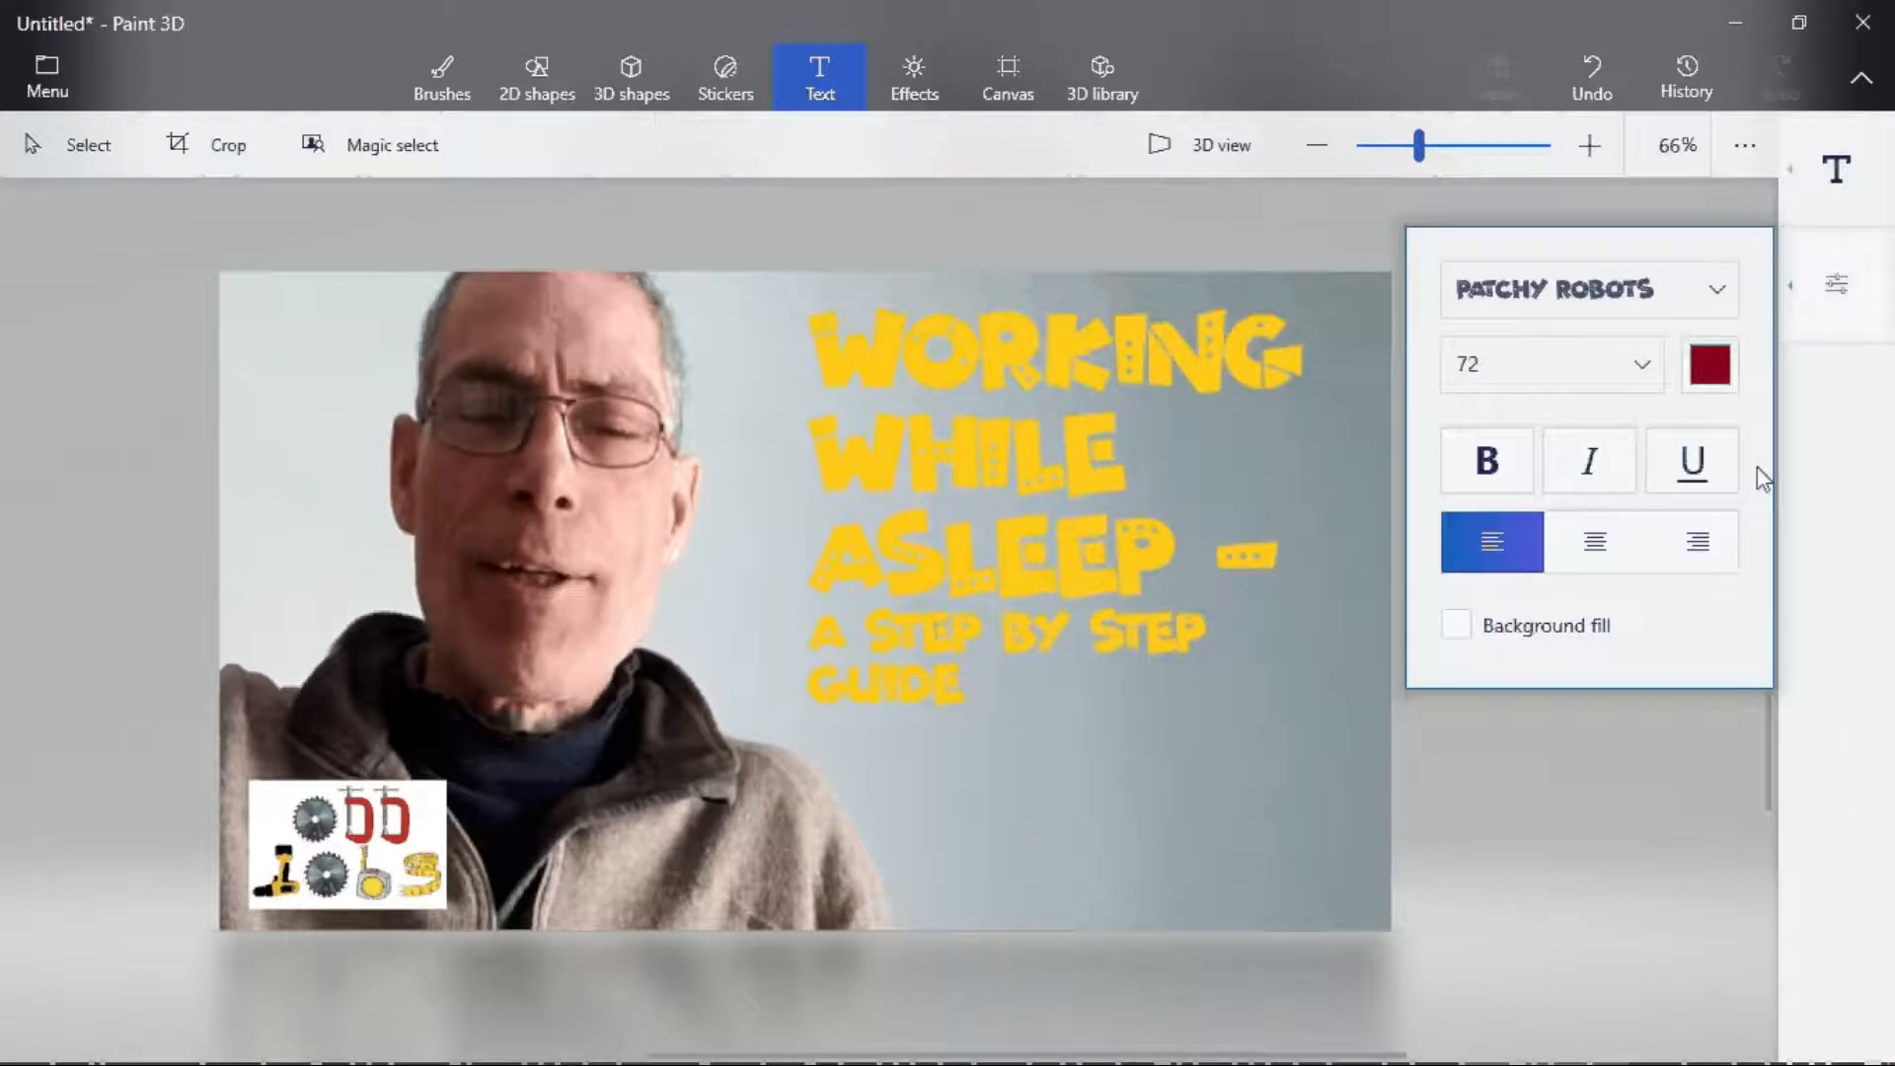
pyautogui.moveTo(1002, 693); pyautogui.dragTo(1614, 1015)
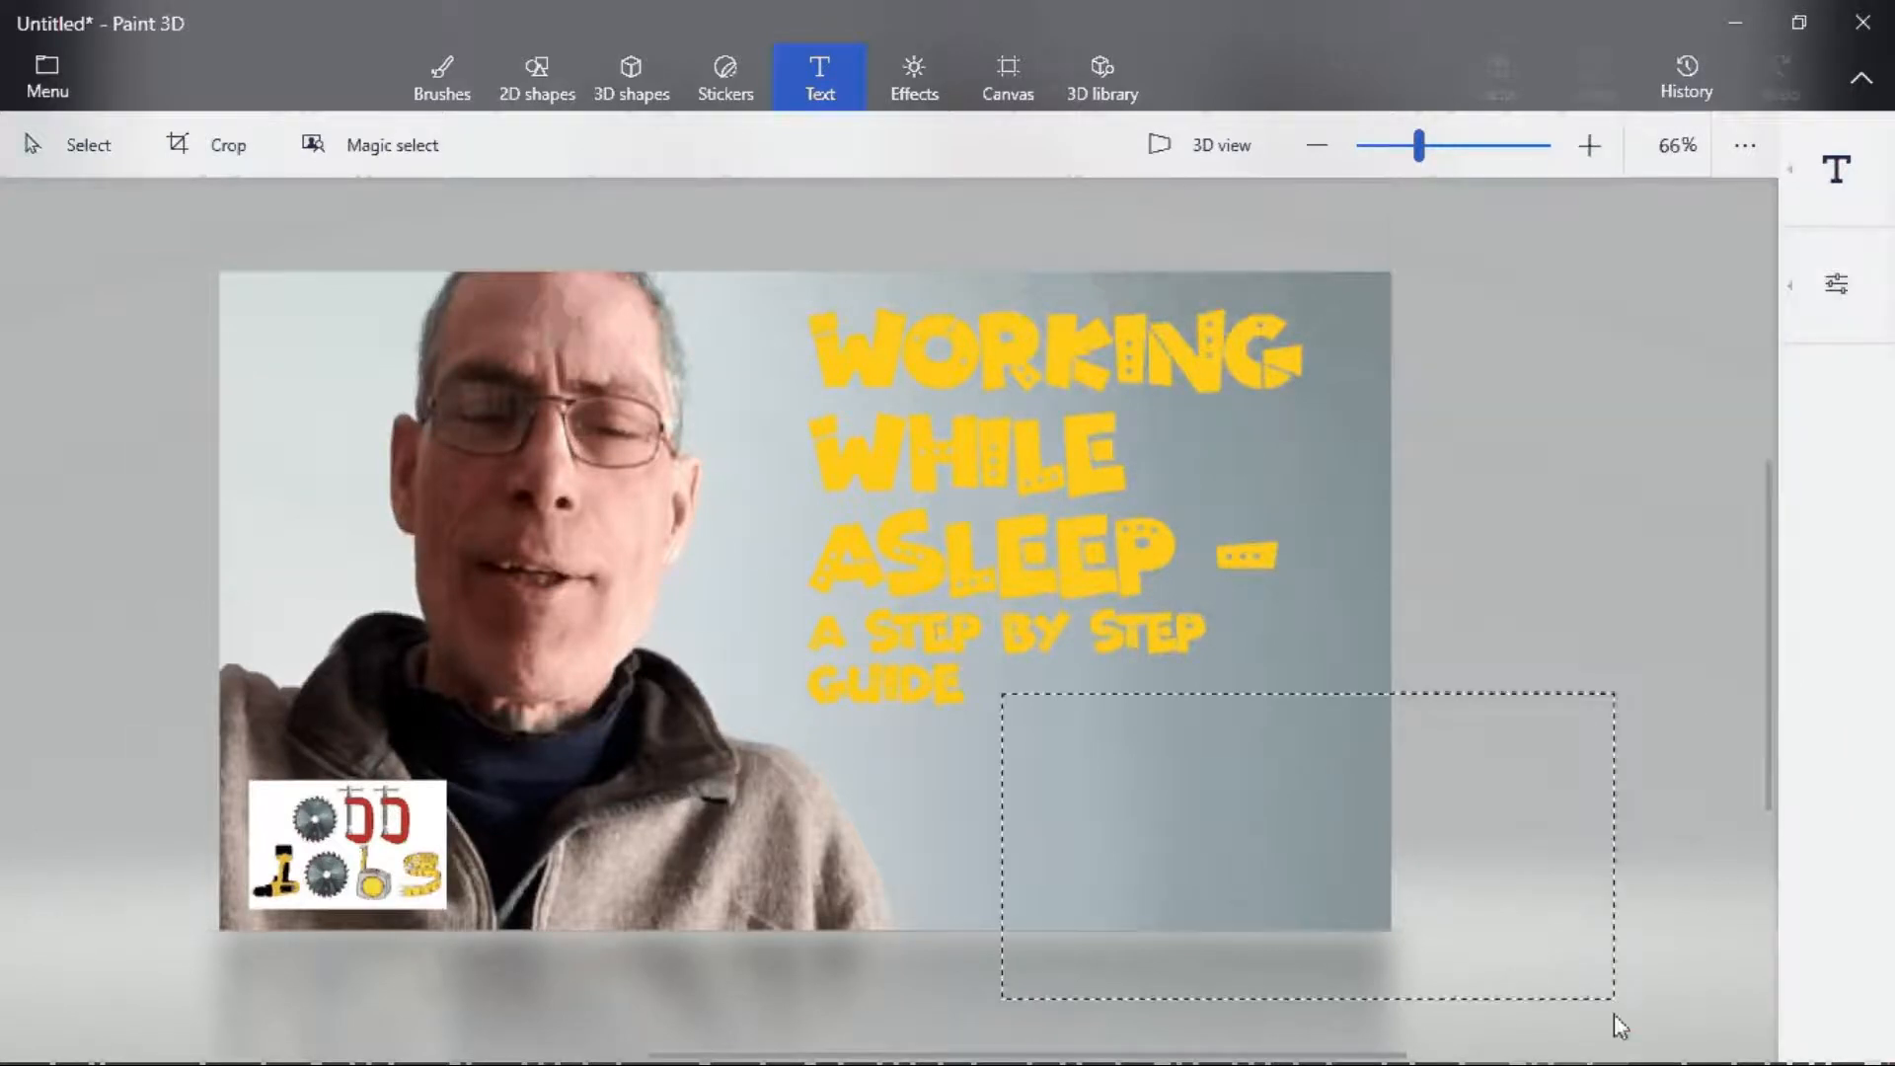
pyautogui.write('WORKI')
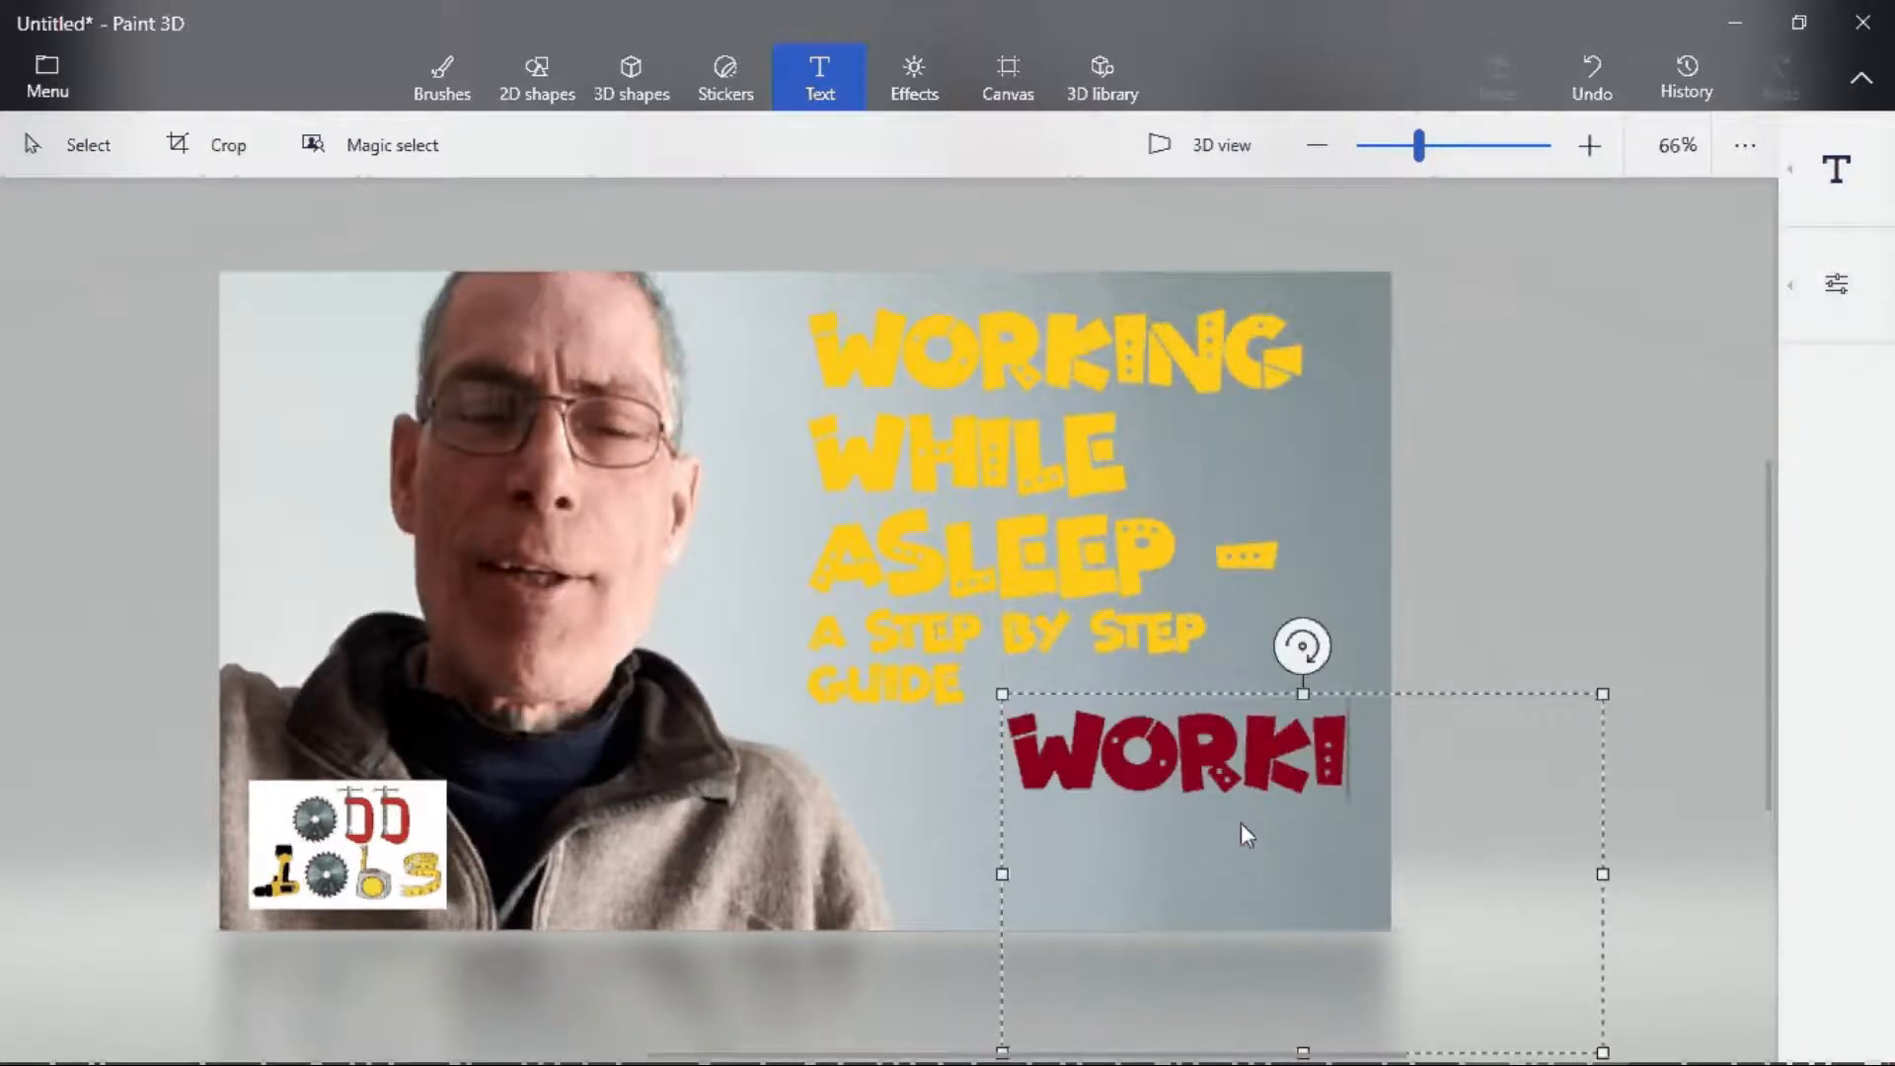
pyautogui.write('NG W')
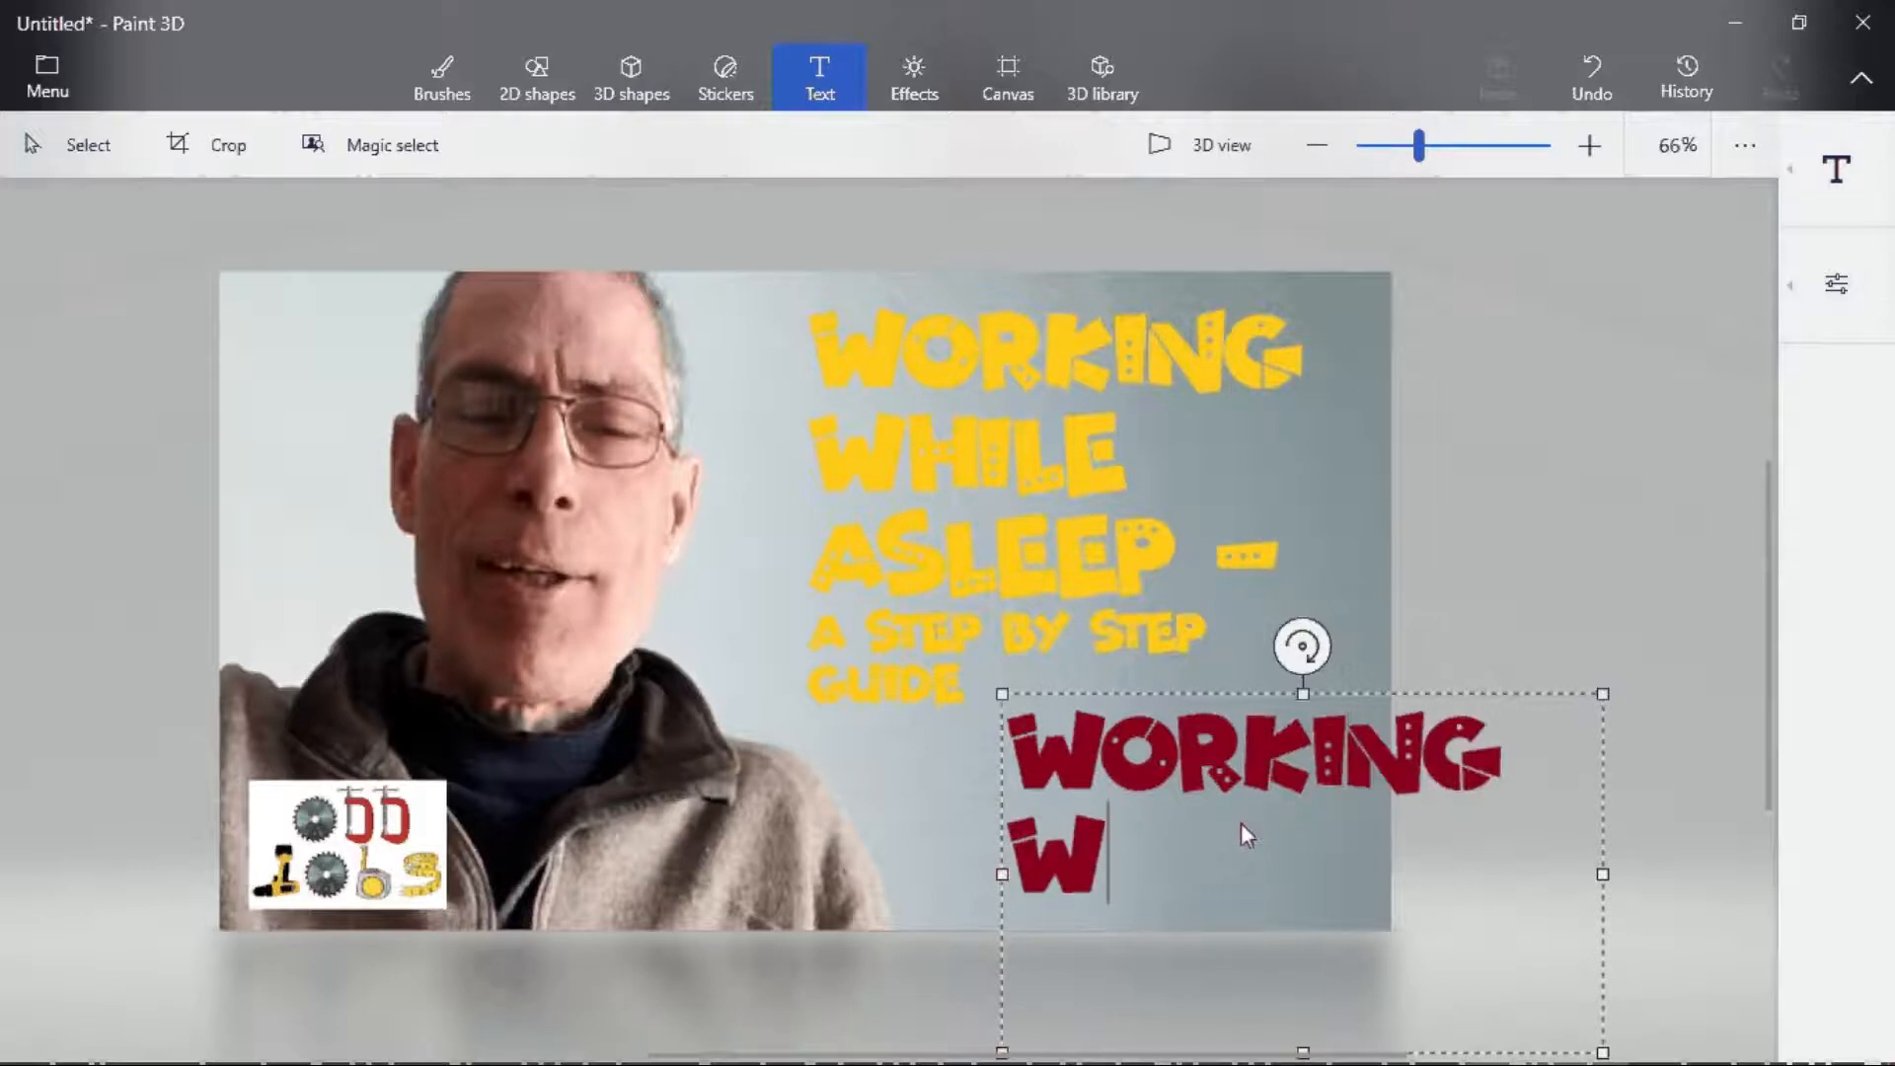
pyautogui.write('HILE ASLEEP')
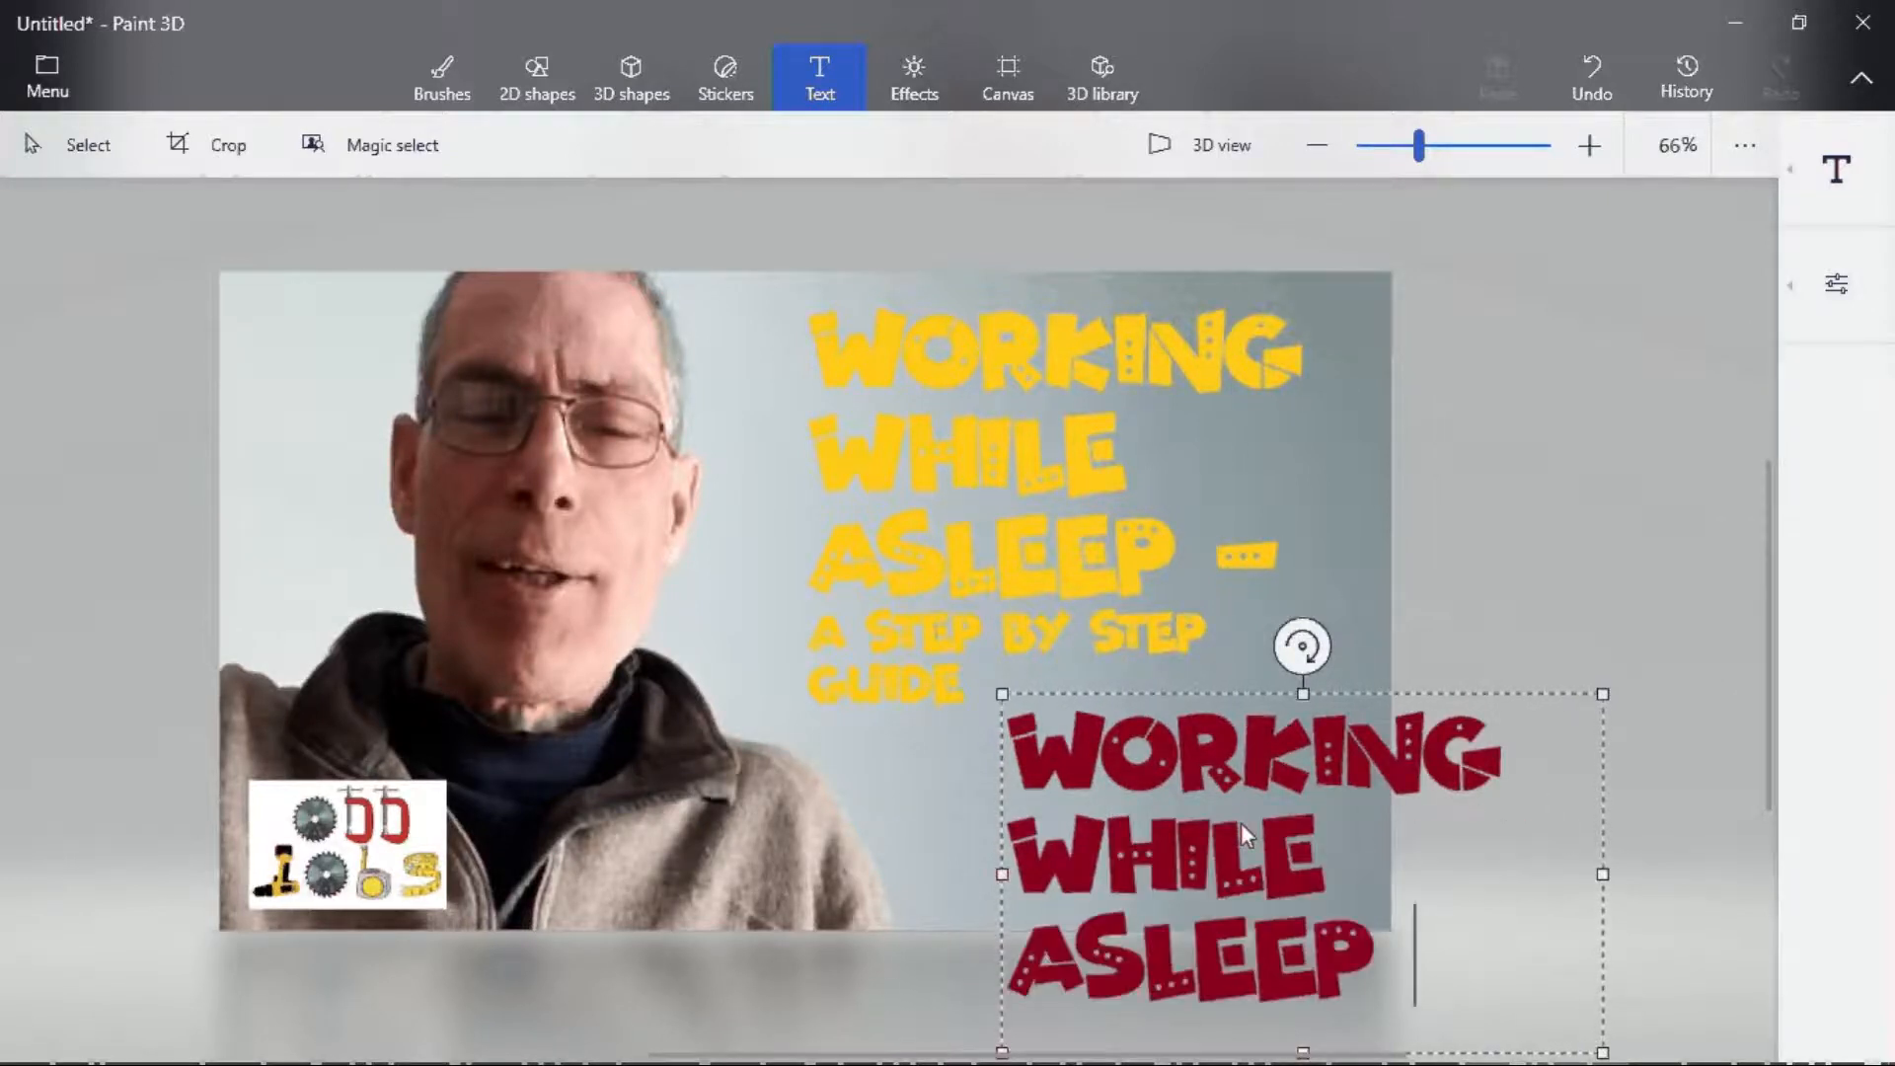
pyautogui.write(' -')
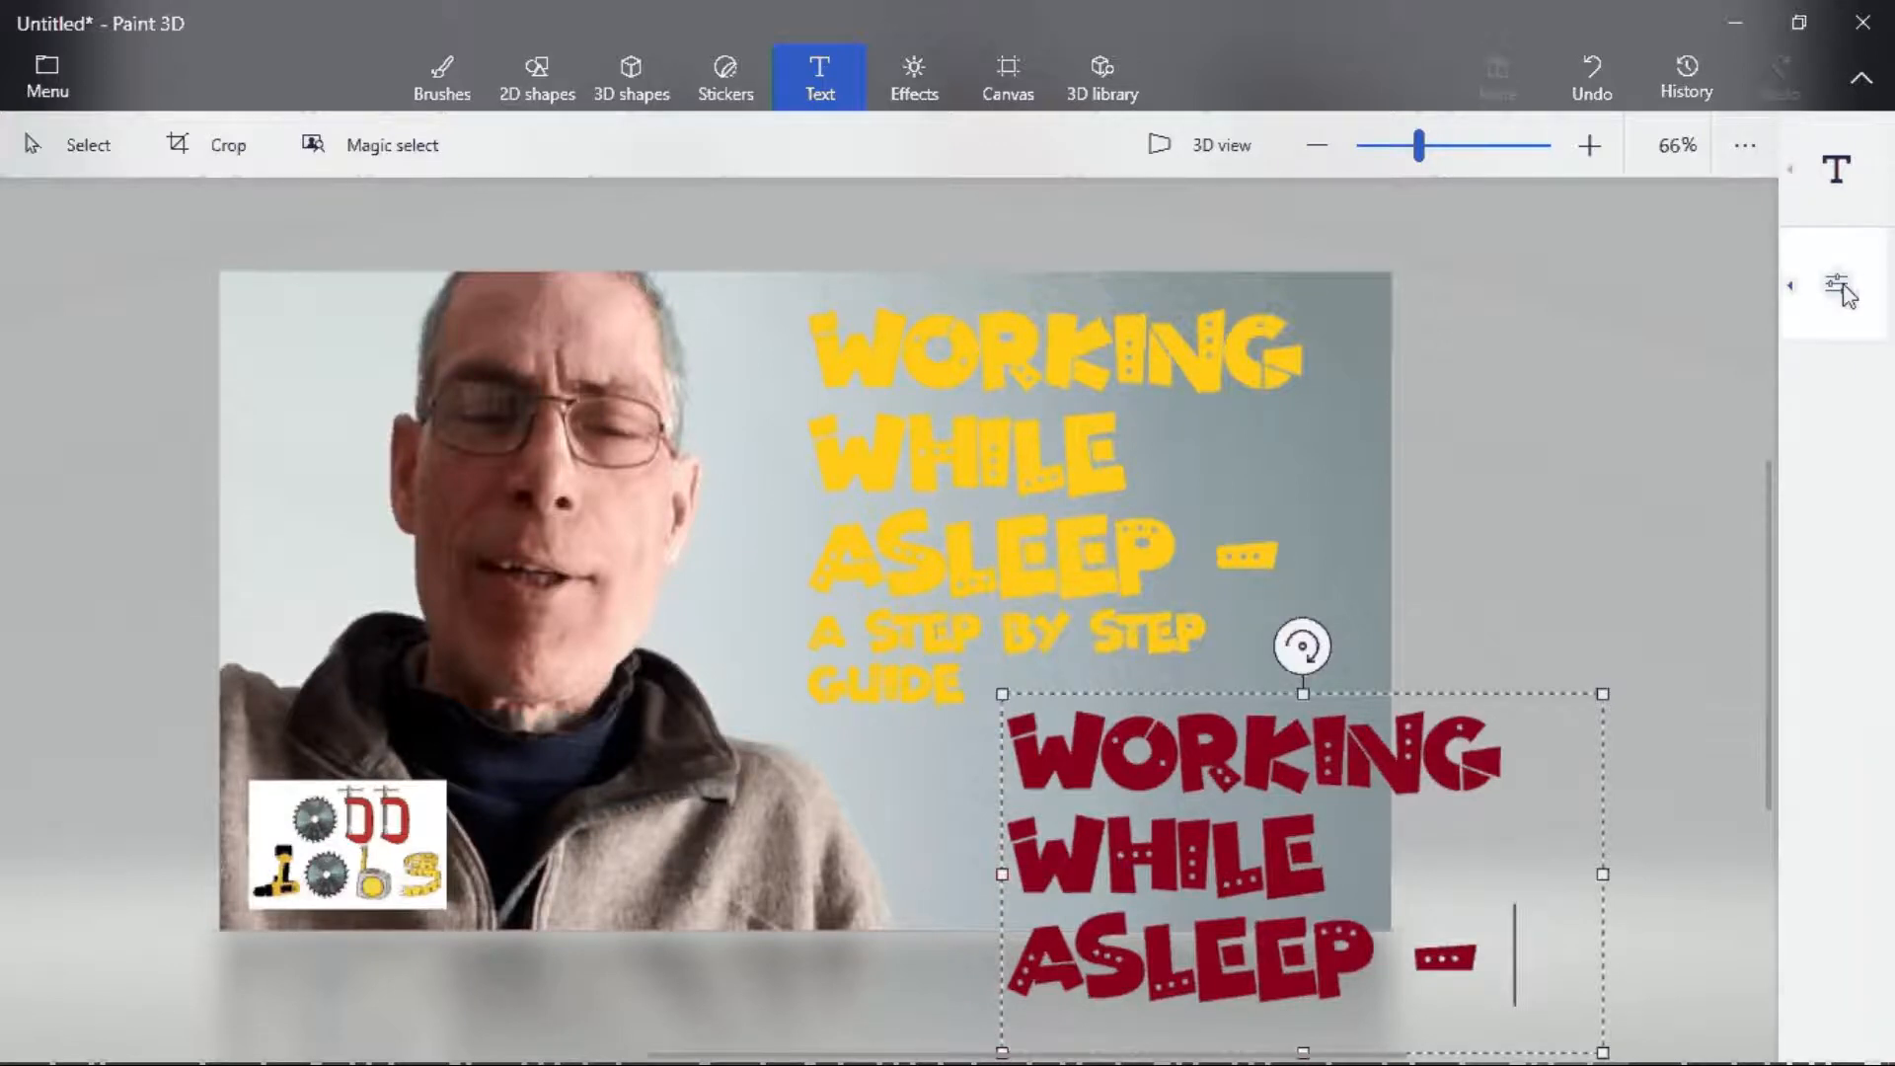
# - Check the text options, then continue the dark red text with 'A STEP BY STEP GUIDE'
pyautogui.click(1840, 286)
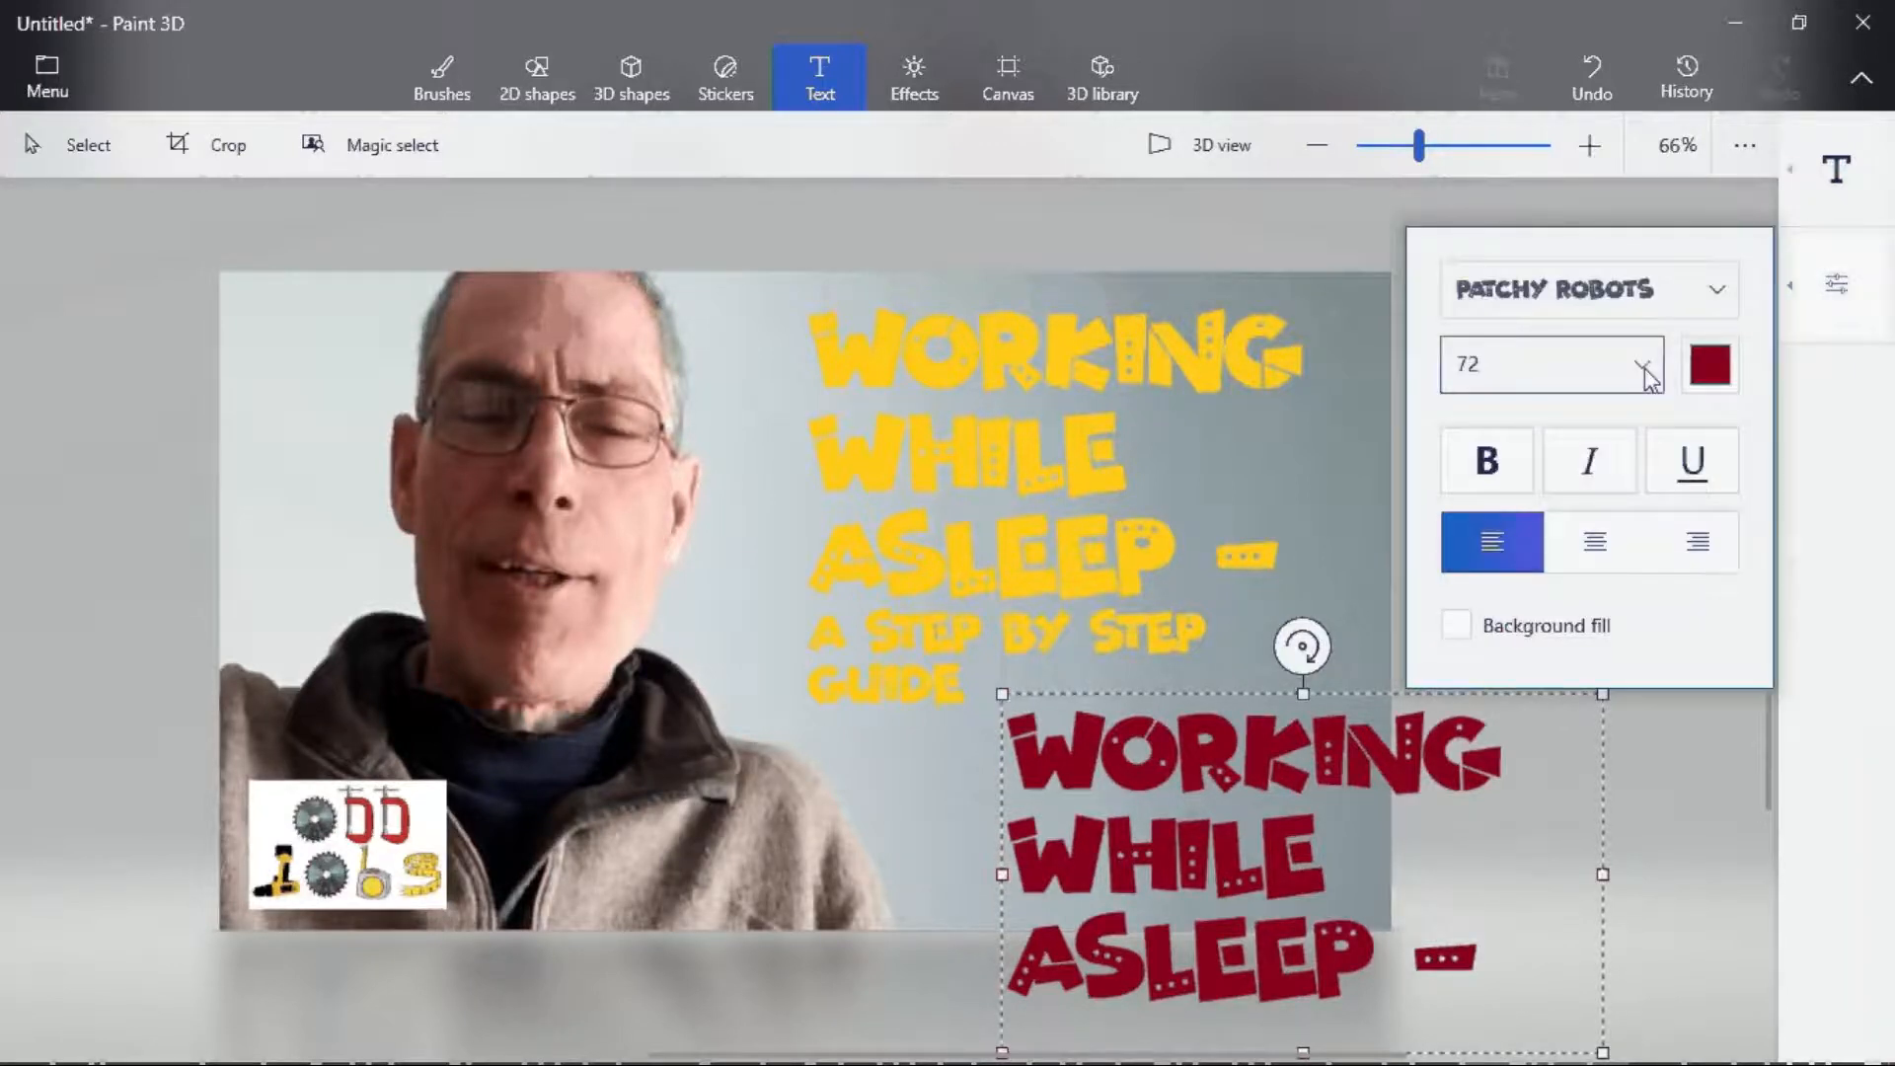
pyautogui.click(1621, 303)
pyautogui.write('A S')
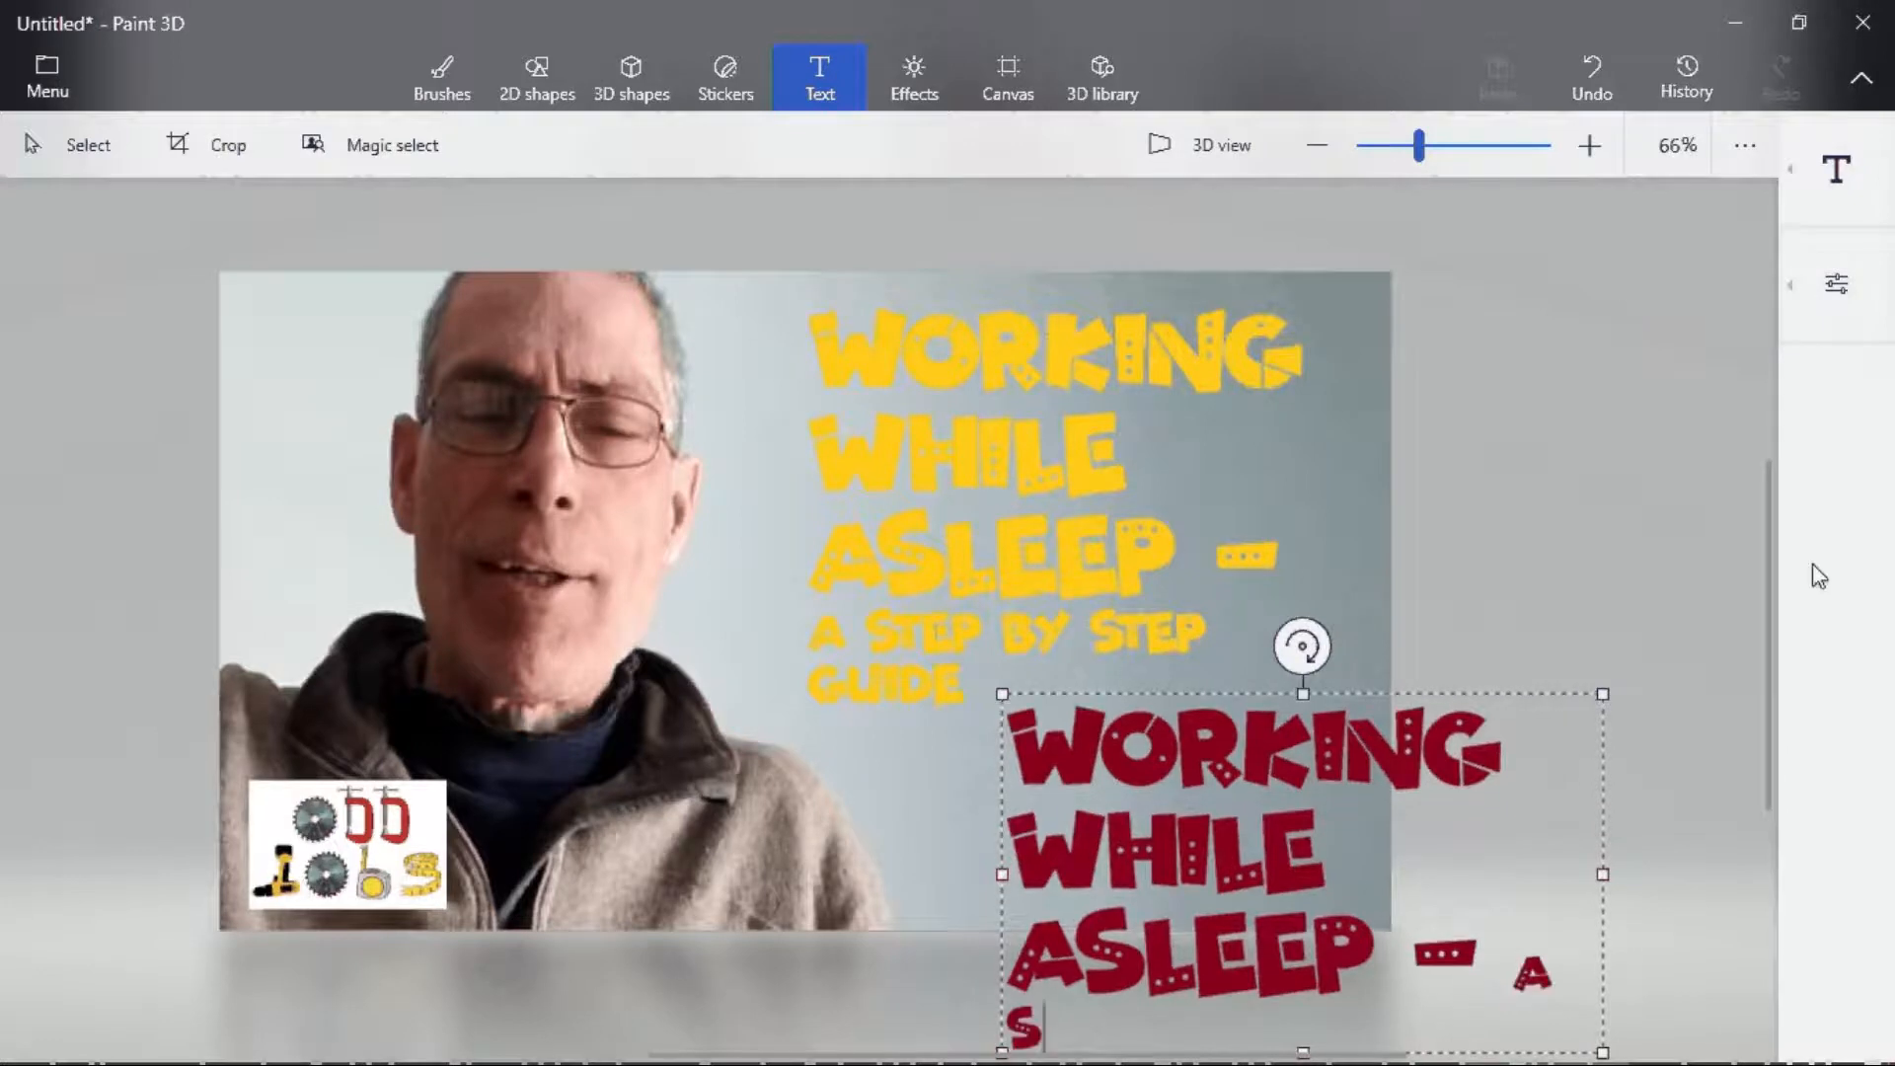
pyautogui.write('TEP BY STEP GUIDE')
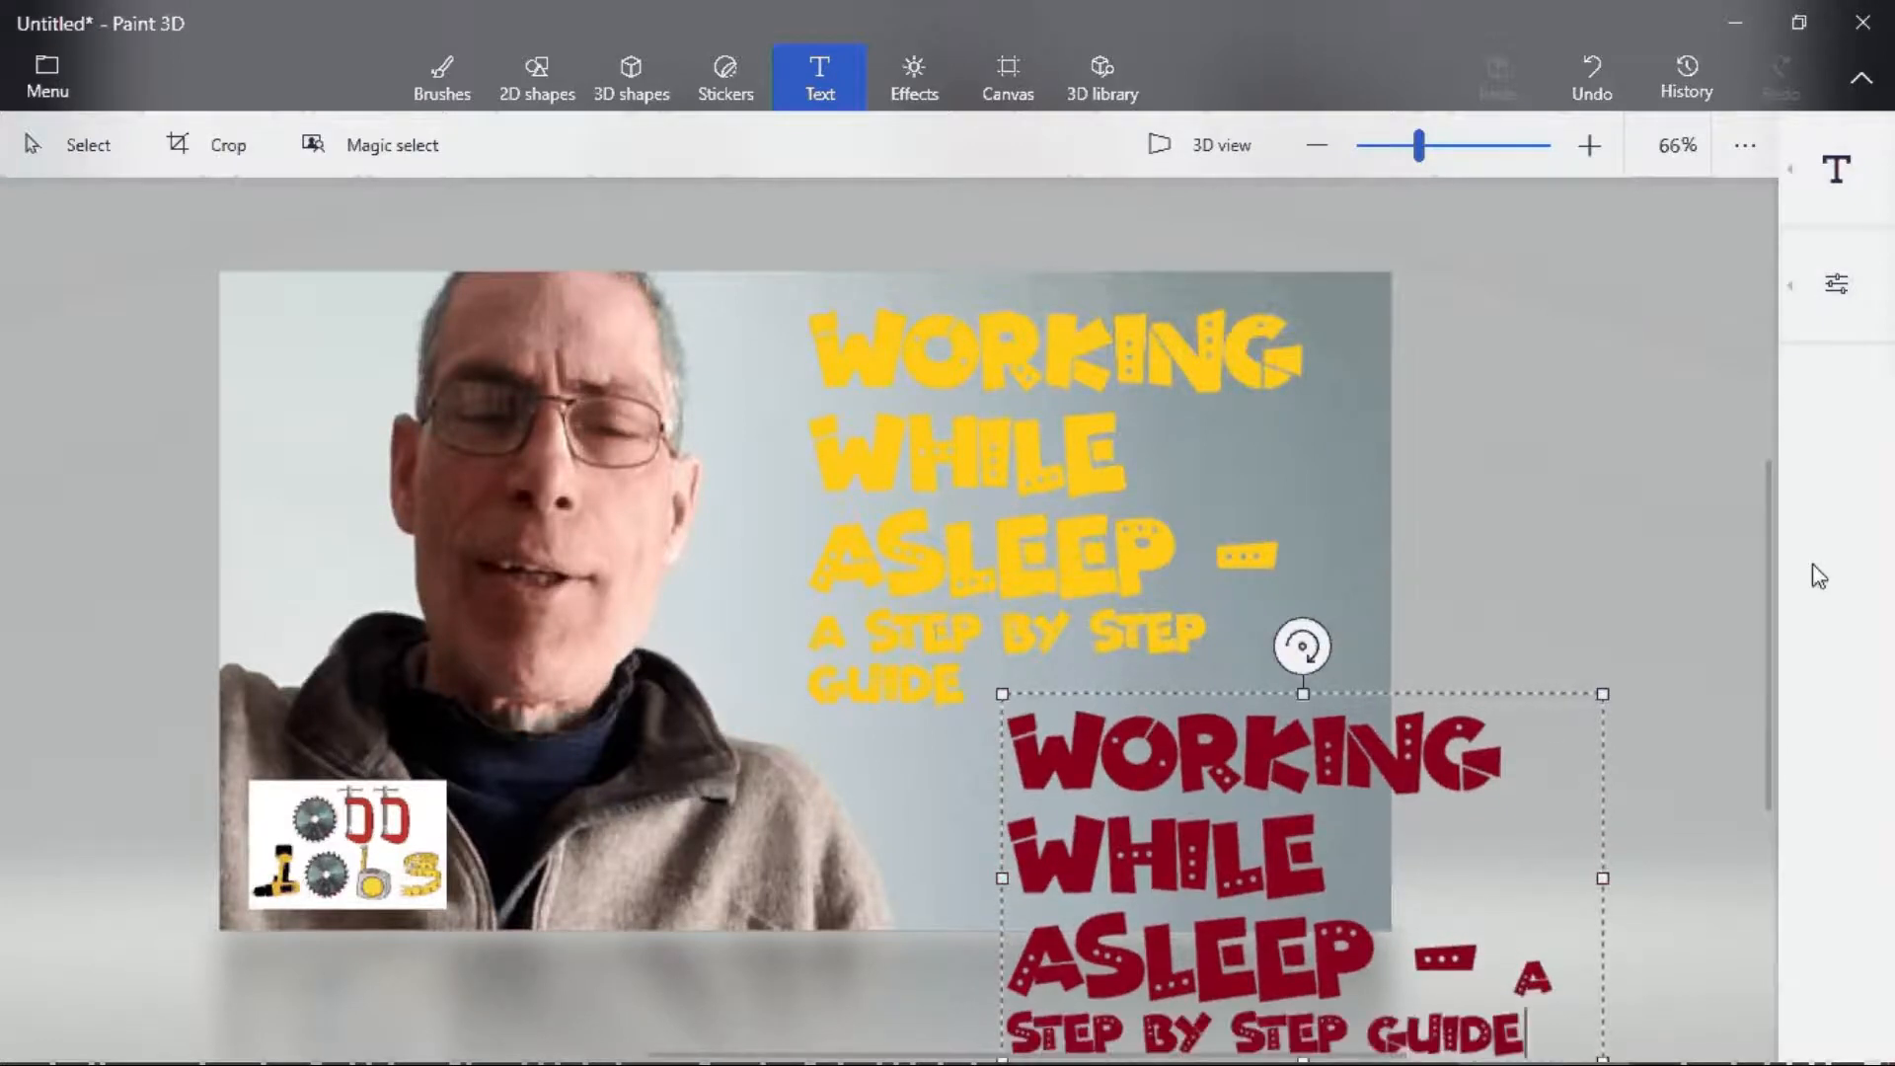
# - Move the dark red text box up beside the yellow title and adjust its width and height slightly
pyautogui.moveTo(1545, 714); pyautogui.dragTo(1522, 342)
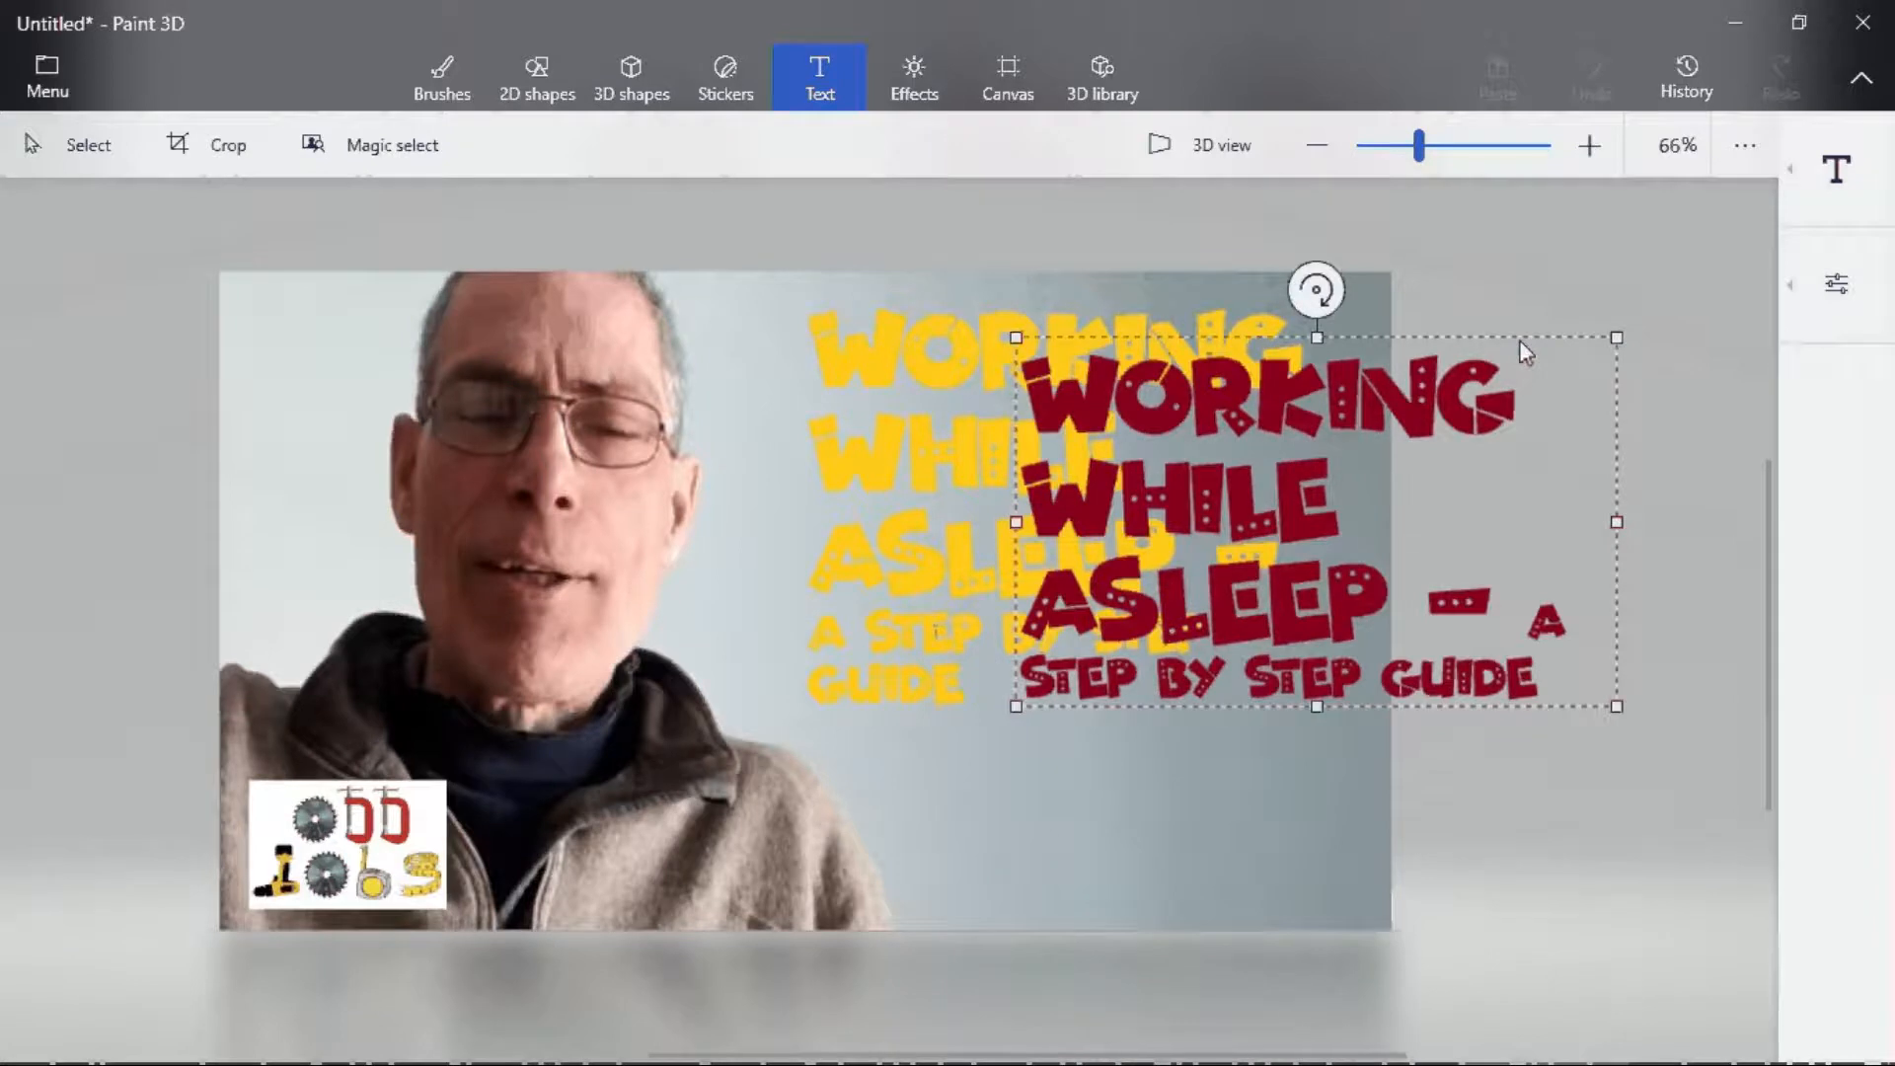
pyautogui.click(1520, 344)
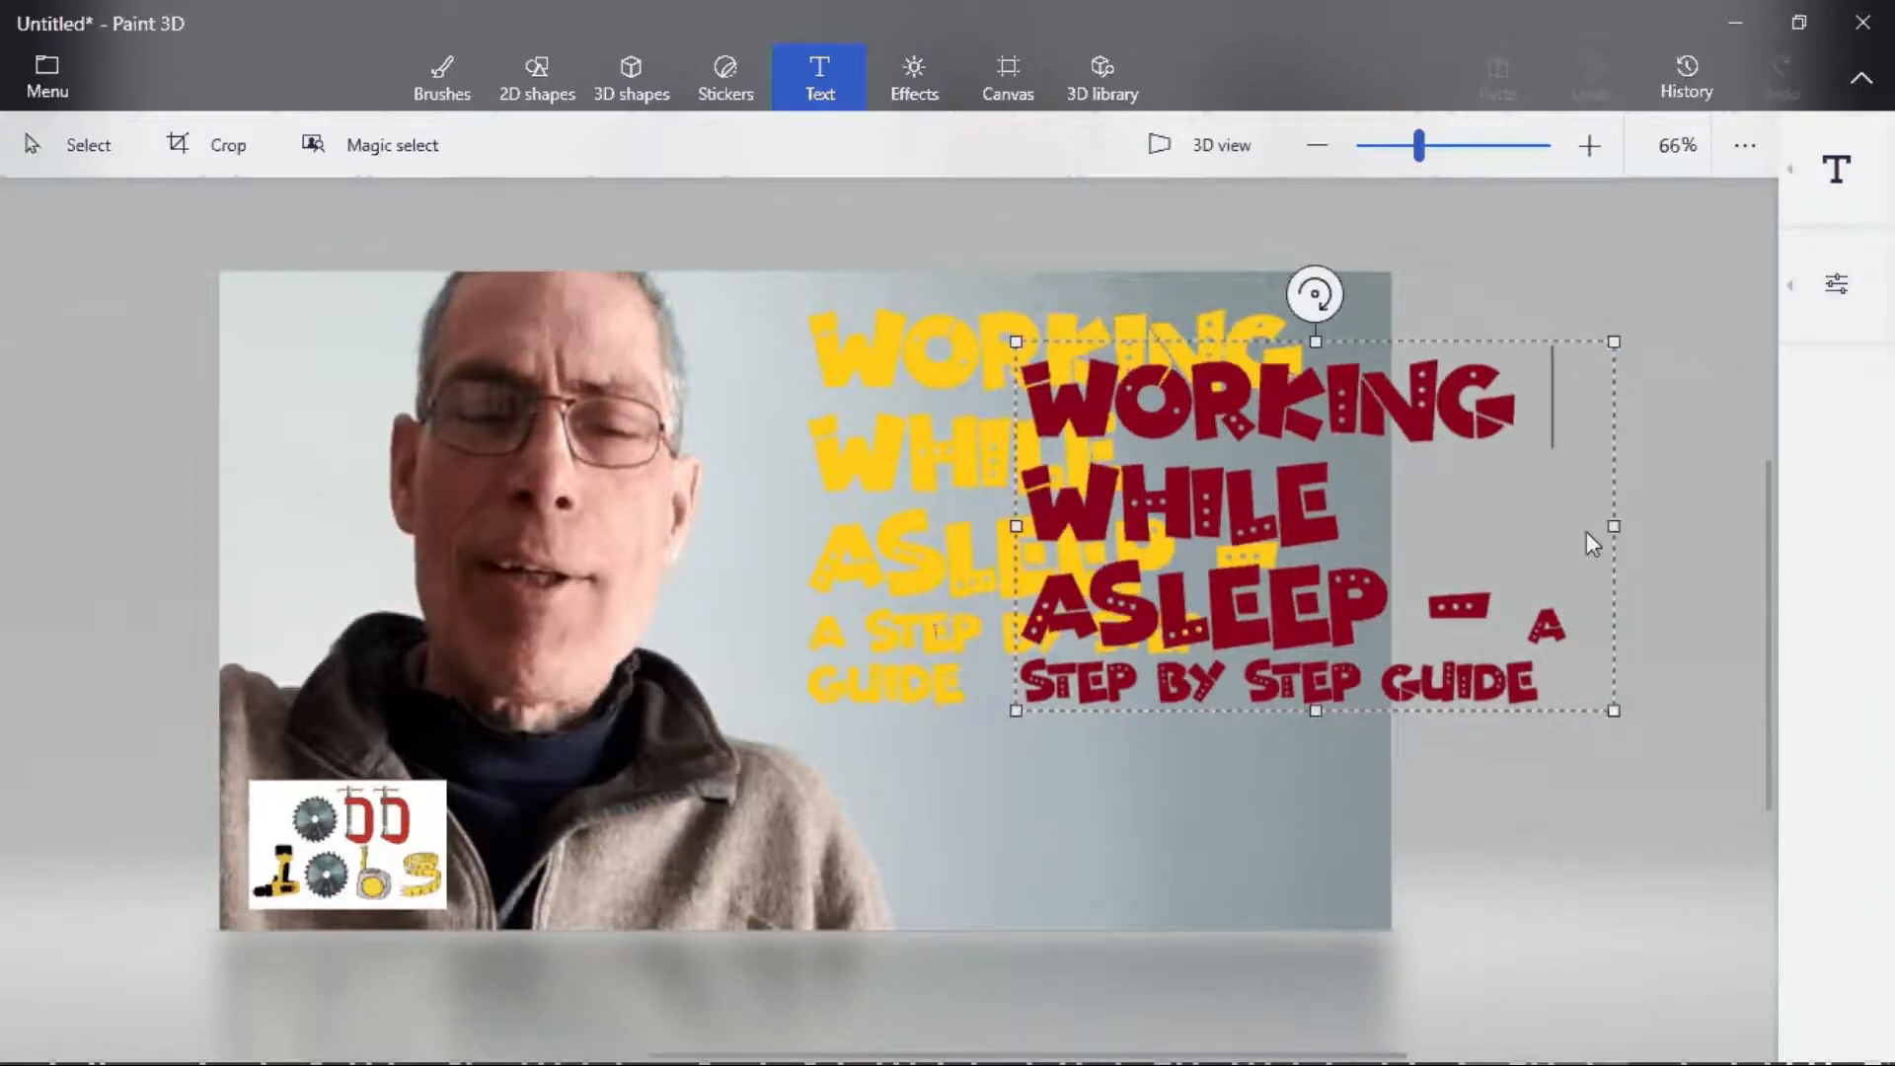
pyautogui.moveTo(1587, 534); pyautogui.dragTo(1566, 537)
pyautogui.moveTo(1290, 713); pyautogui.dragTo(1298, 801)
# - Place the dark red text over the yellow title, slightly offset so the yellow shows as a shadow, and finish the text
pyautogui.moveTo(1516, 363); pyautogui.dragTo(1312, 310)
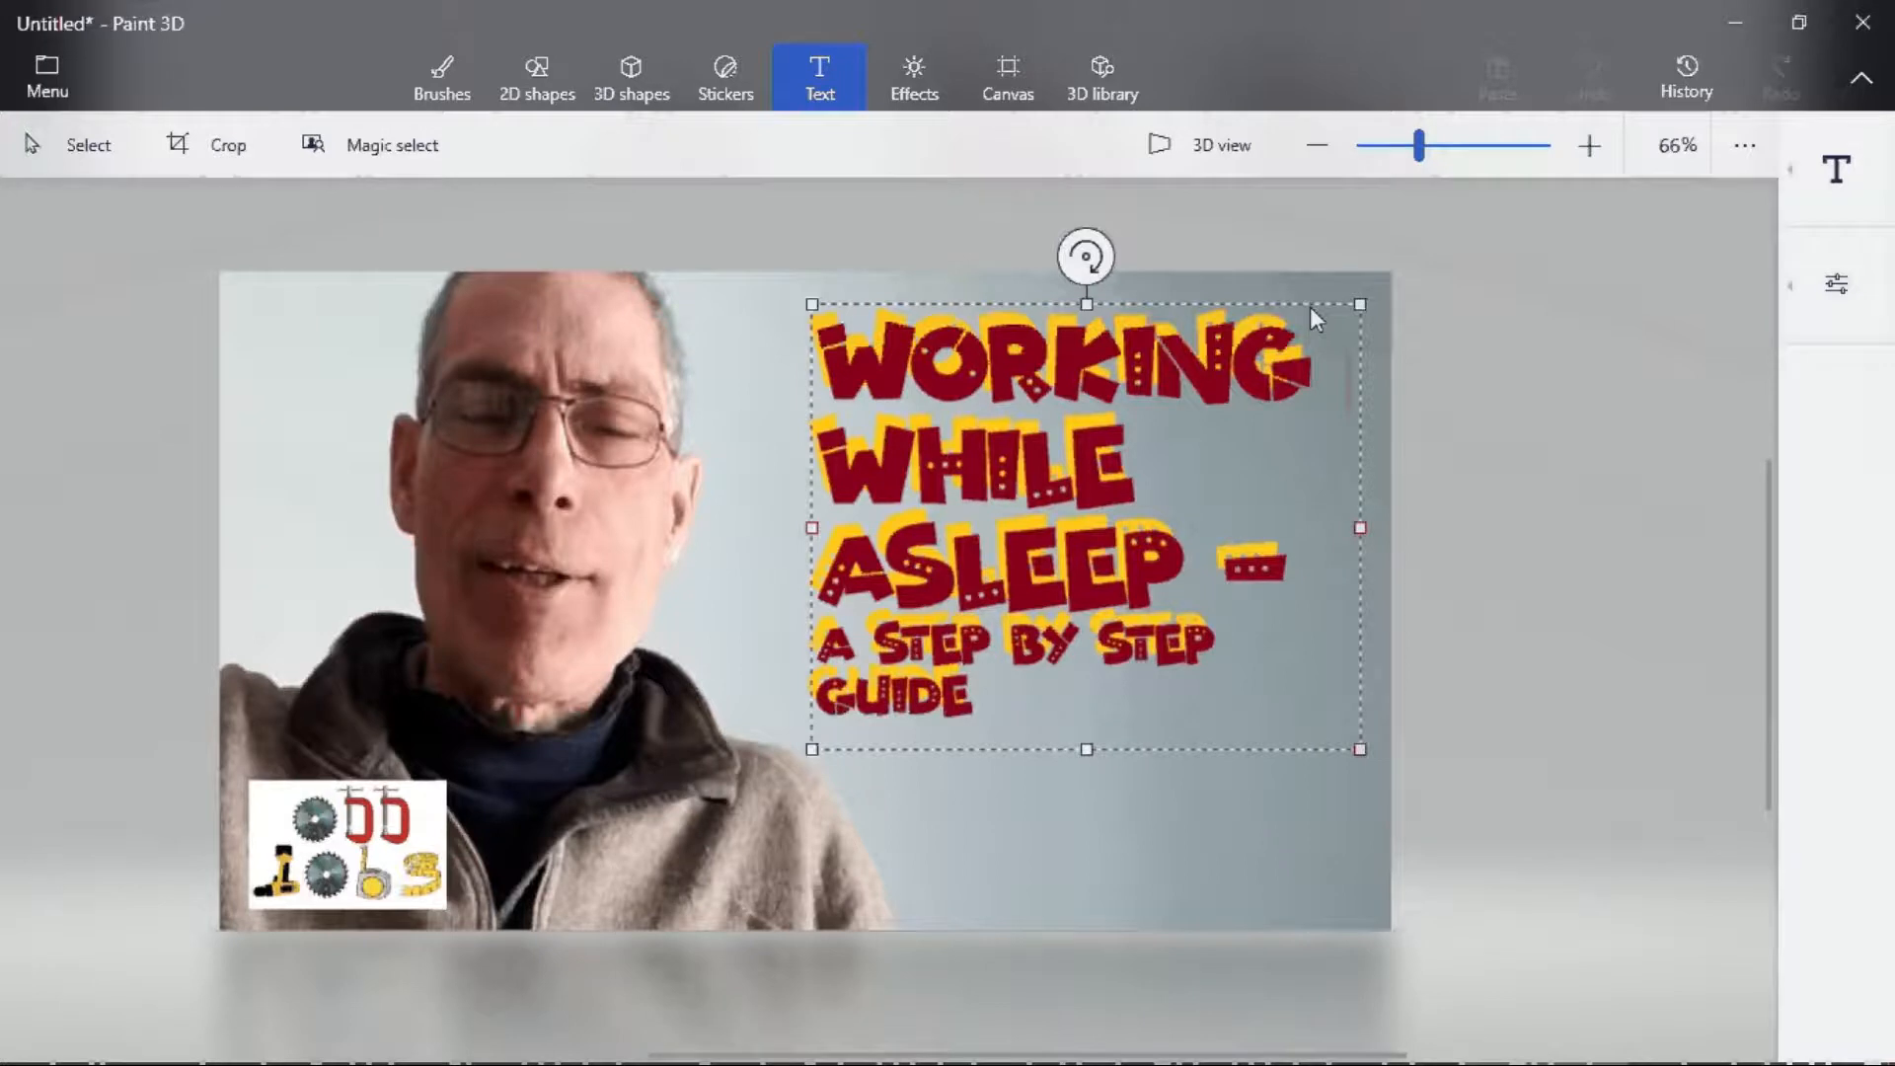
pyautogui.moveTo(1310, 309); pyautogui.dragTo(1305, 305)
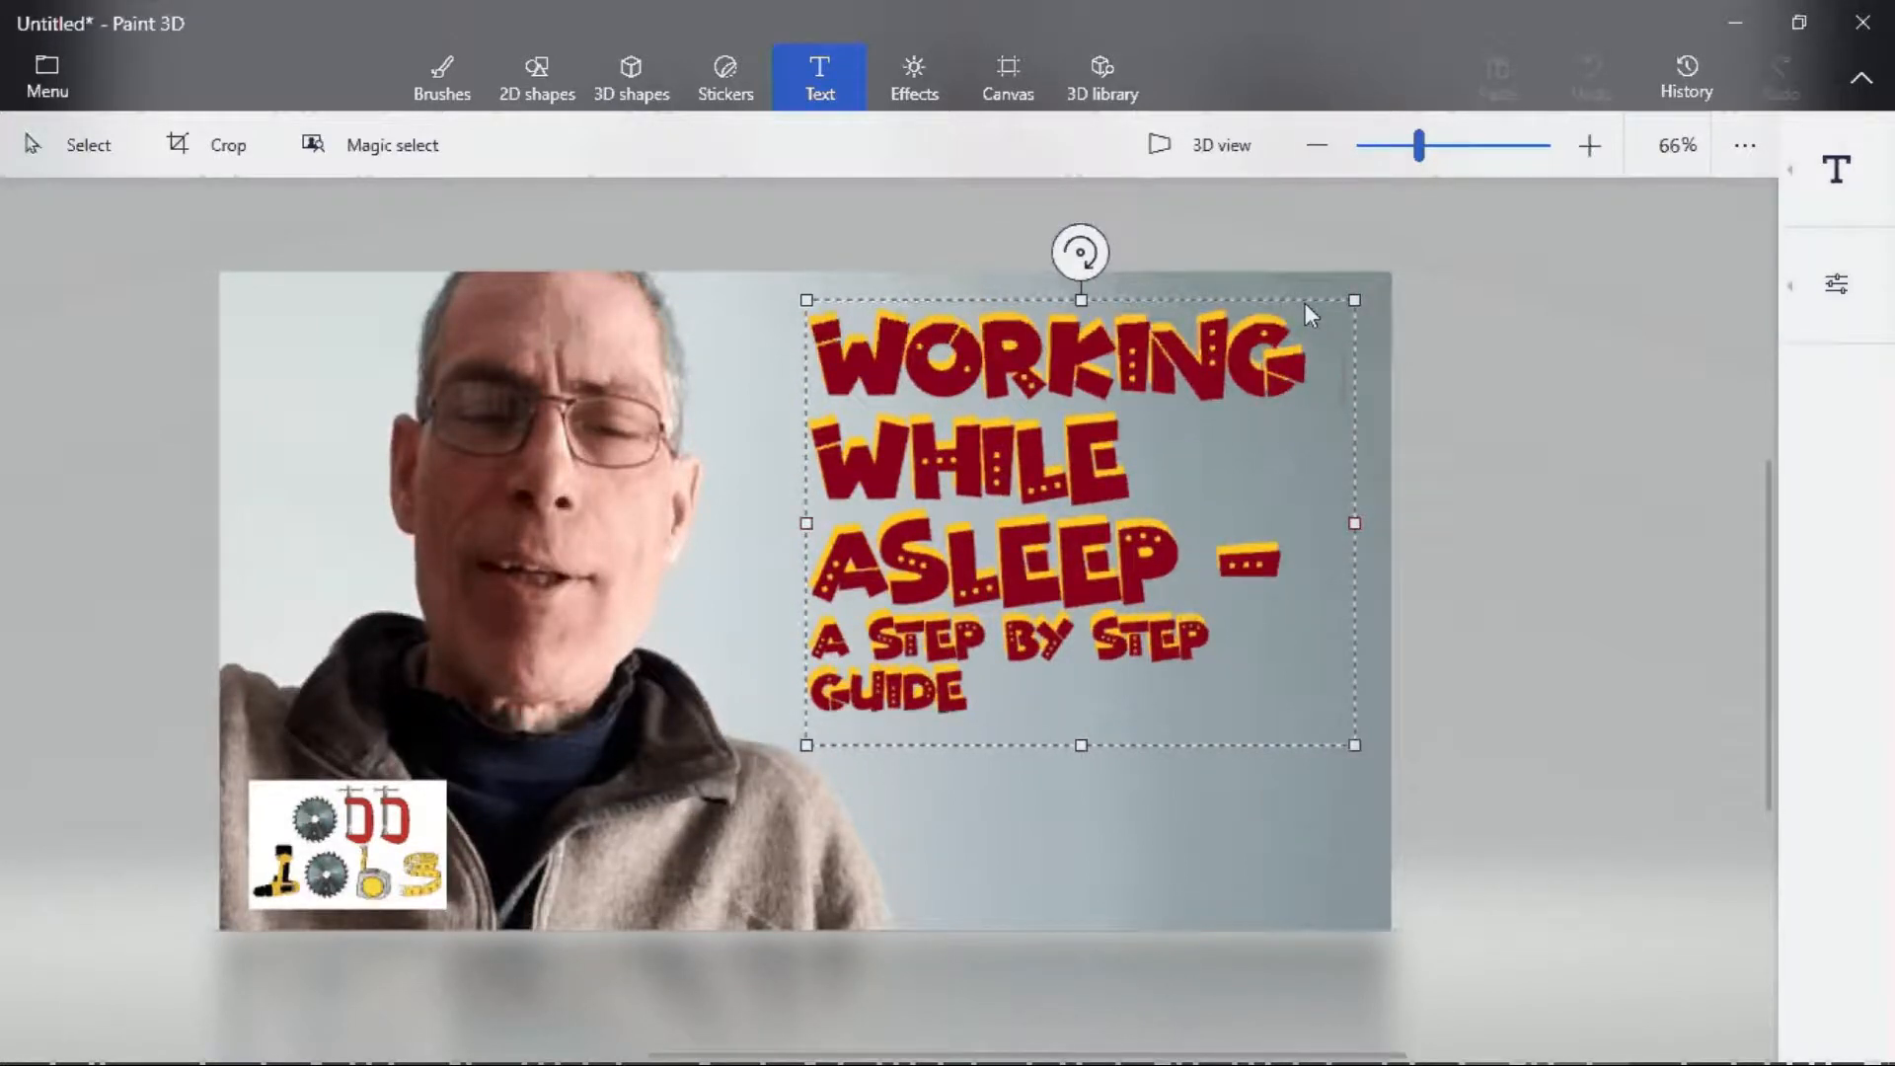
pyautogui.moveTo(1306, 304); pyautogui.dragTo(1303, 303)
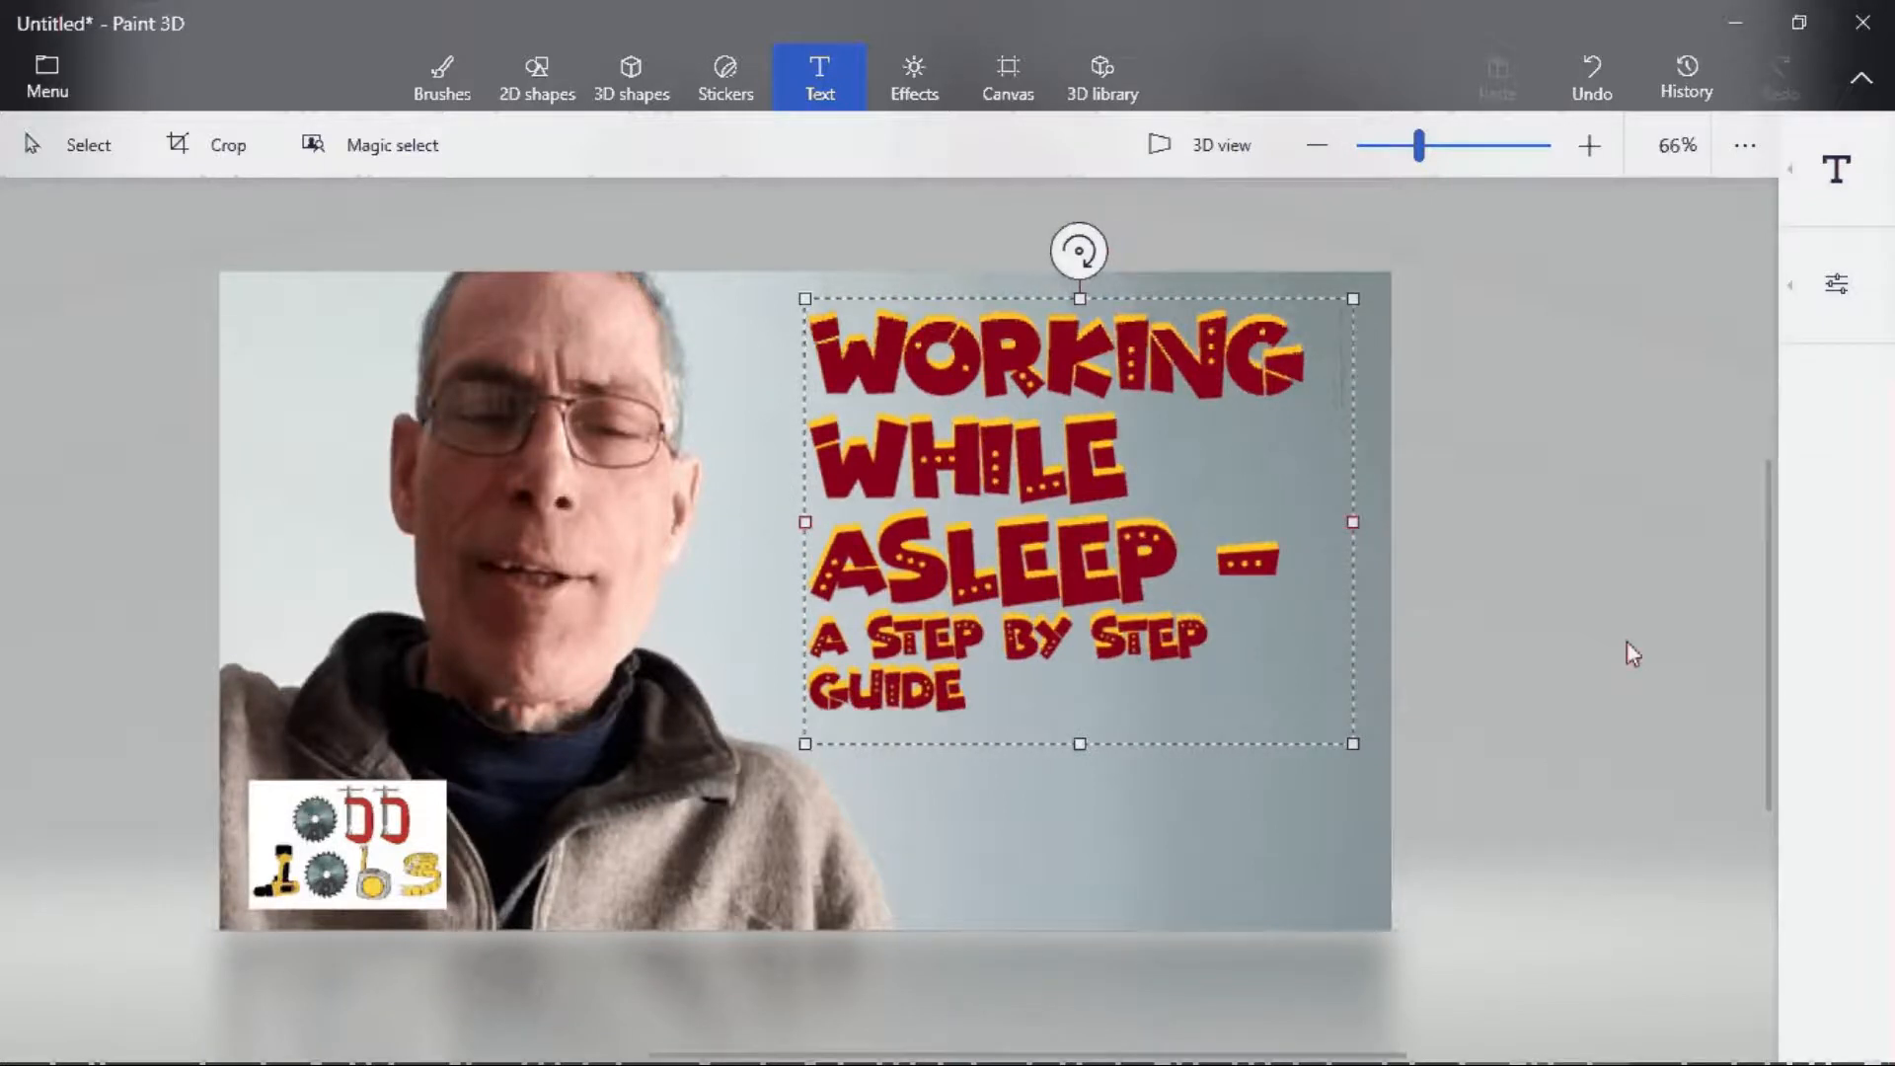
pyautogui.click(109, 345)
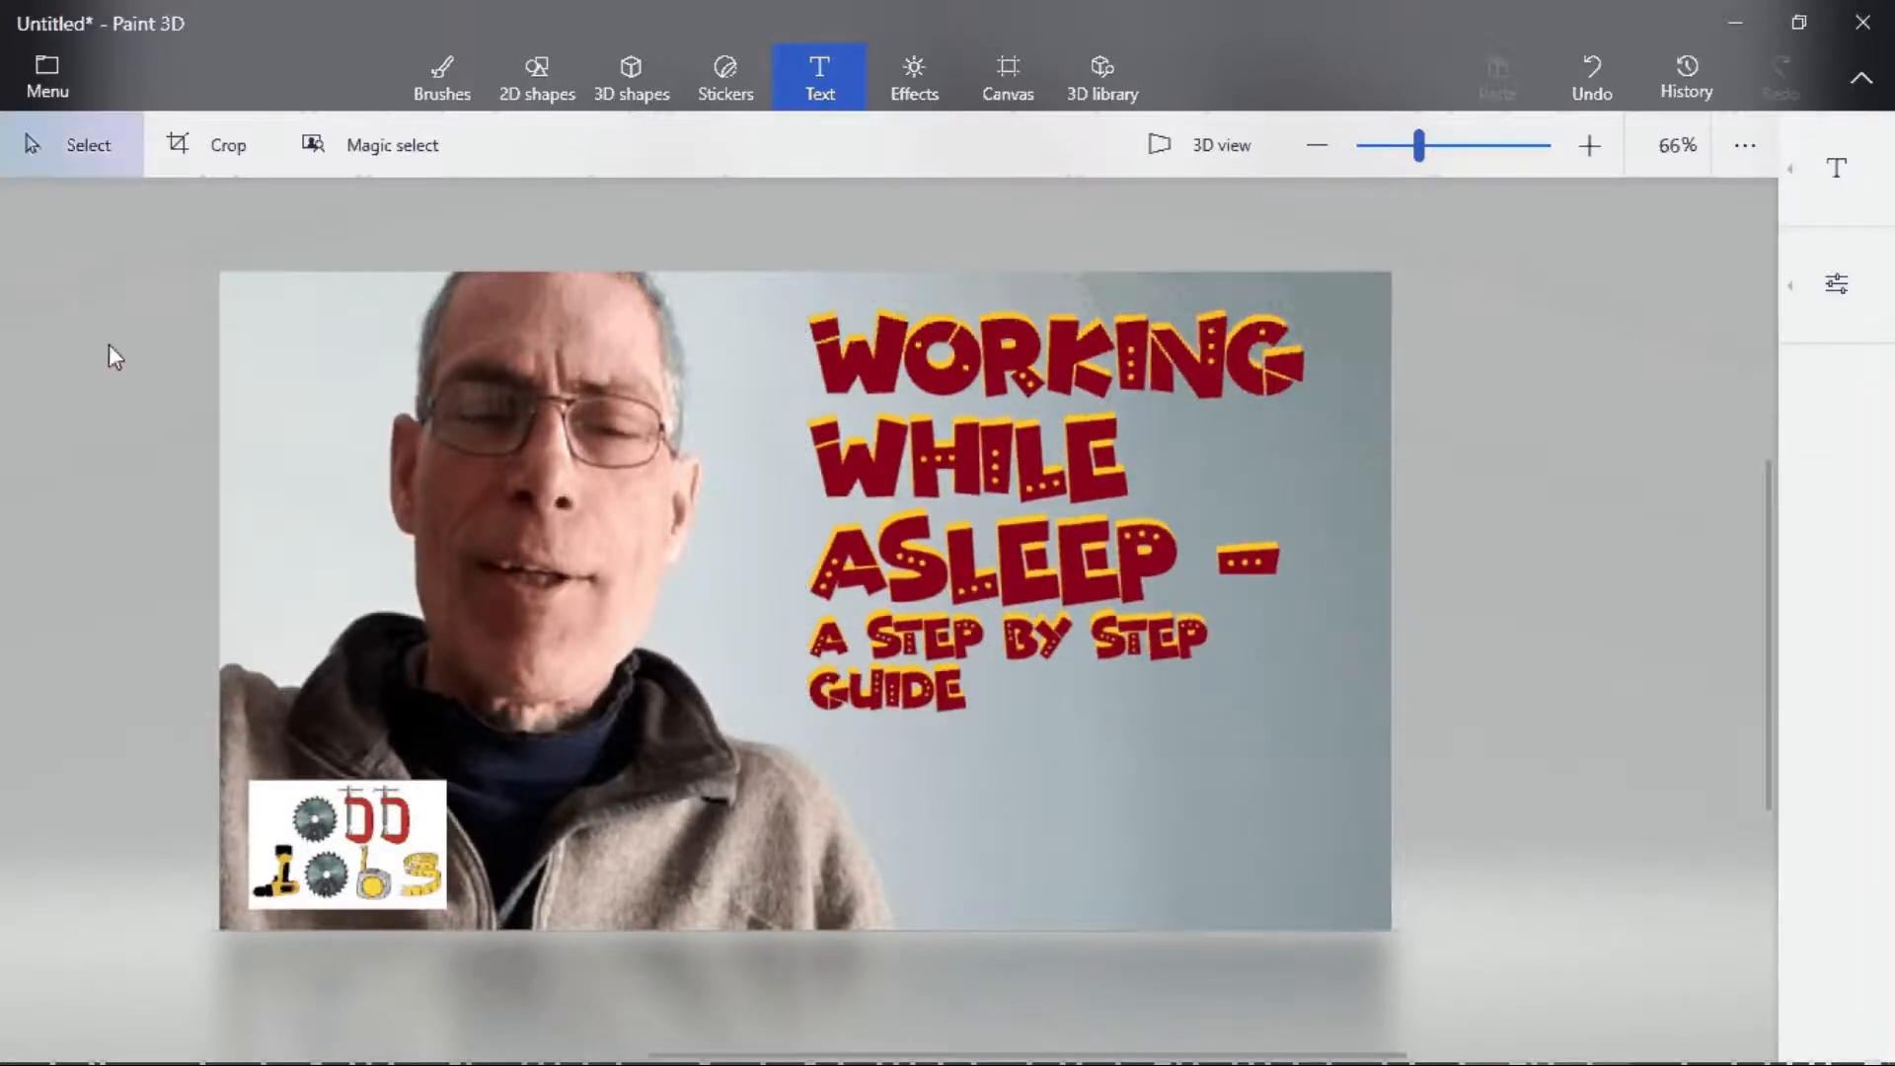